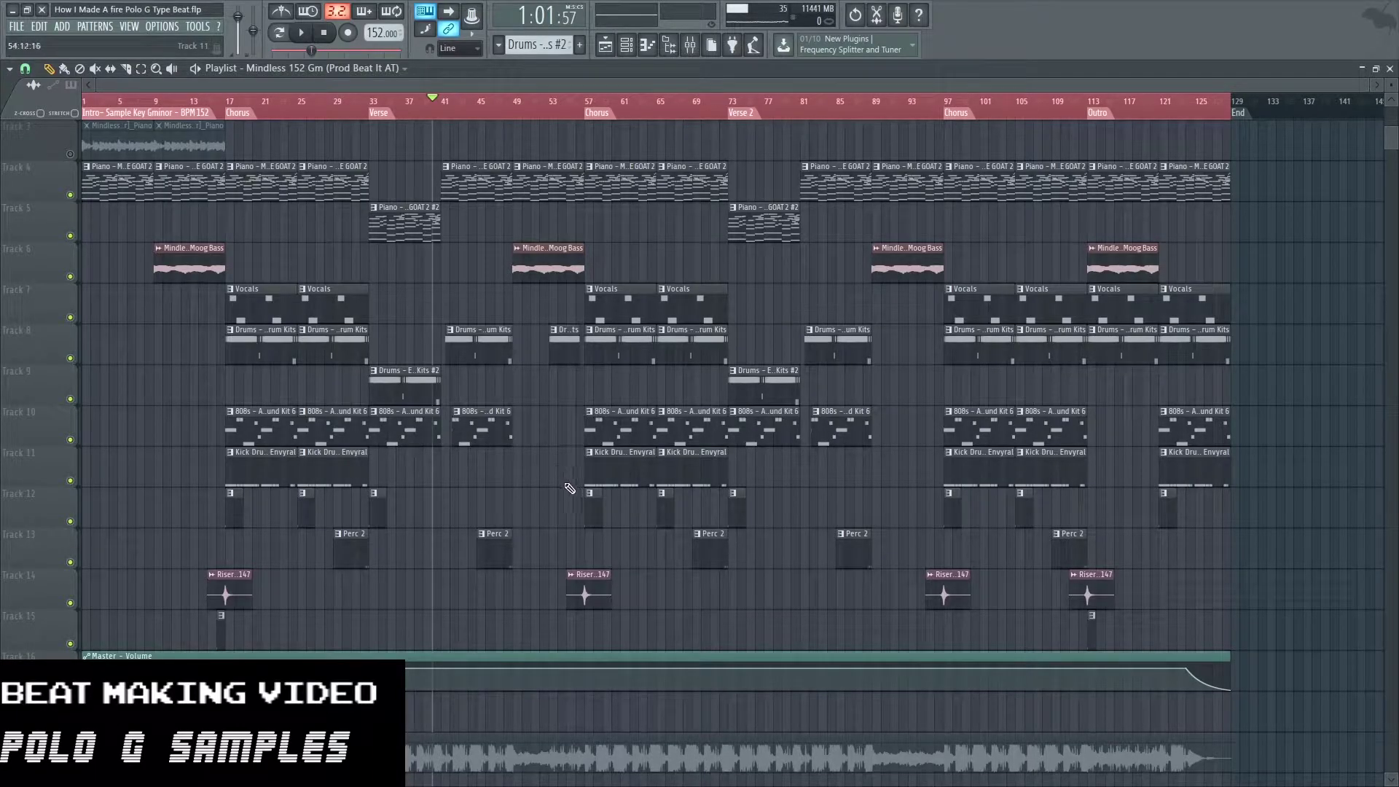
Select the timeline range from bar 1 up to the Verse 2 marker at bar 73 and play the arrangement
scroll(382, 144, "up", 1)
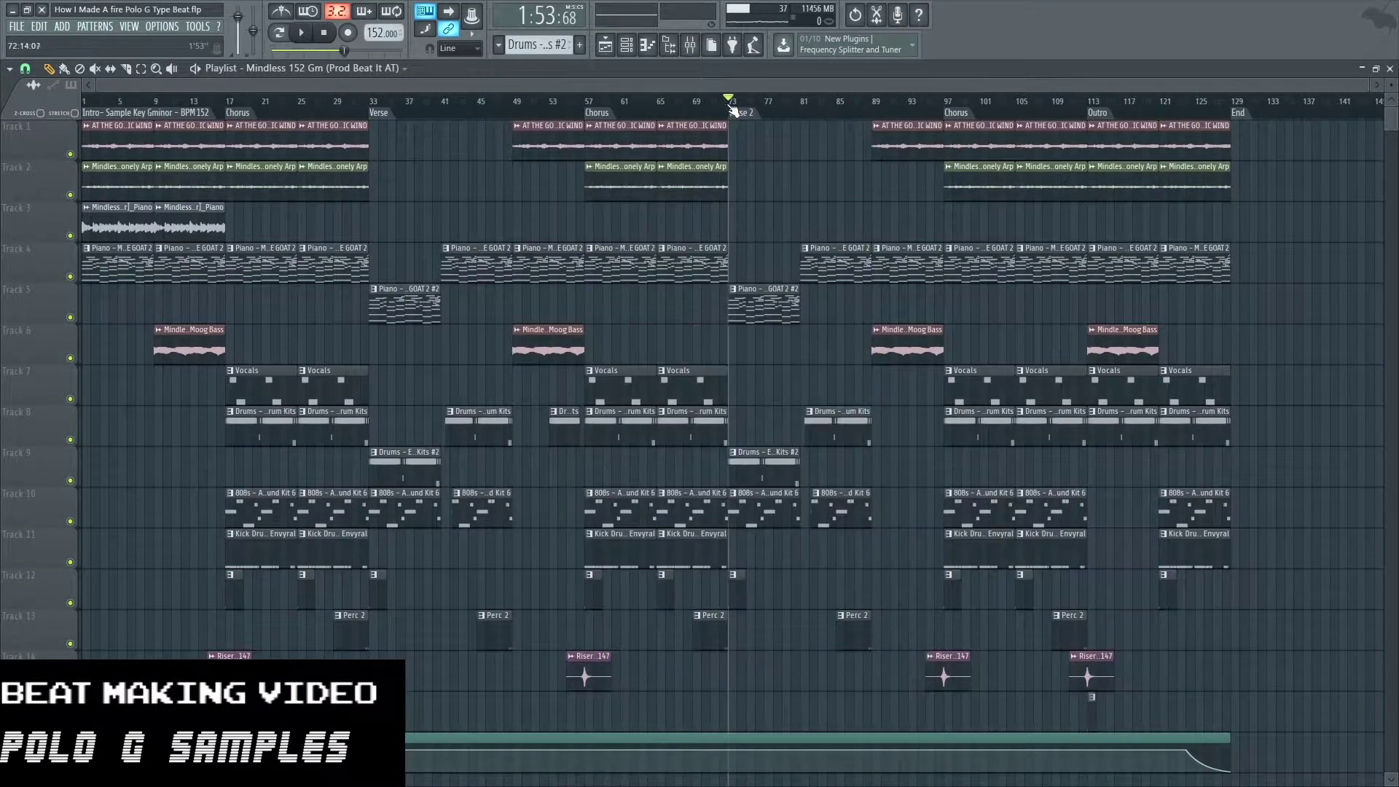
left_click_drag(733, 108, 2, 182)
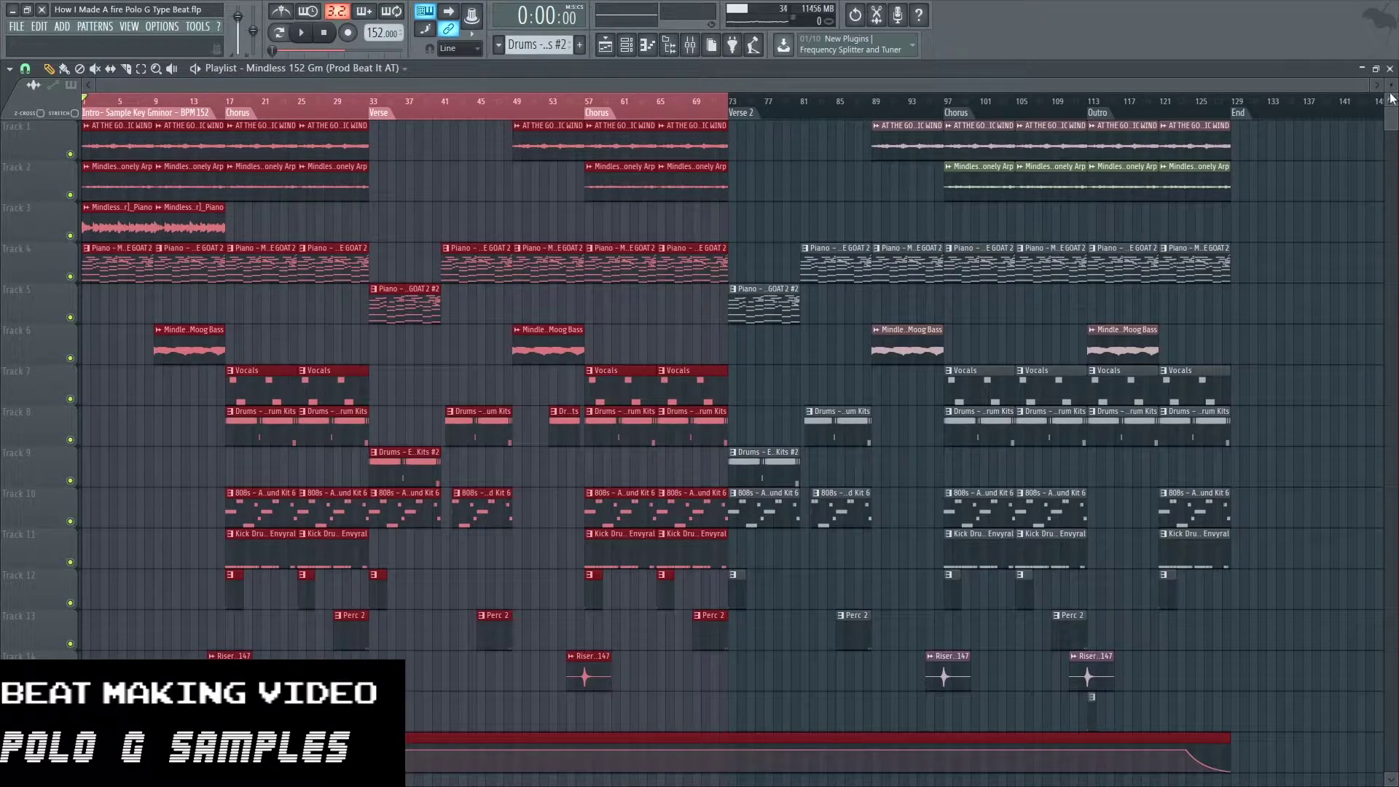
scroll(1391, 98, "up", 3)
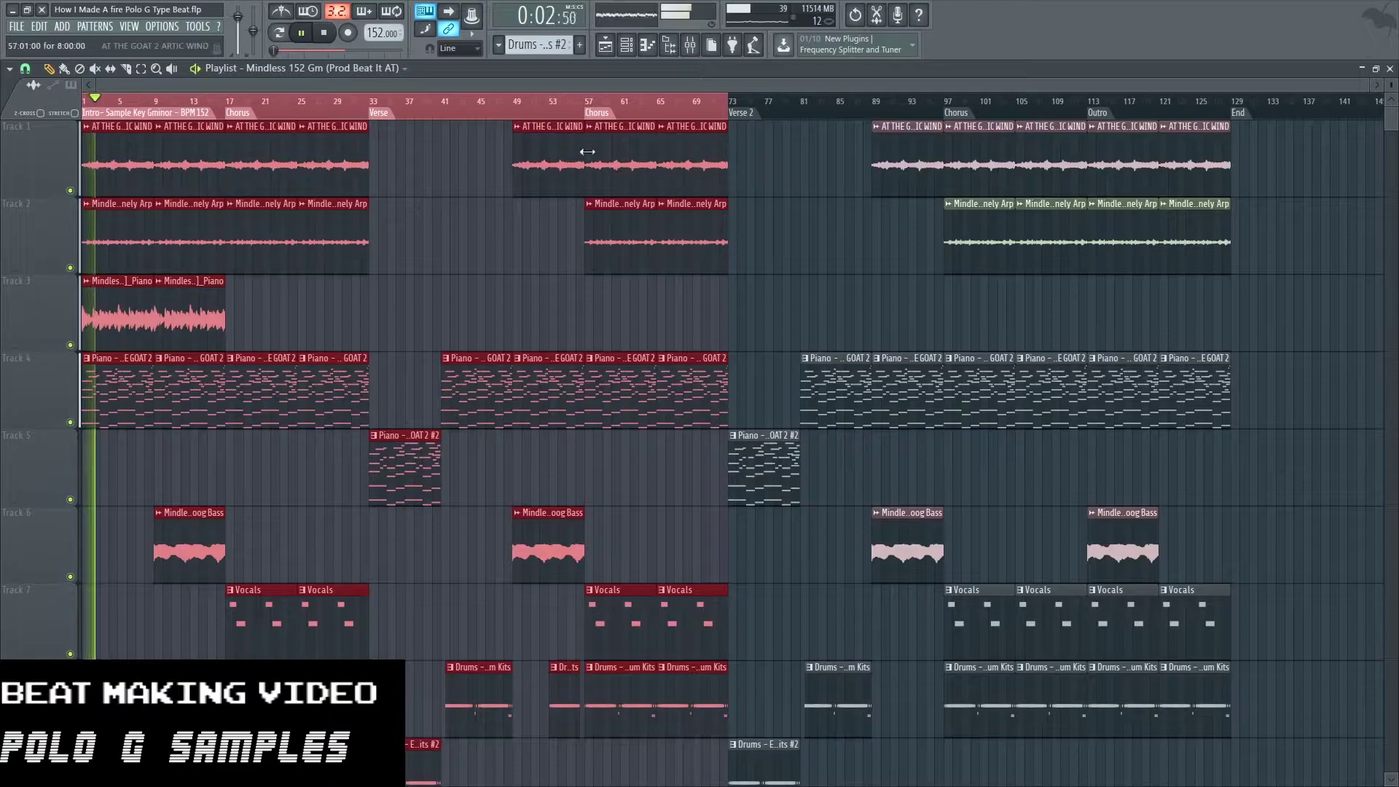
Inspect the channel rack and the Master track's effect chain in the maximized mixer, and close both windows
left_click(668, 45)
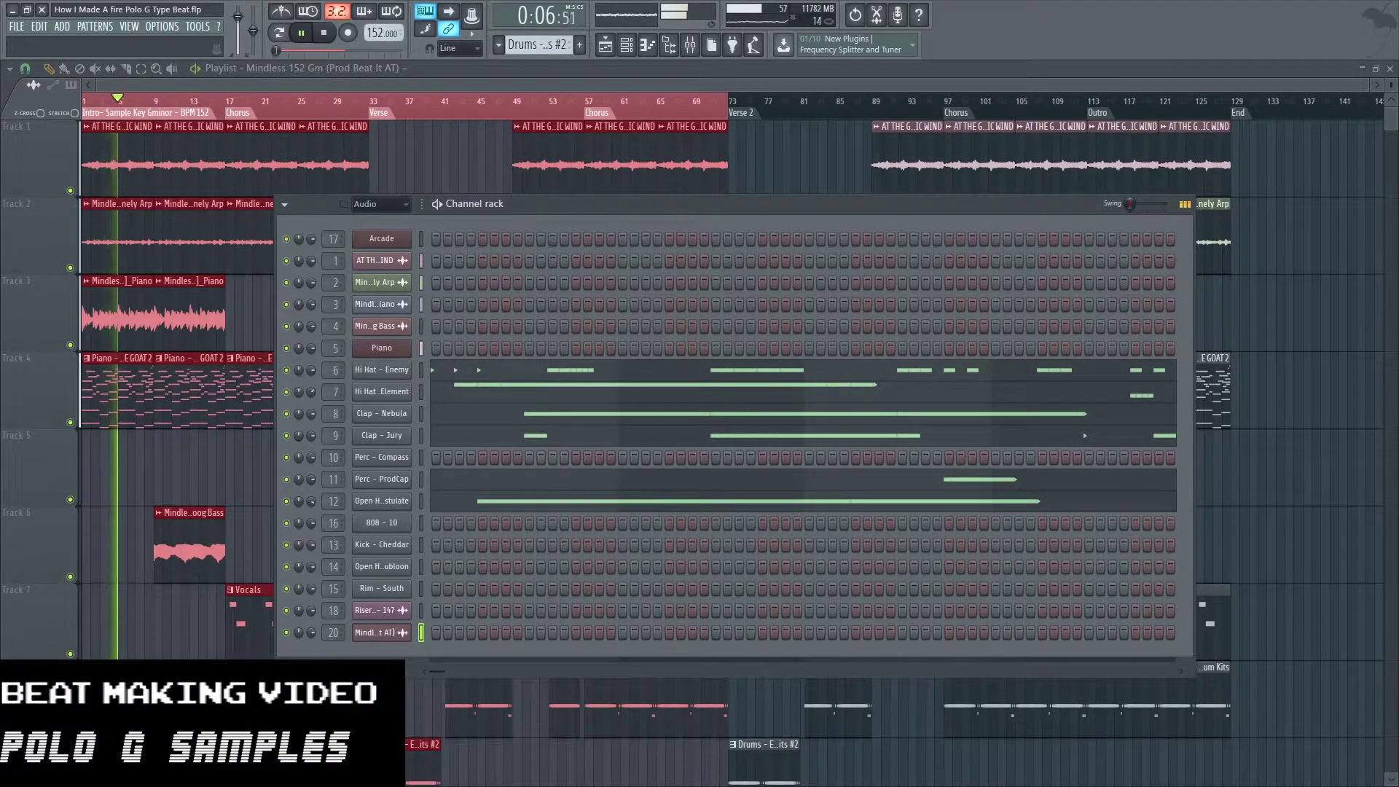
left_click(691, 45)
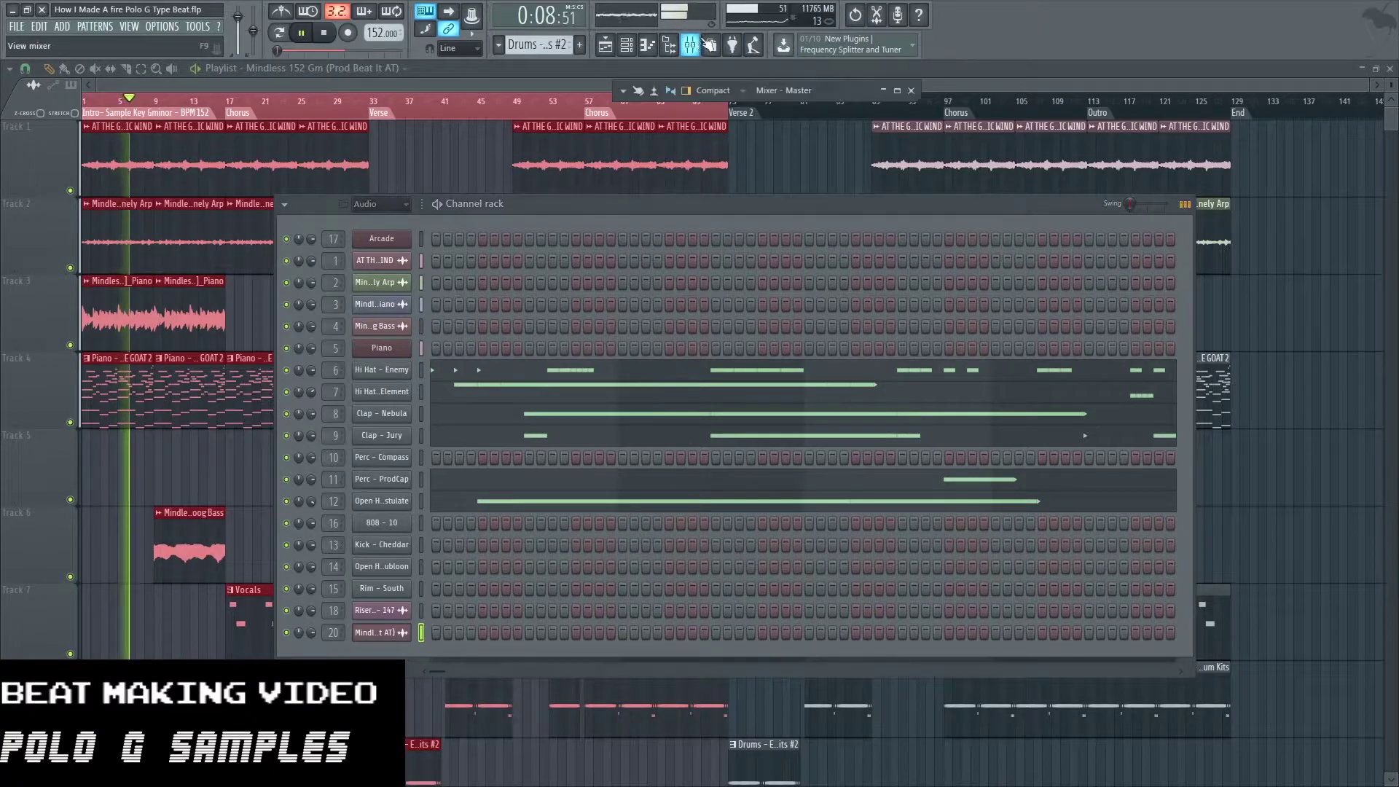
double_click(861, 94)
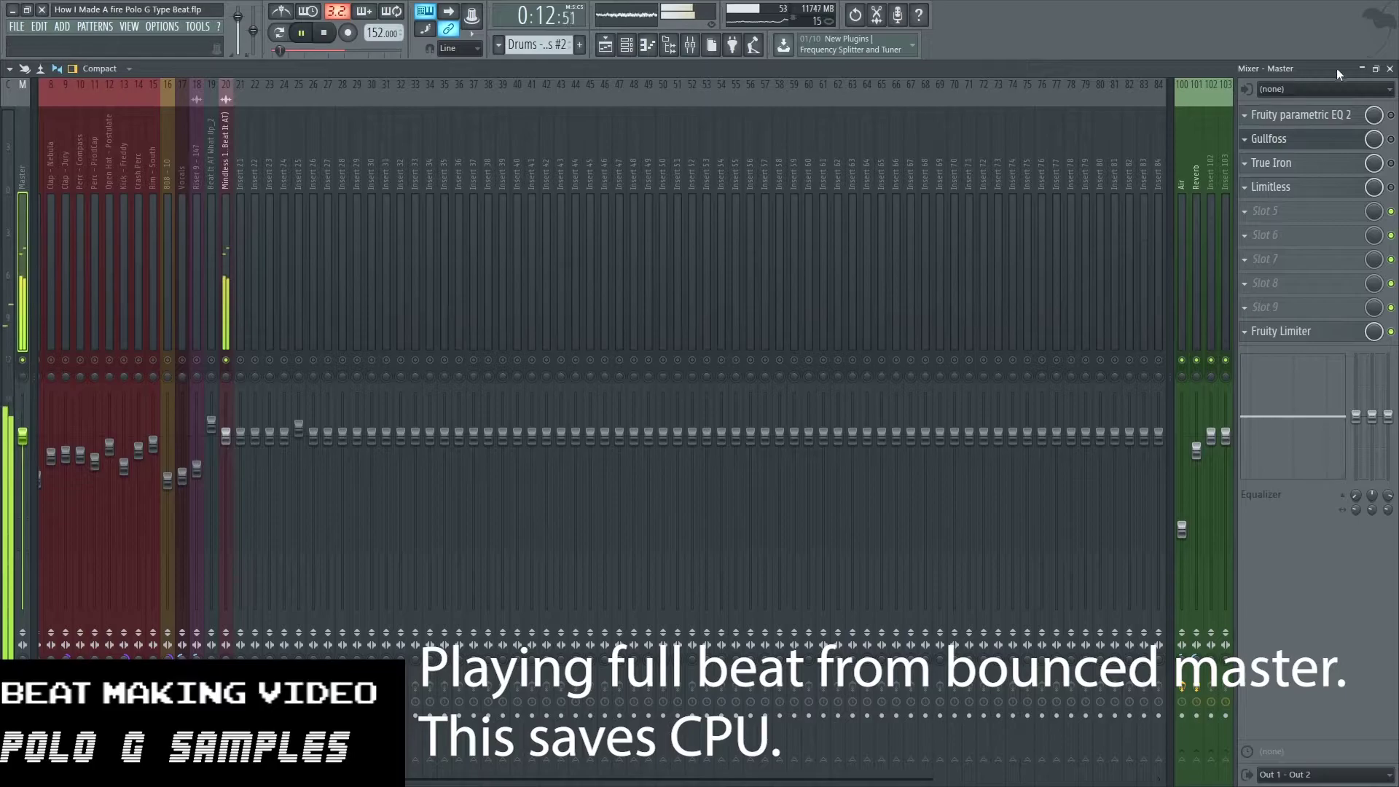
left_click(1391, 68)
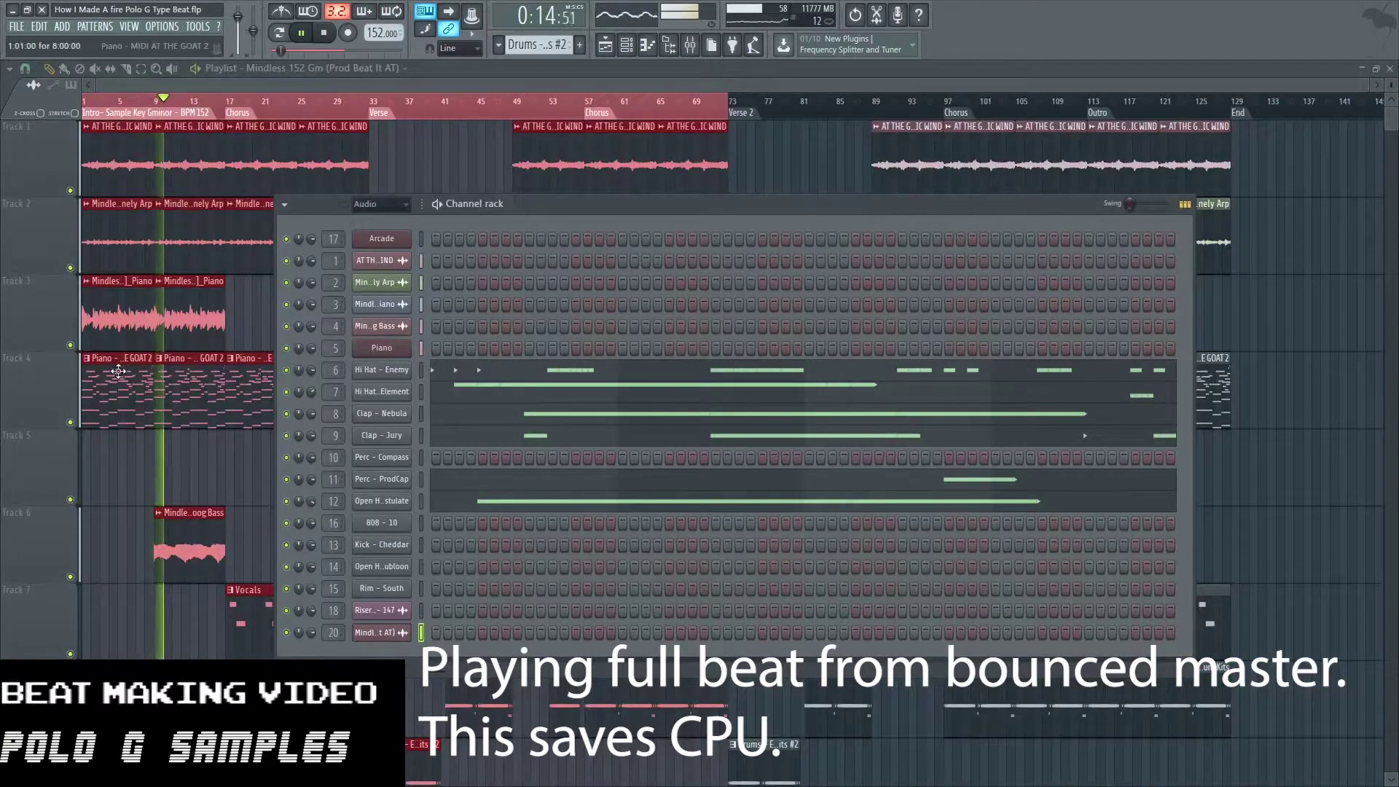
key("F6")
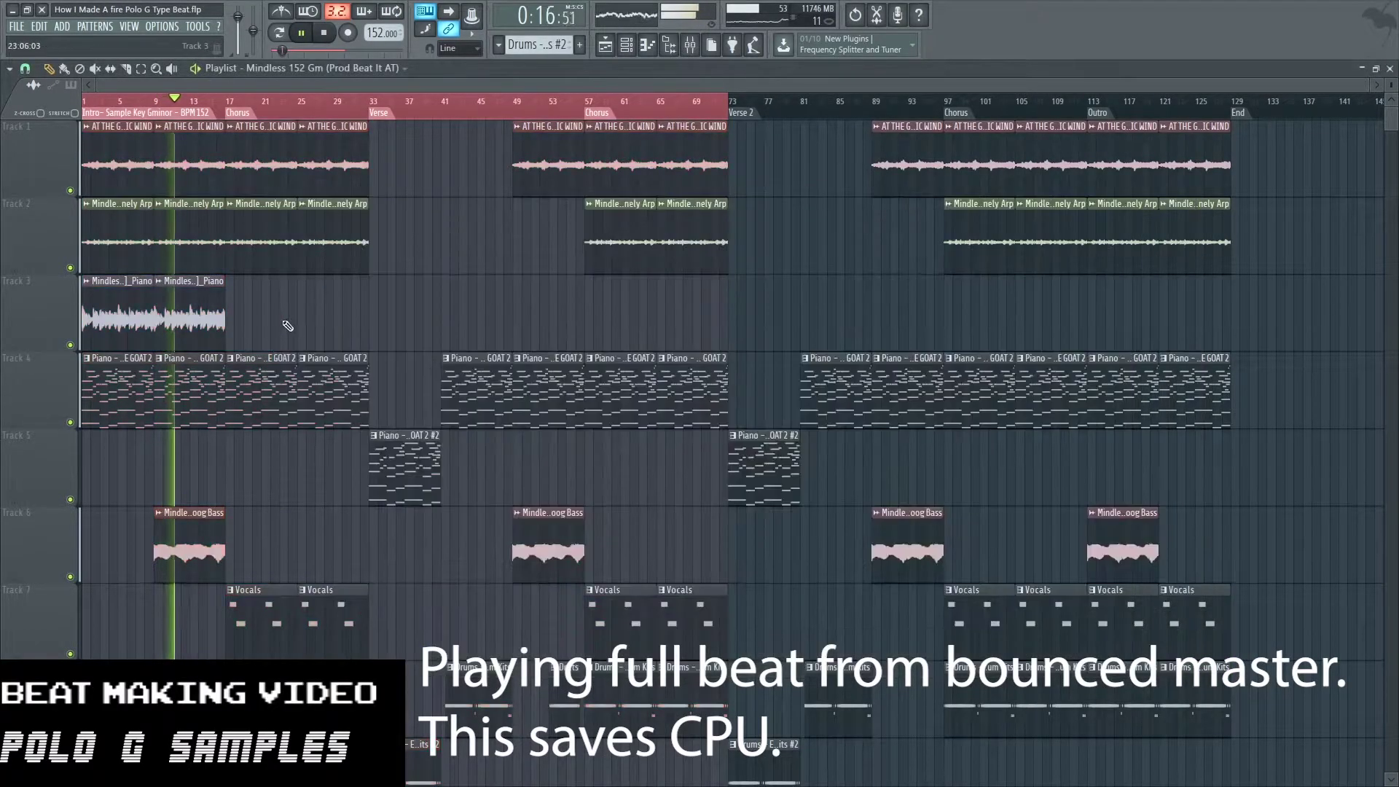
Review the patterns in the channel rack from the 808s and kick drums through to Prod Tag, and close the rack
left_click(628, 48)
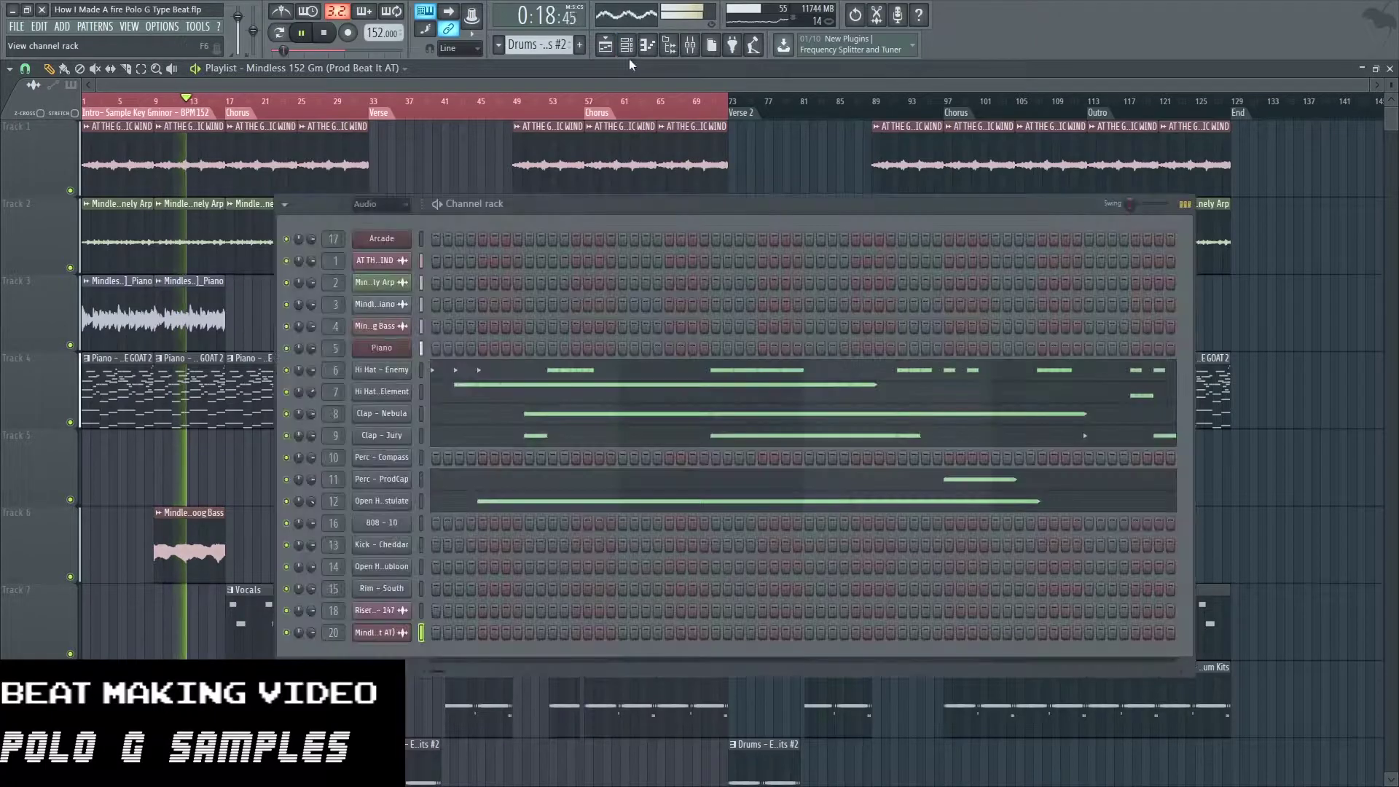
key("KP_Add")
key("KP_Add")
key("KP_Add")
key("KP_Add")
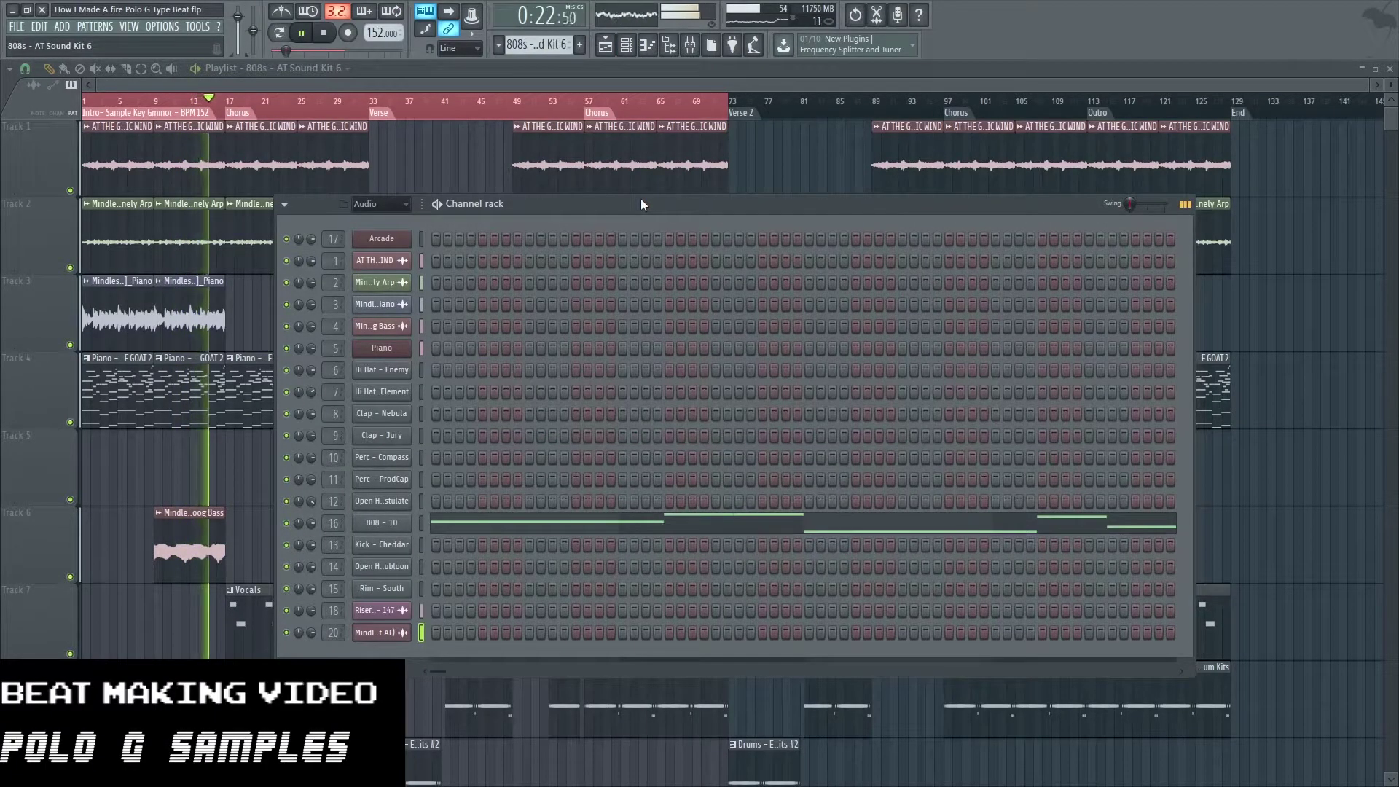
key("KP_Add")
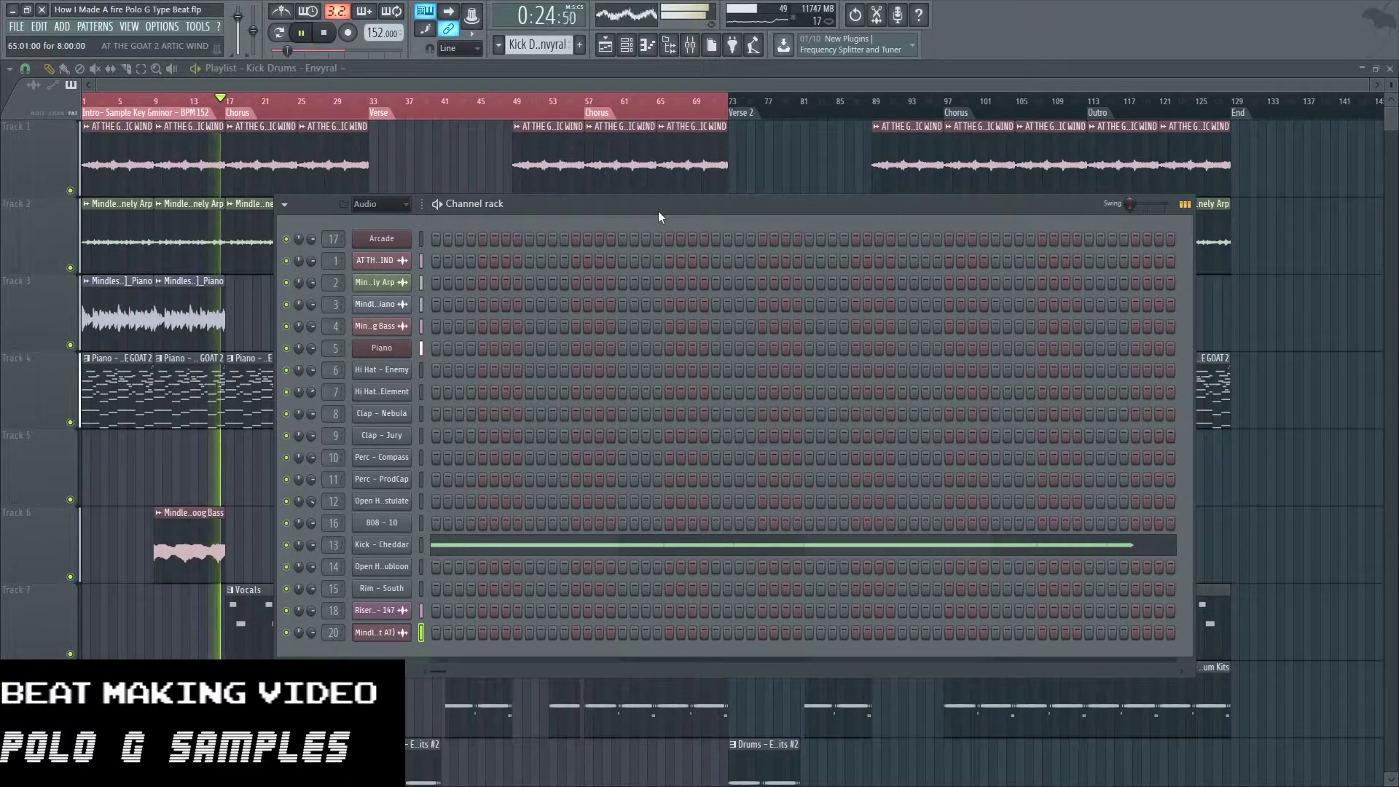
key("KP_Add")
key("KP_Add")
key("KP_Add")
key("KP_Add")
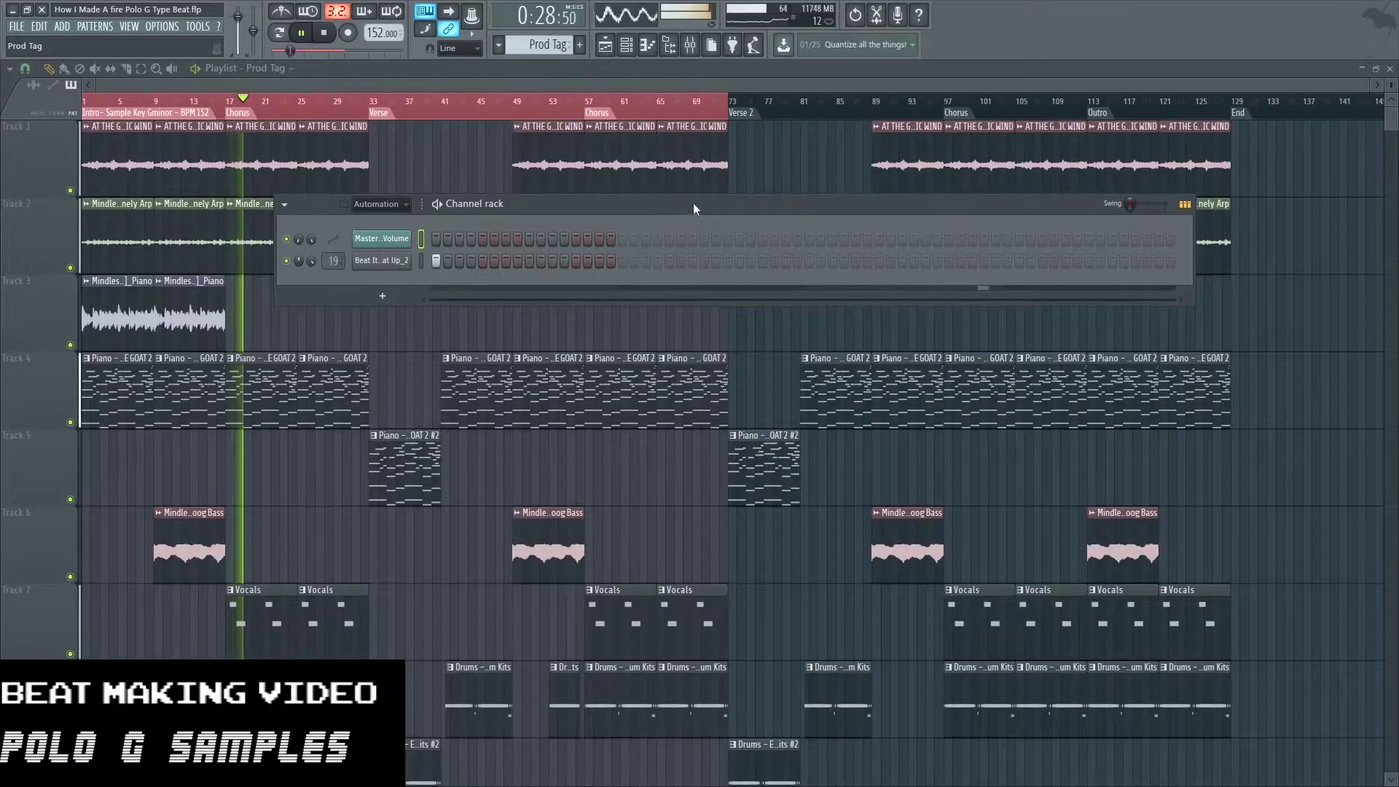
key("F6")
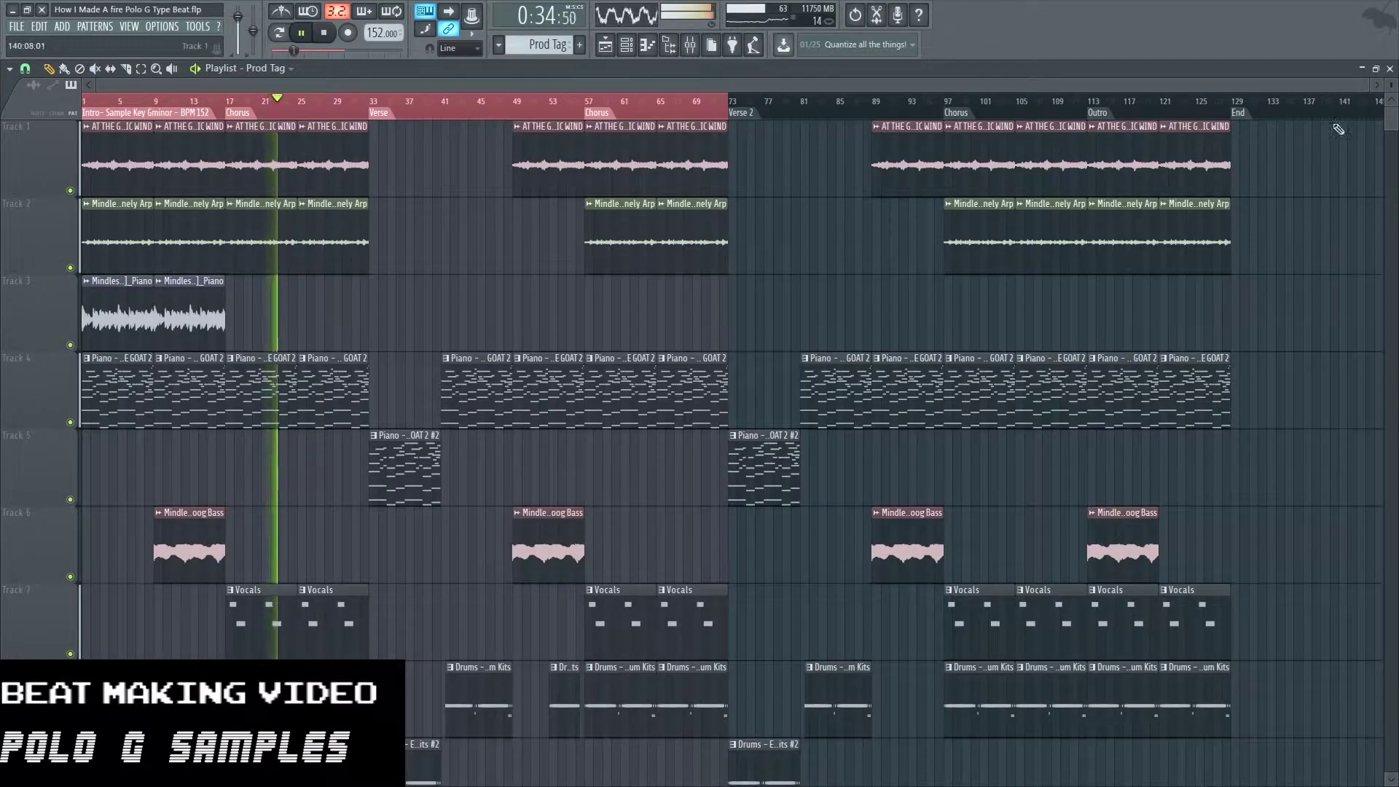
Look over all playlist tracks down to the bounced master audio while the beat plays, and stop playback
scroll(1296, 231, "down", 4)
scroll(1296, 231, "down", 3)
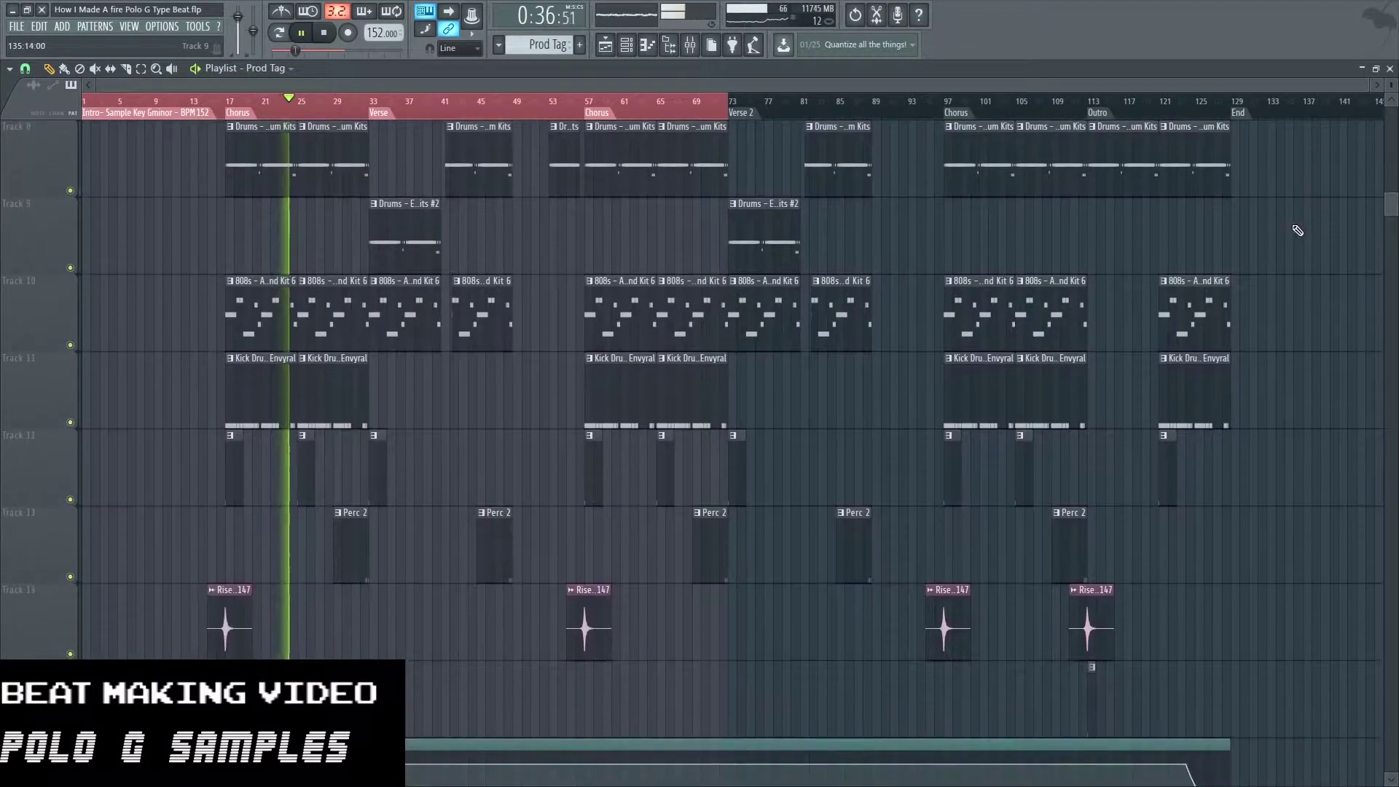
scroll(1297, 229, "down", 2)
scroll(1295, 228, "down", 3)
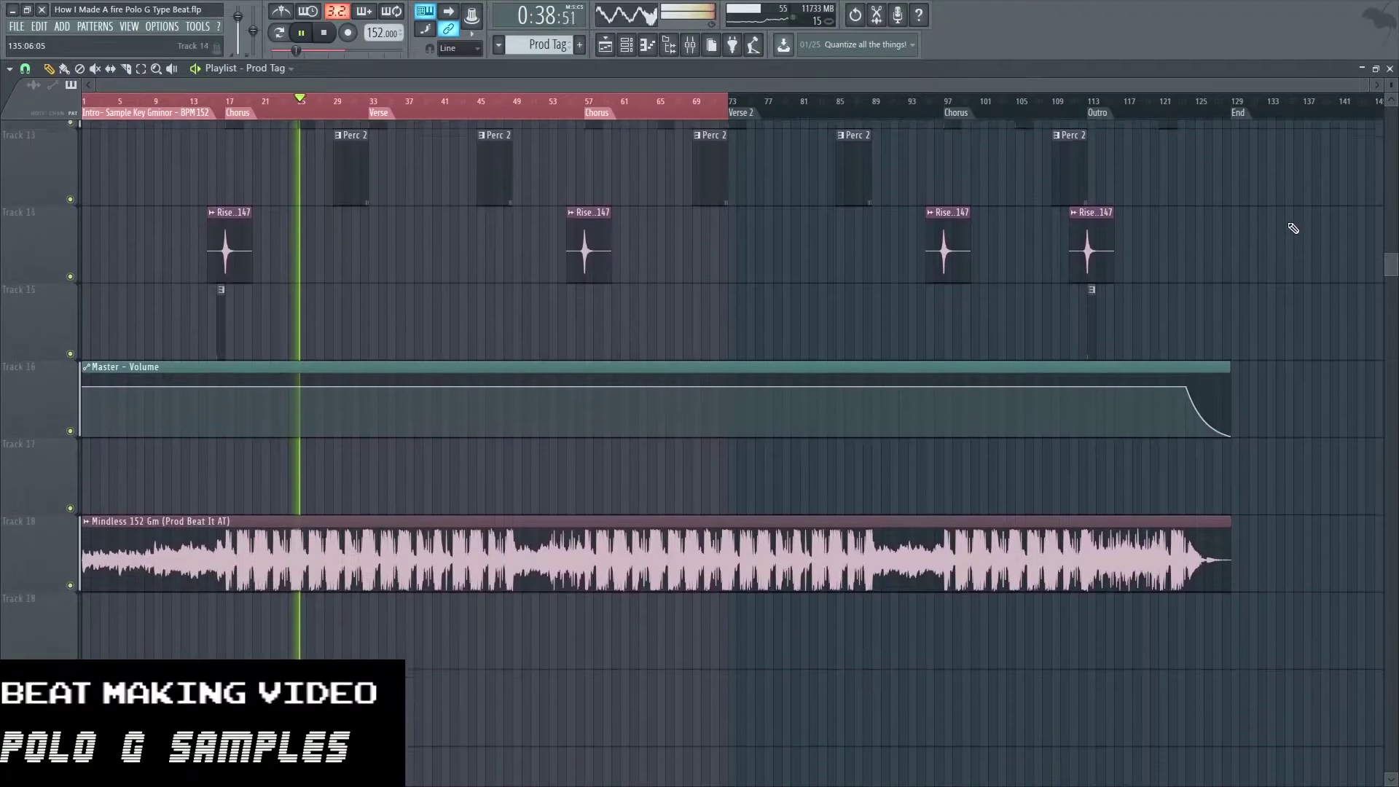
scroll(1293, 230, "up", 8)
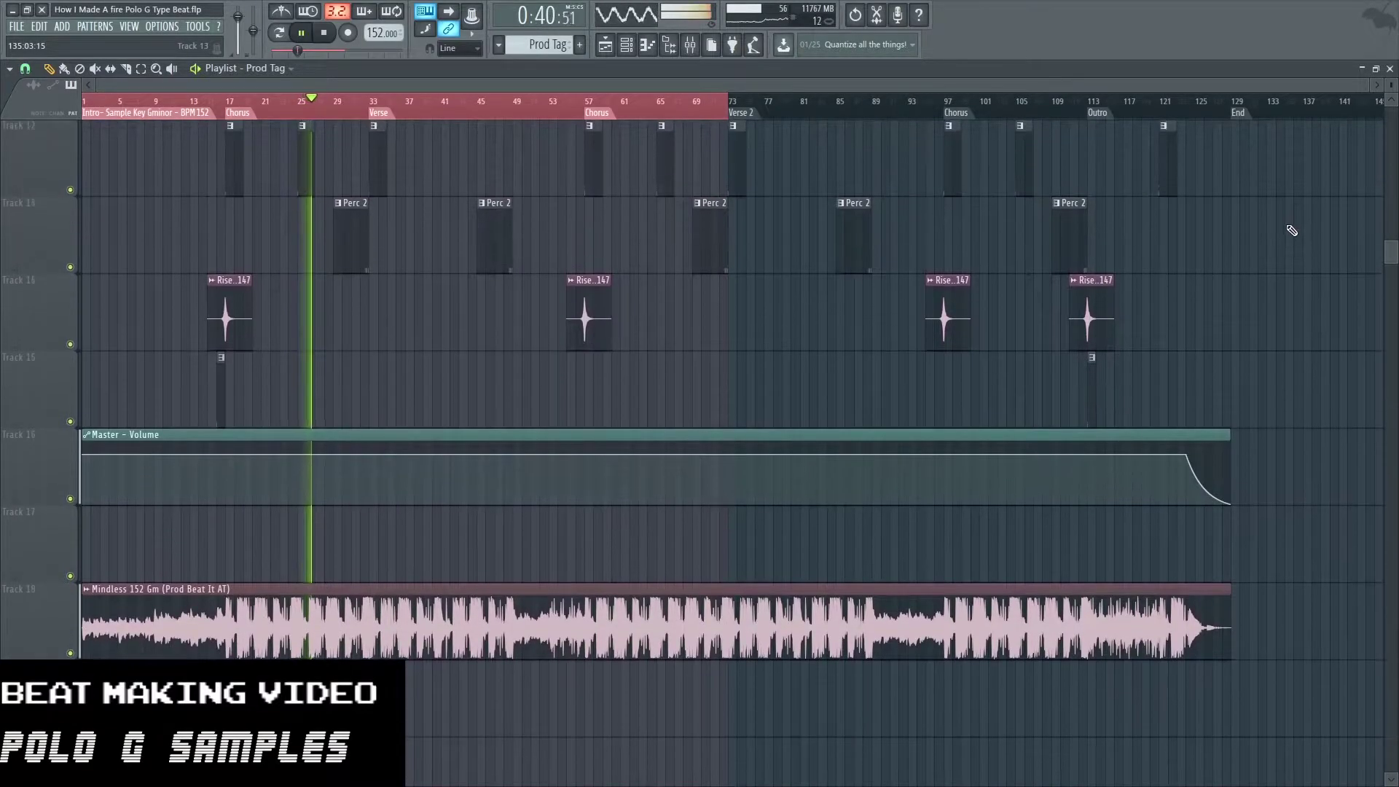
scroll(1292, 233, "up", 4)
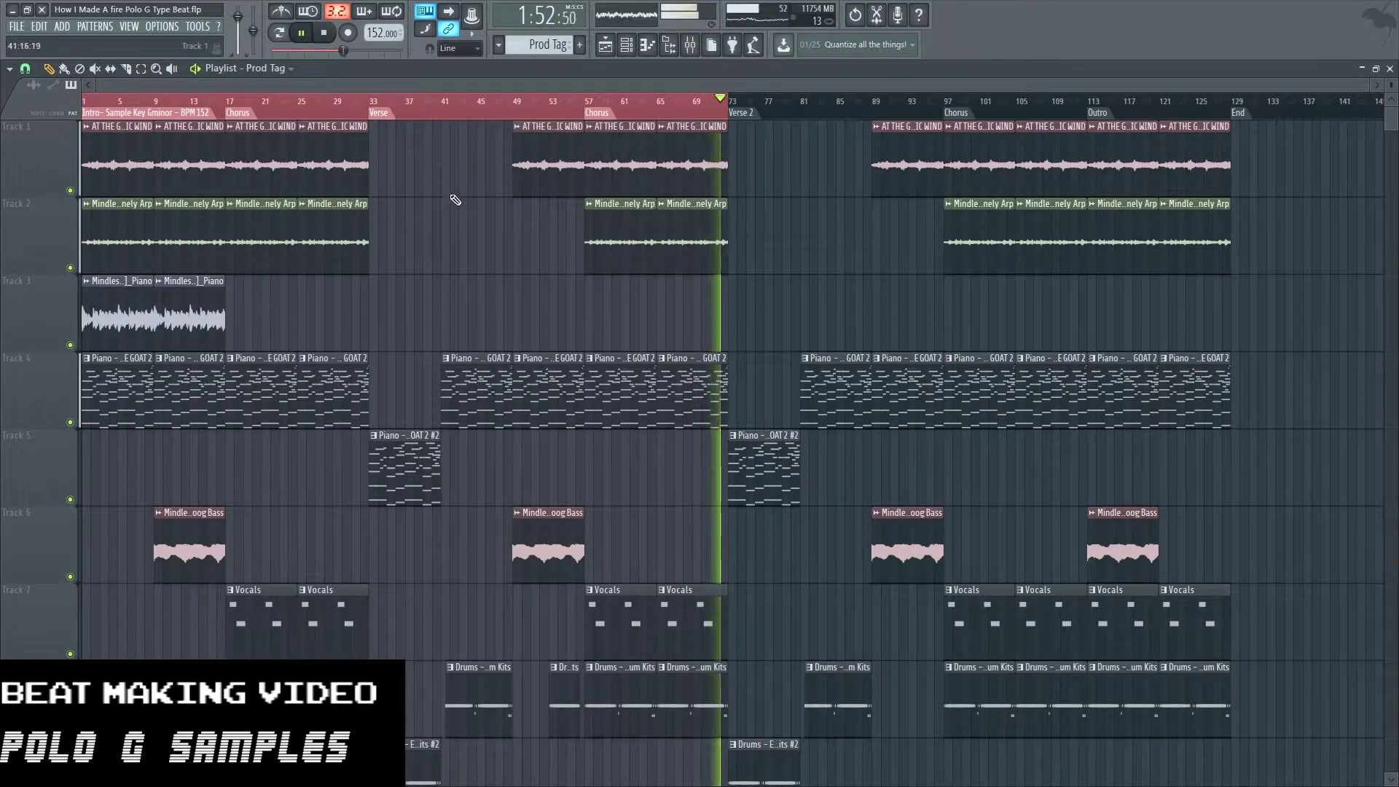
key("space")
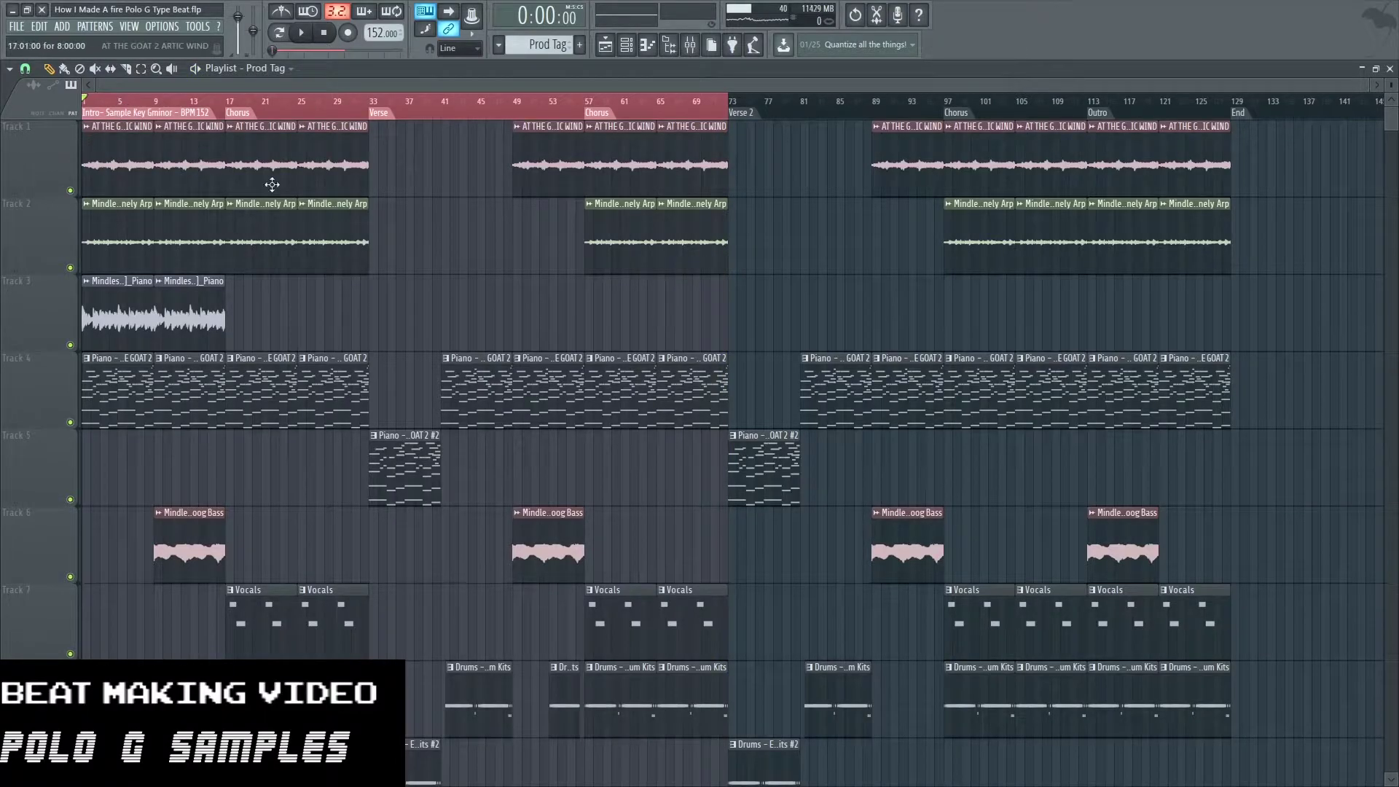
Mute playlist Track 18, which holds the bounced master audio clip
scroll(187, 483, "down", 10)
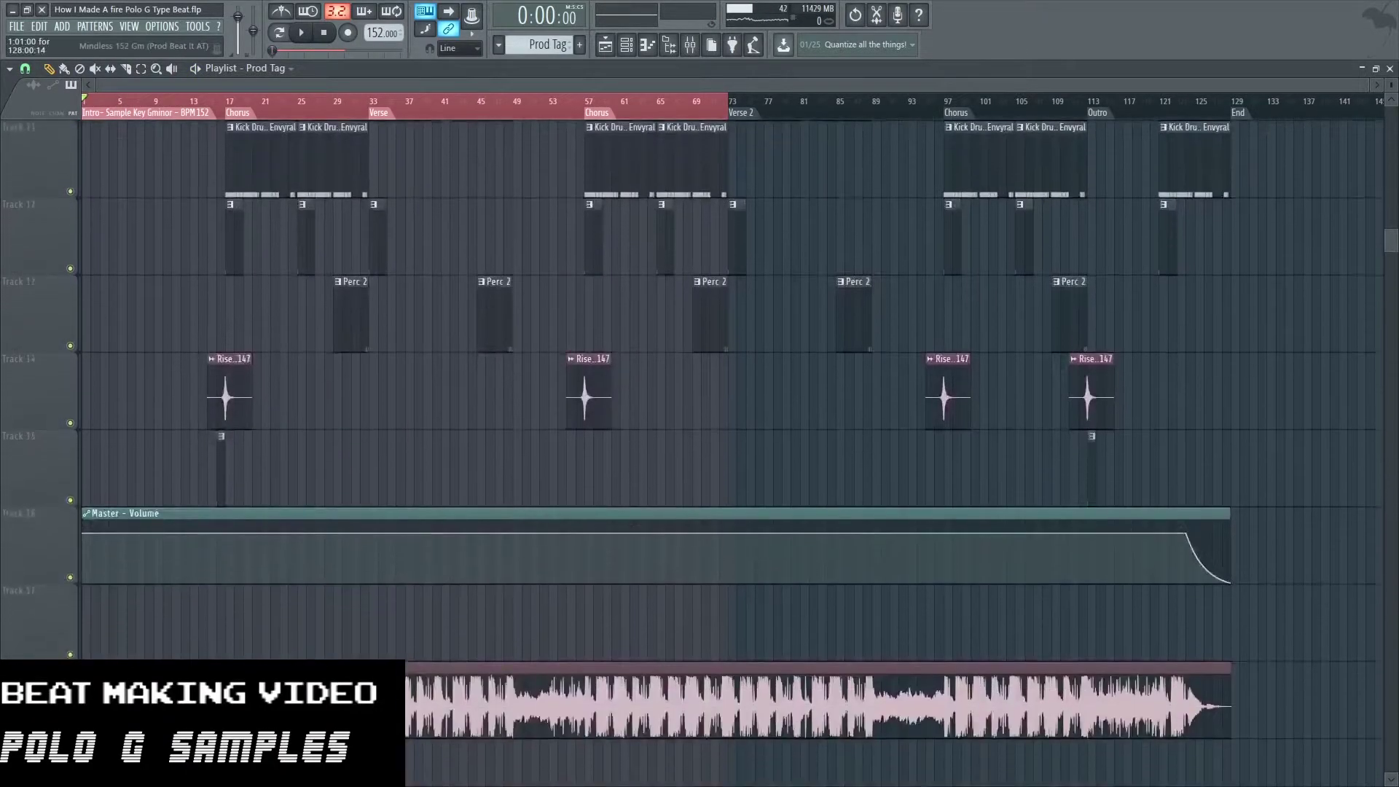
left_click(70, 731)
scroll(847, 524, "up", 10)
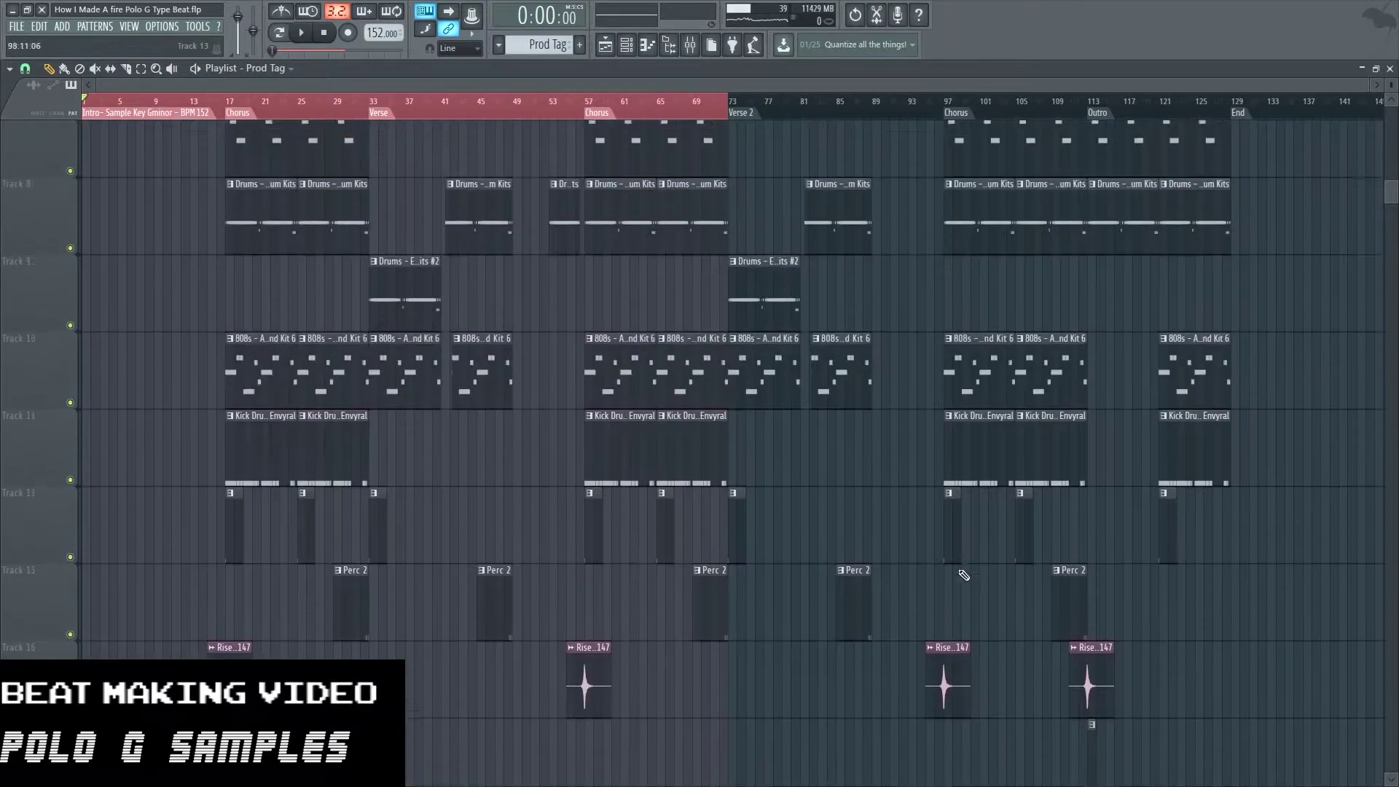
Unsolo the bounced master's mixer track 20 so all tracks are active, and lower its fader to the minimum
left_click(689, 45)
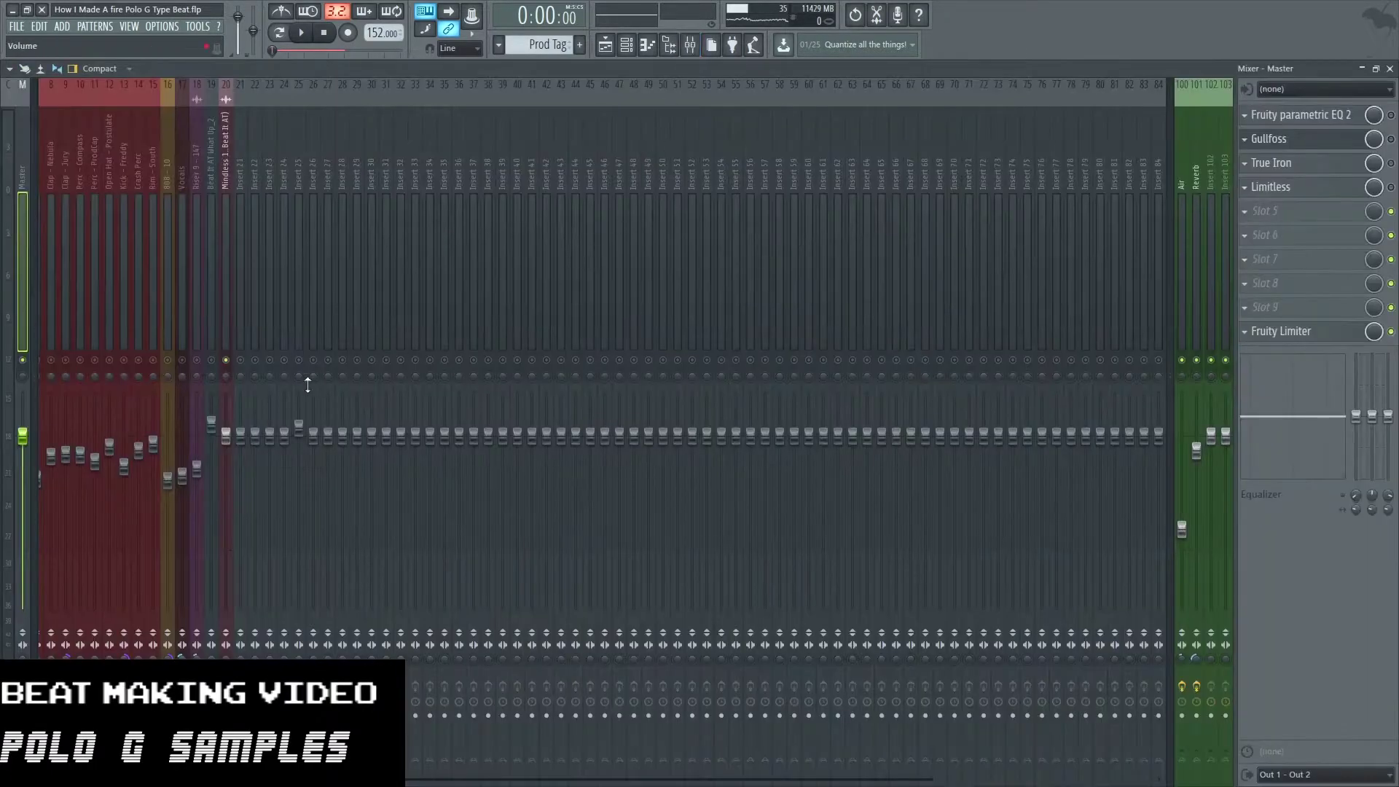
left_click(224, 361)
left_click(230, 299)
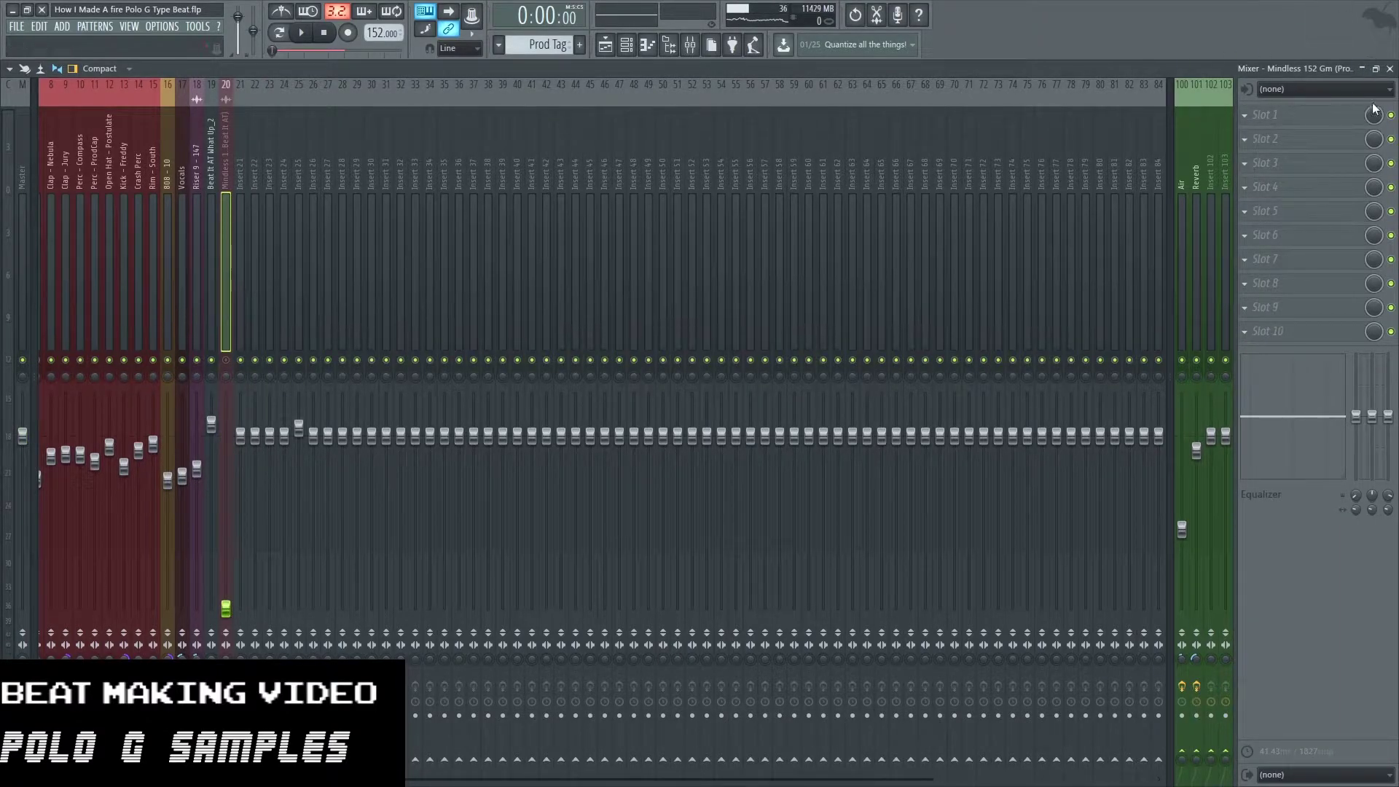
Turn the Gullfoss and Limitless effects on the Master mixer track back on and close the mixer
left_click(23, 185)
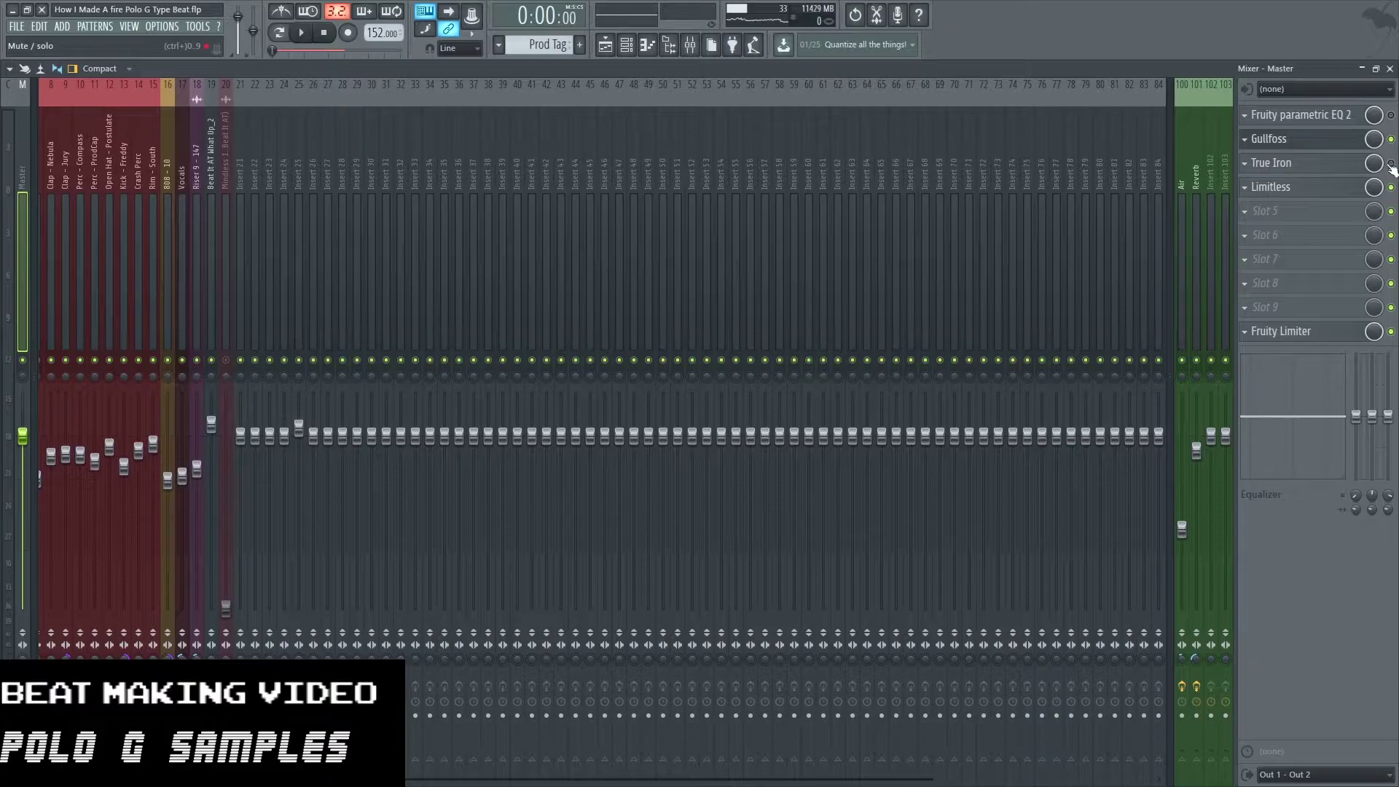
left_click(1390, 68)
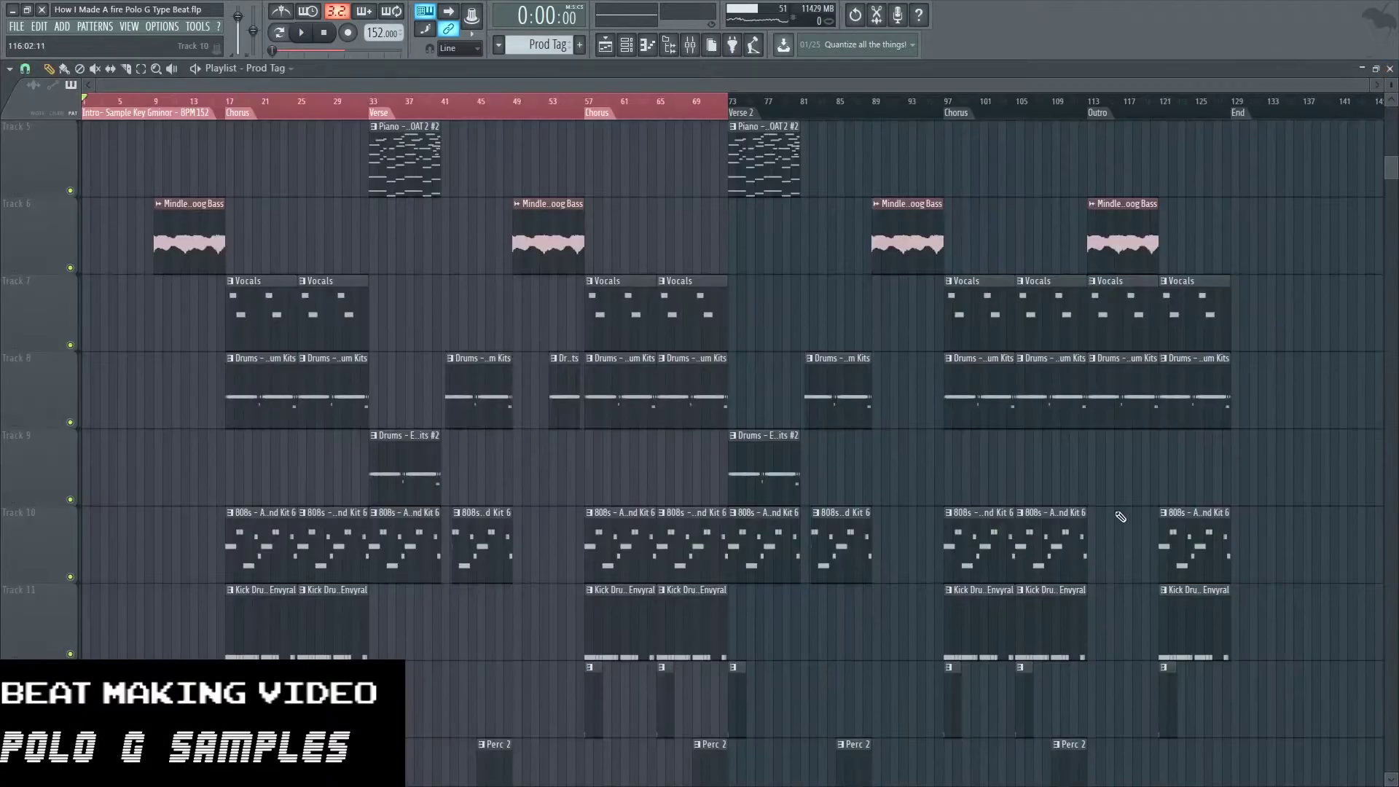
Solo playlist Track 1, which holds the AT THE GOAT 2 ARTIC WIND clips
scroll(459, 524, "up", 4)
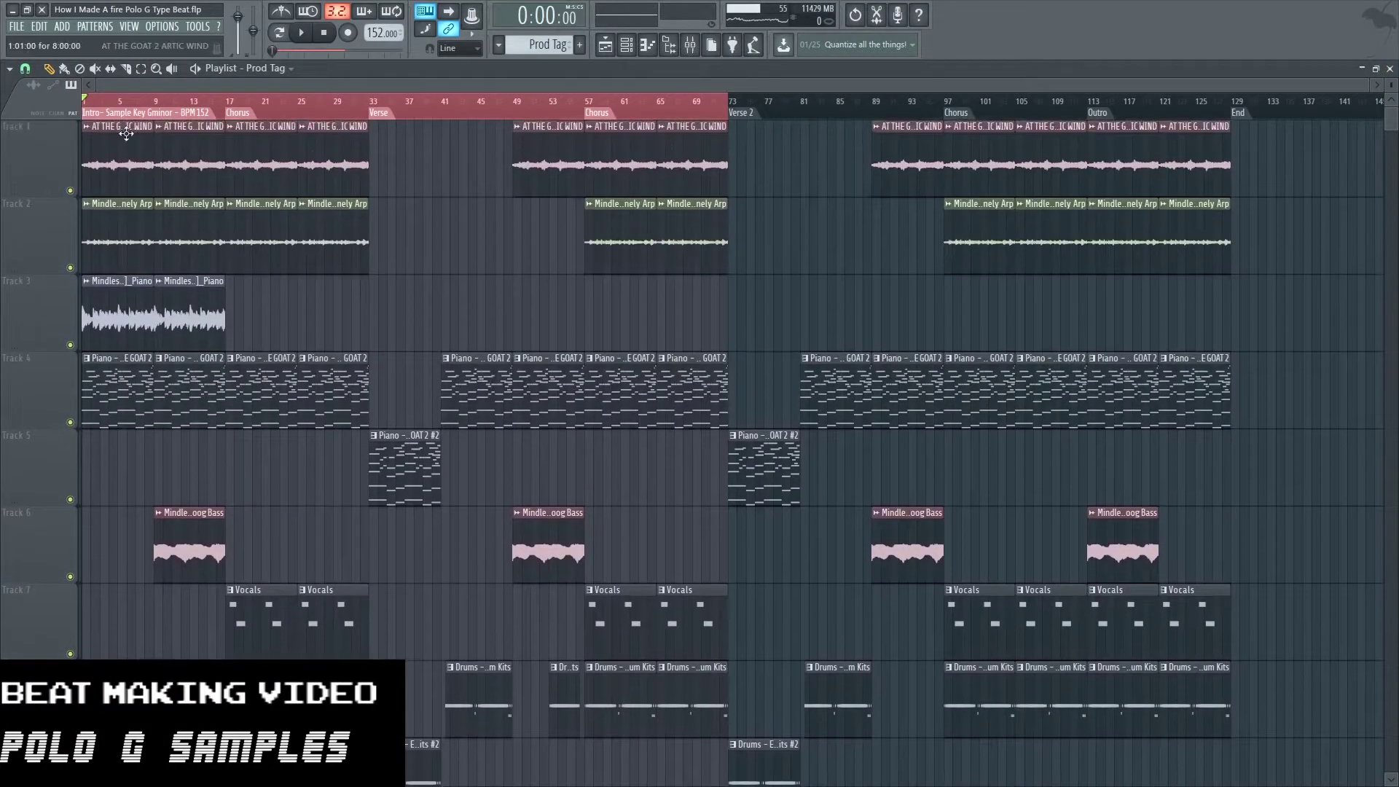
scroll(300, 293, "down", 10)
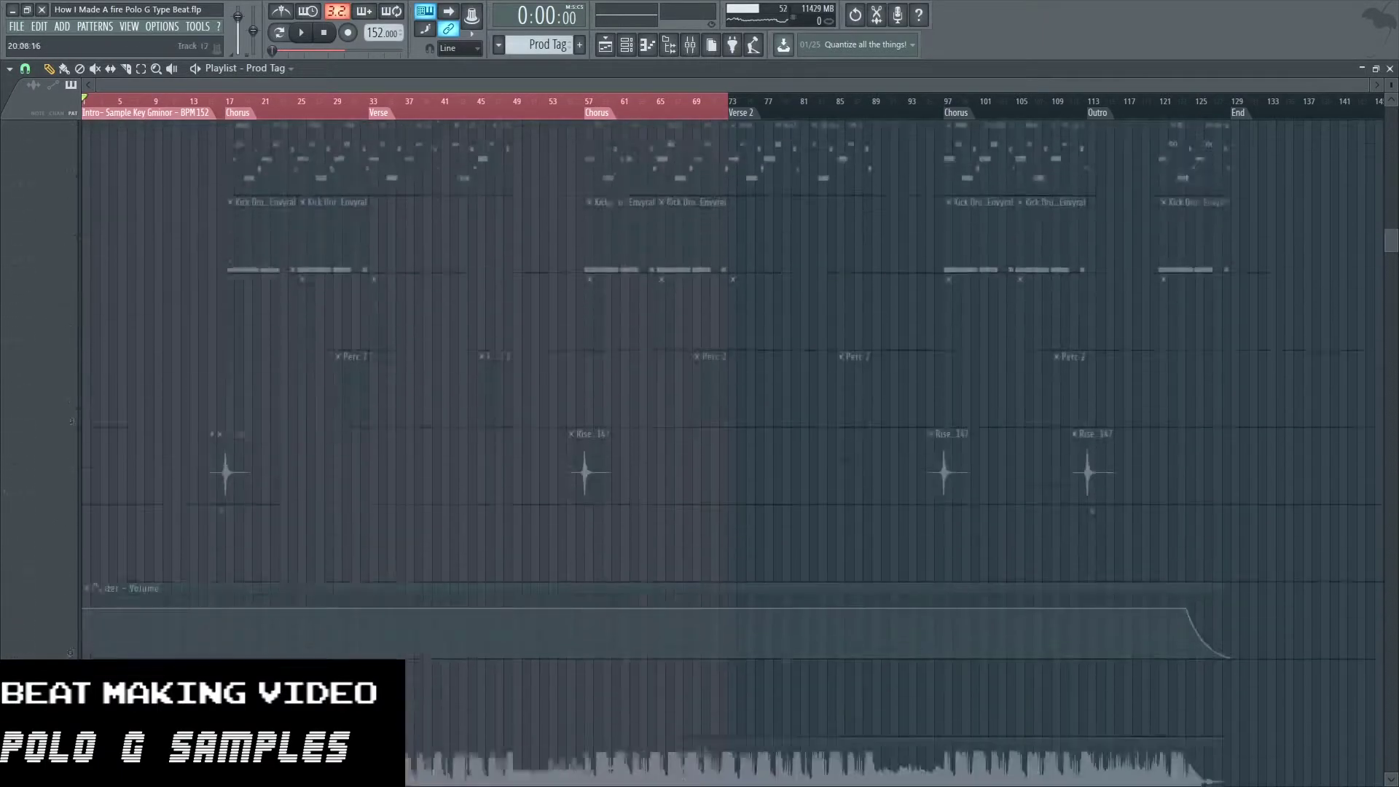
scroll(522, 321, "up", 10)
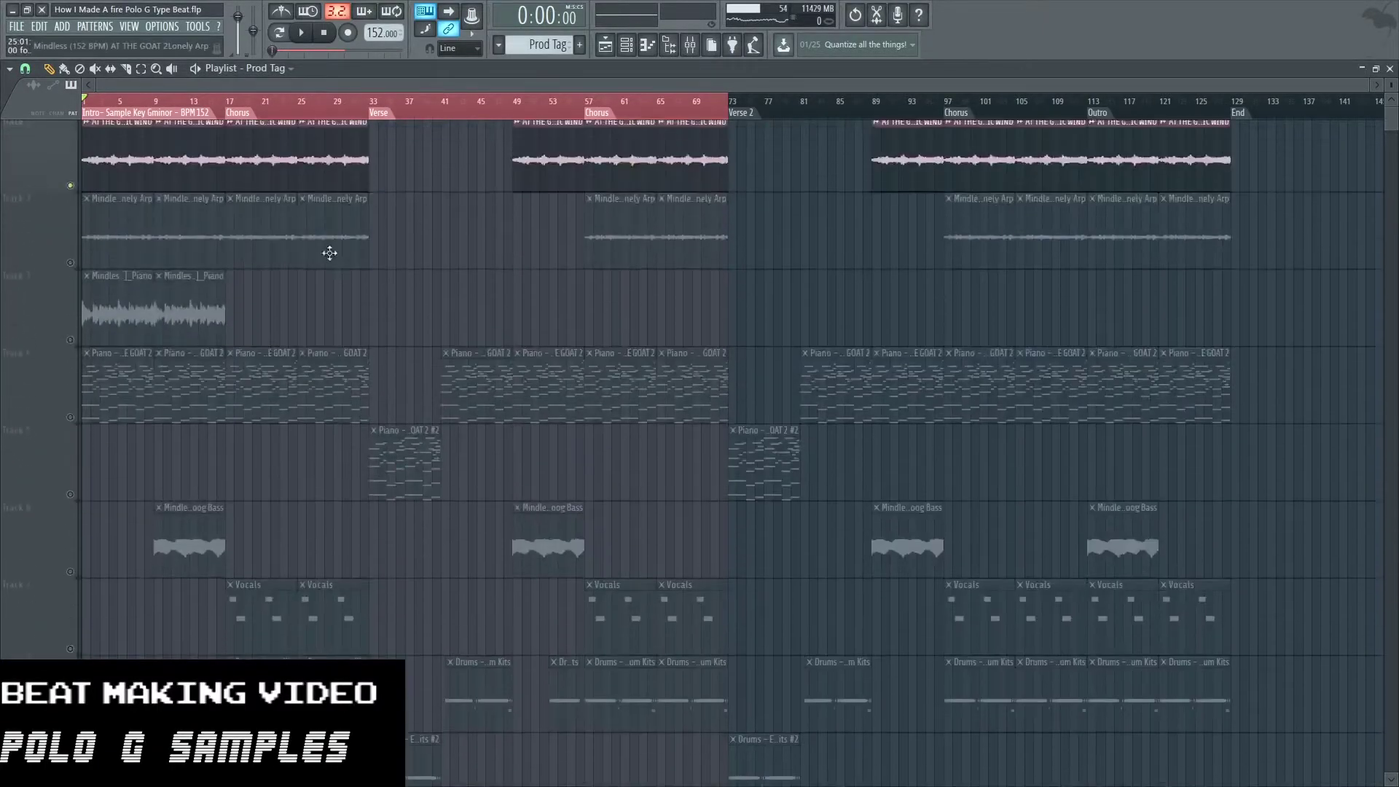
scroll(124, 106, "up", 4)
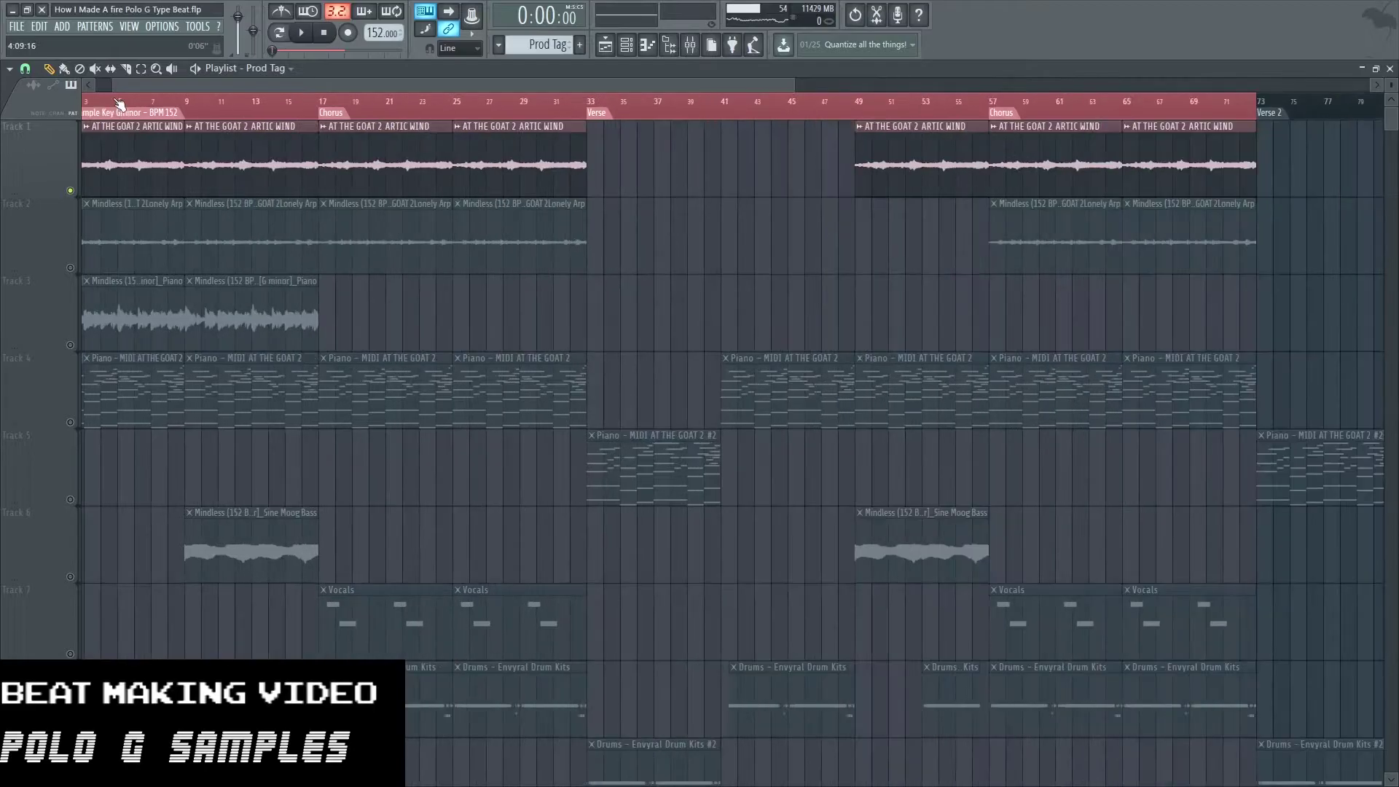
Check the mixer, and open the sampler settings of the first AT THE GOAT 2 ARTIC WIND clip
left_click(693, 46)
key("space")
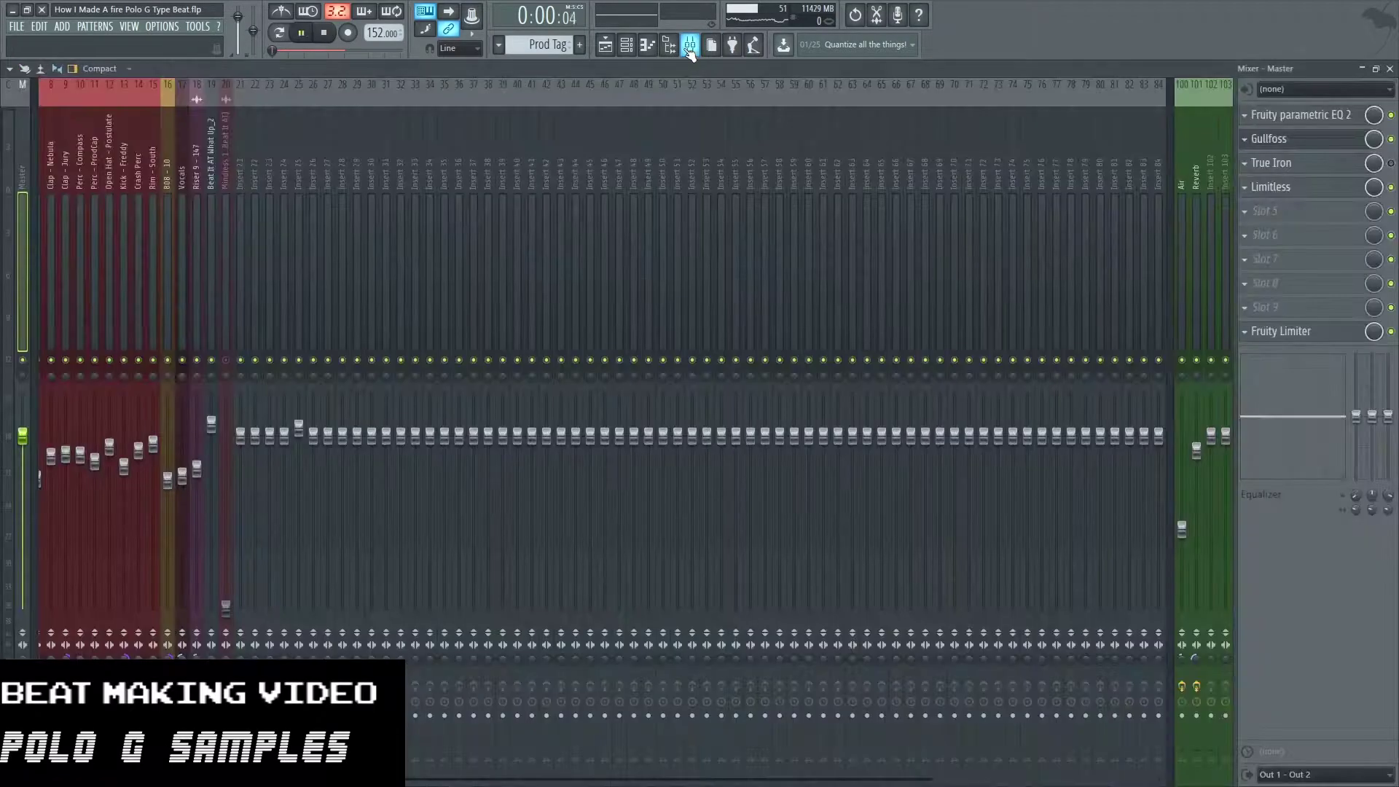
left_click(1386, 67)
double_click(180, 155)
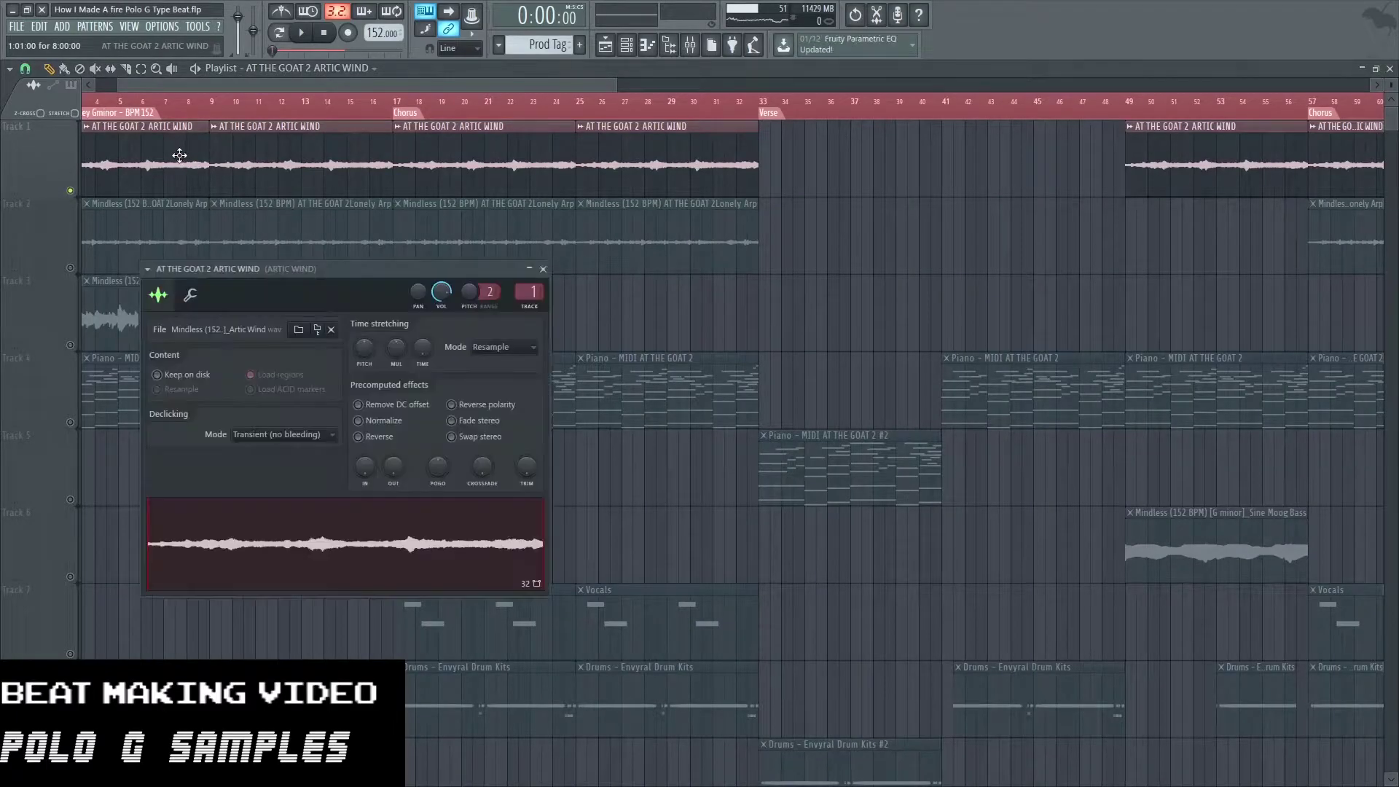
Play the Artic Wind track from the start, unmute Track 2 with the Lonely Arp clips, and stop playback
left_click_drag(134, 86, 110, 85)
key("space")
scroll(412, 301, "down", 1)
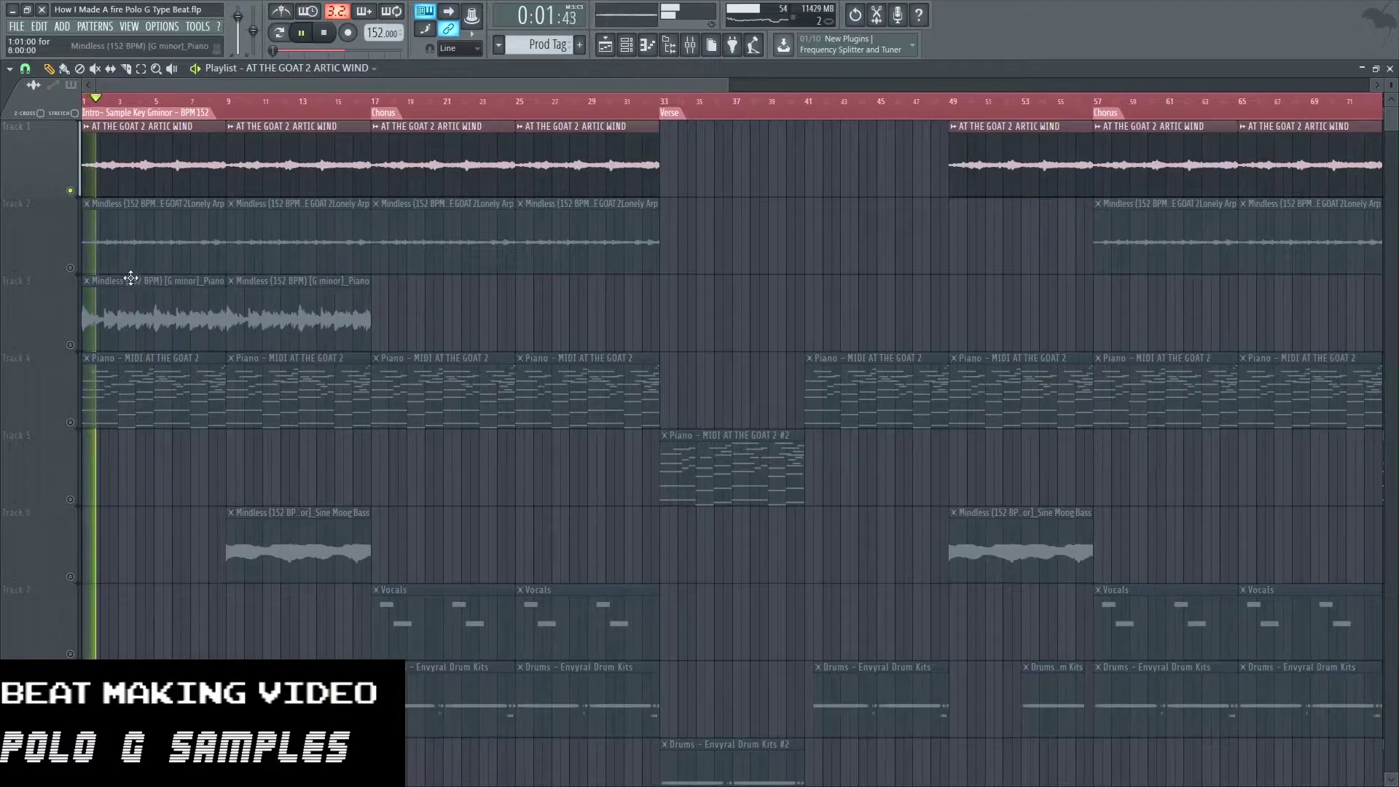
left_click(70, 268)
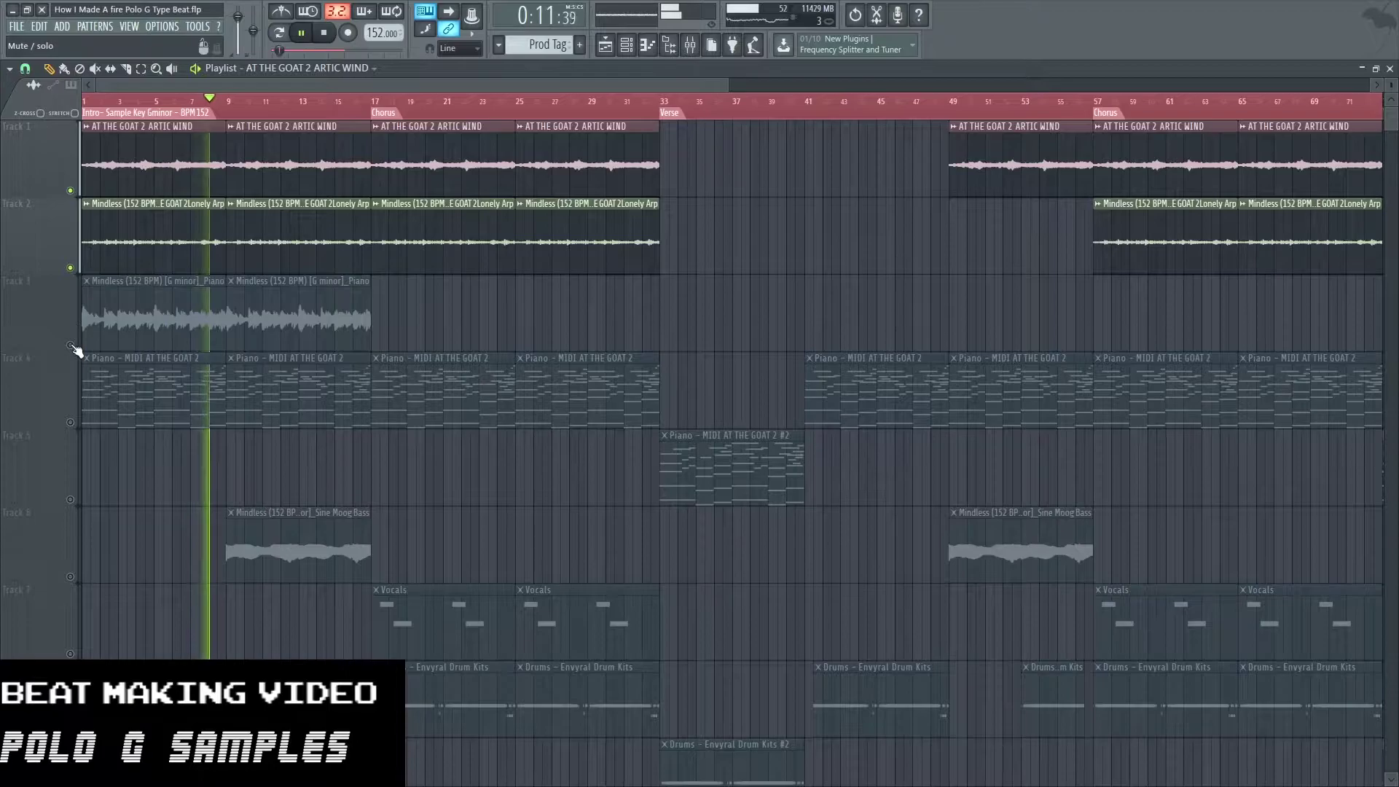
key("space")
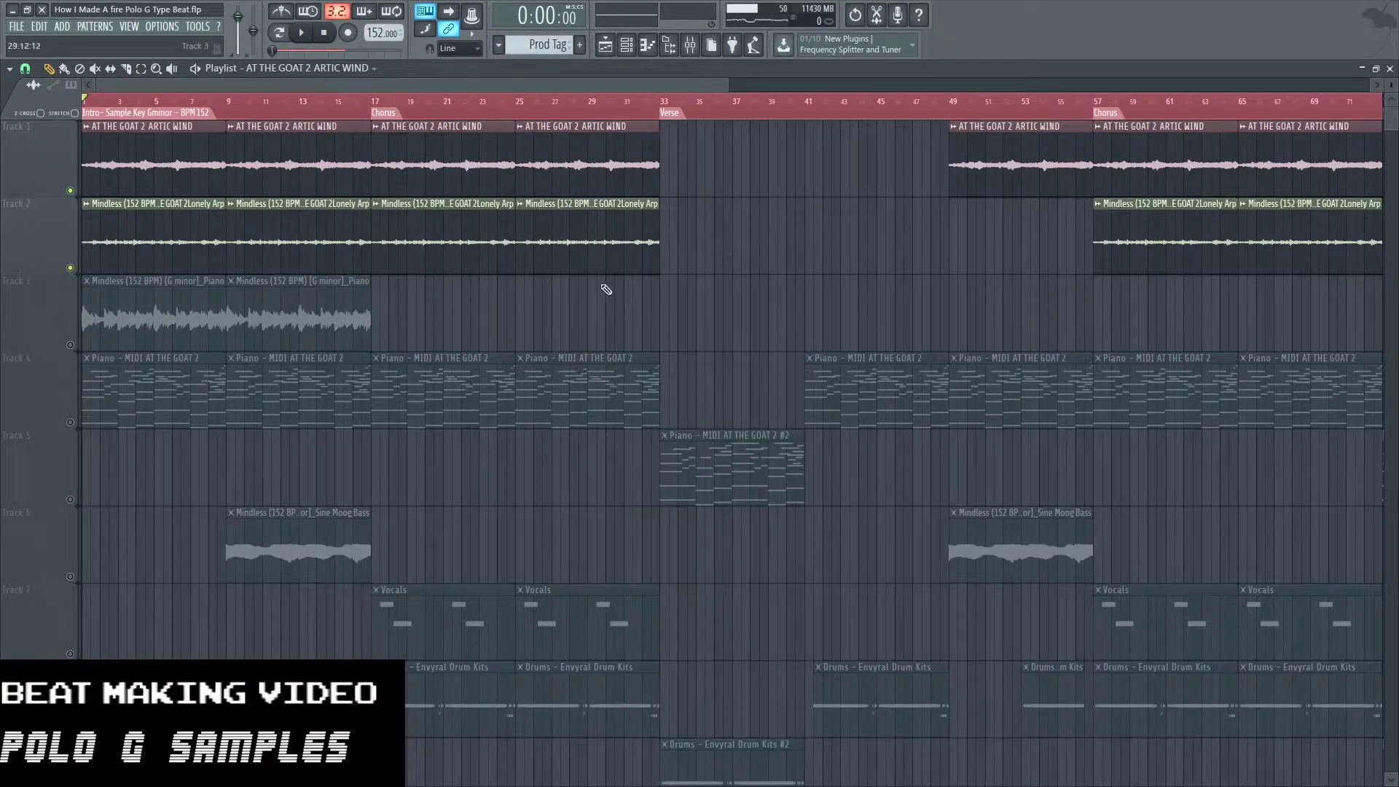
Unmute Track 4 and open its Piano - MIDI AT THE GOAT 2 pattern in the piano roll
left_click(71, 425)
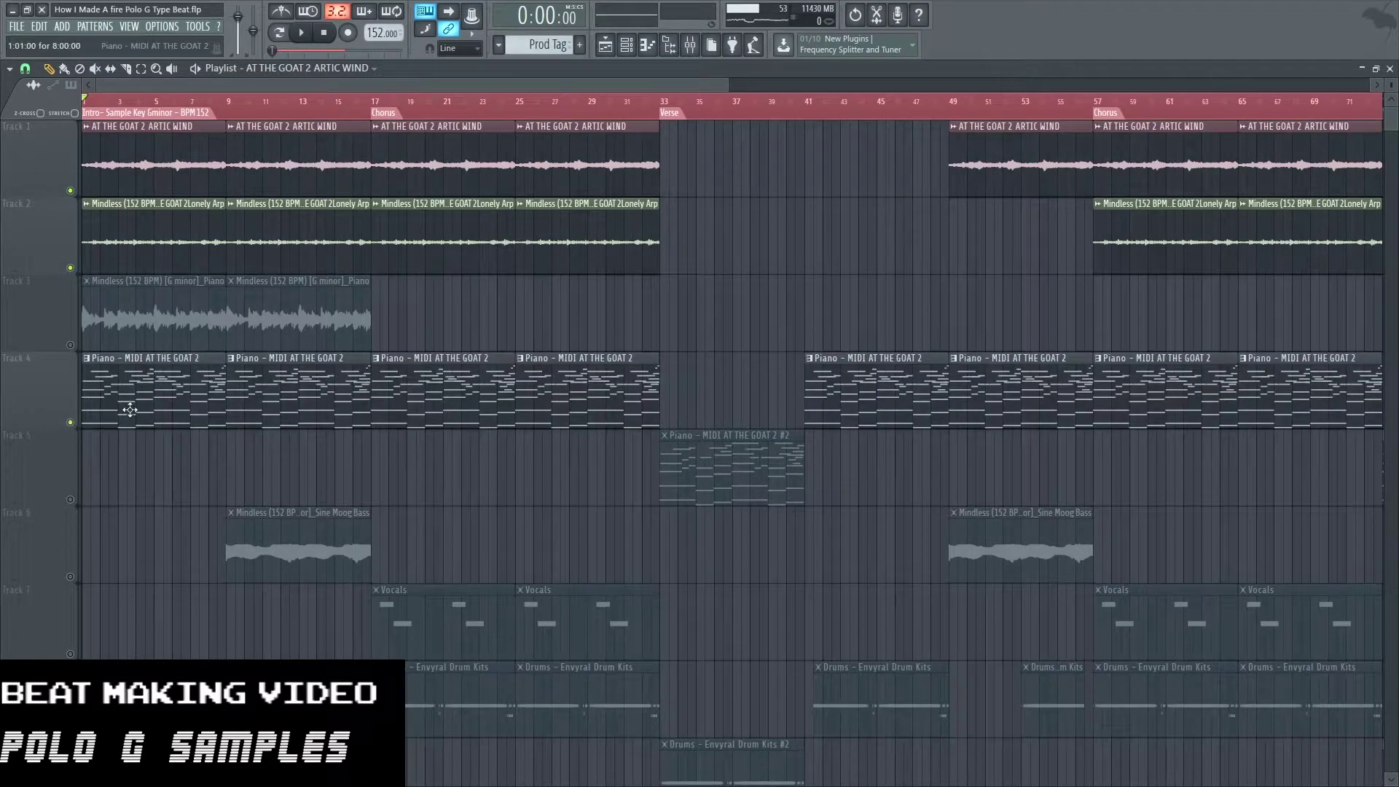
double_click(130, 411)
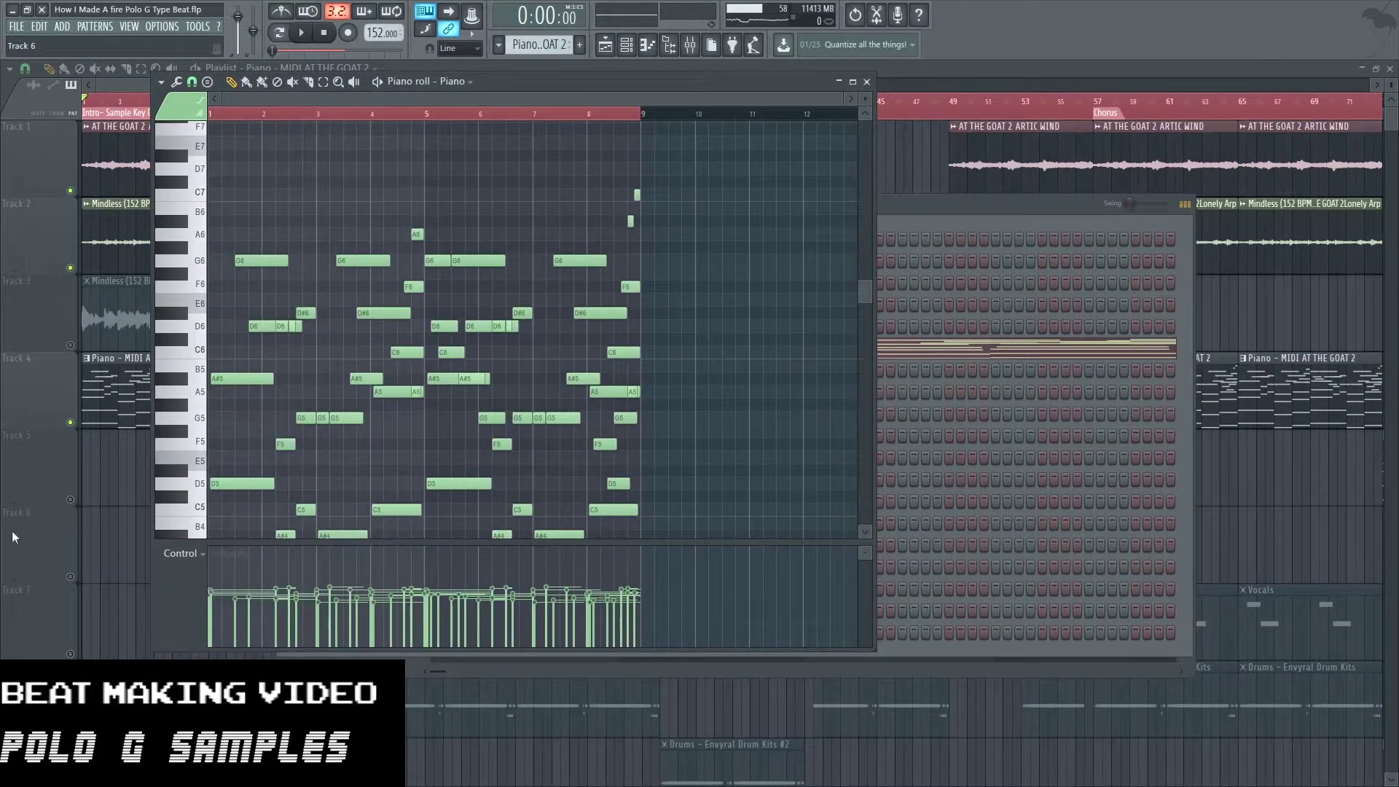
Close the piano roll, unmute Track 5 with the Piano - MIDI AT THE GOAT 2 #2 clip, and move the song position to the Verse
right_click(116, 495)
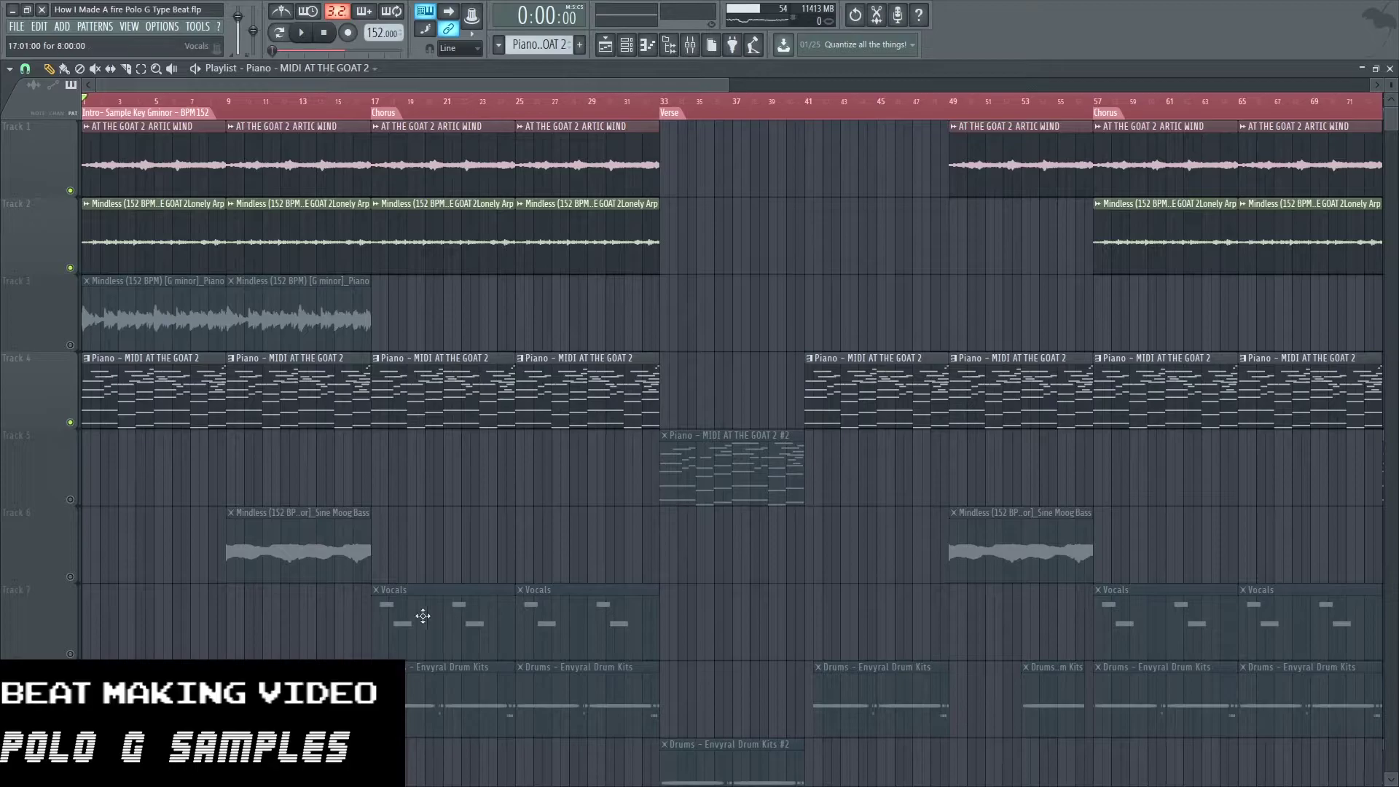
left_click(71, 500)
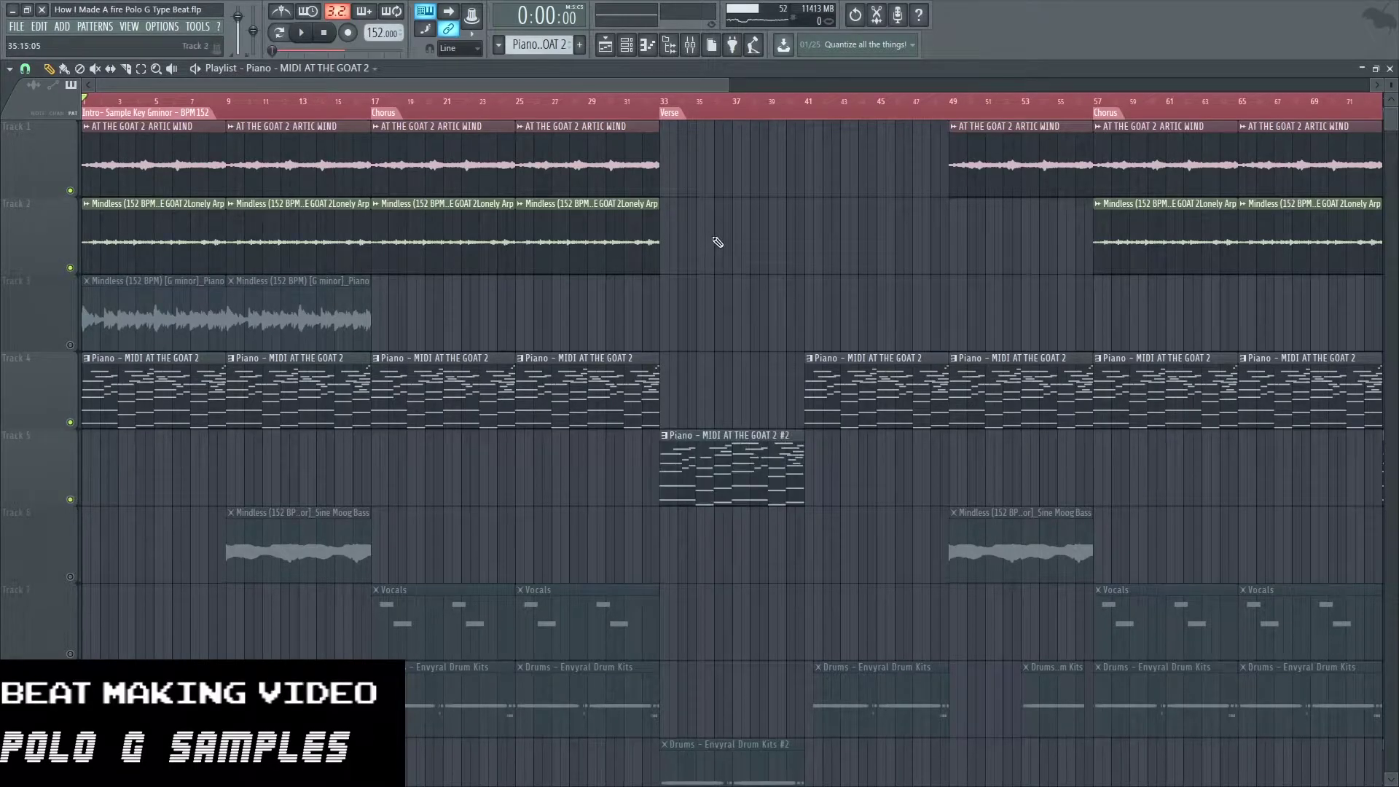
left_click_drag(655, 101, 661, 100)
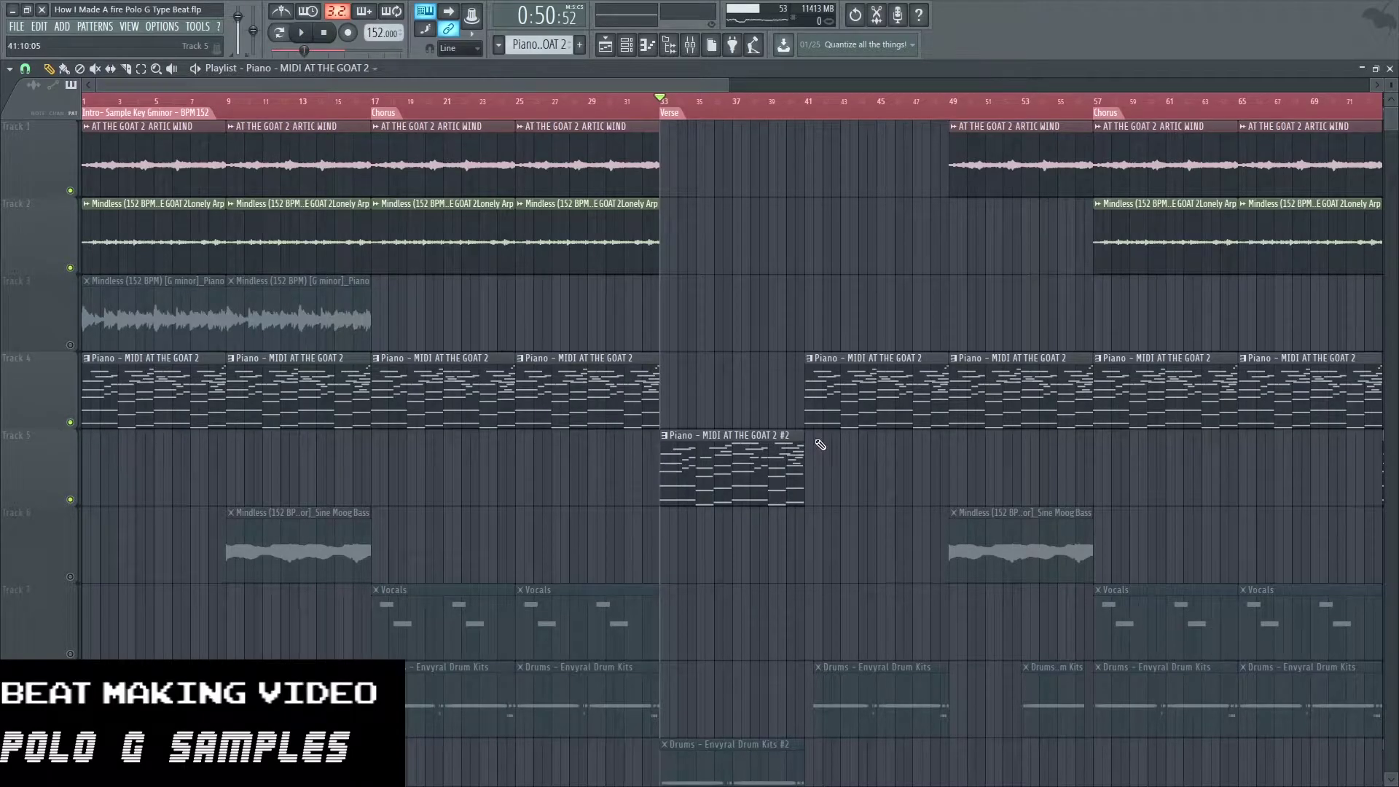
Select the Track 5 piano clip and the Track 4 piano clip before the Verse in turn to compare them
left_click(731, 456, "ctrl")
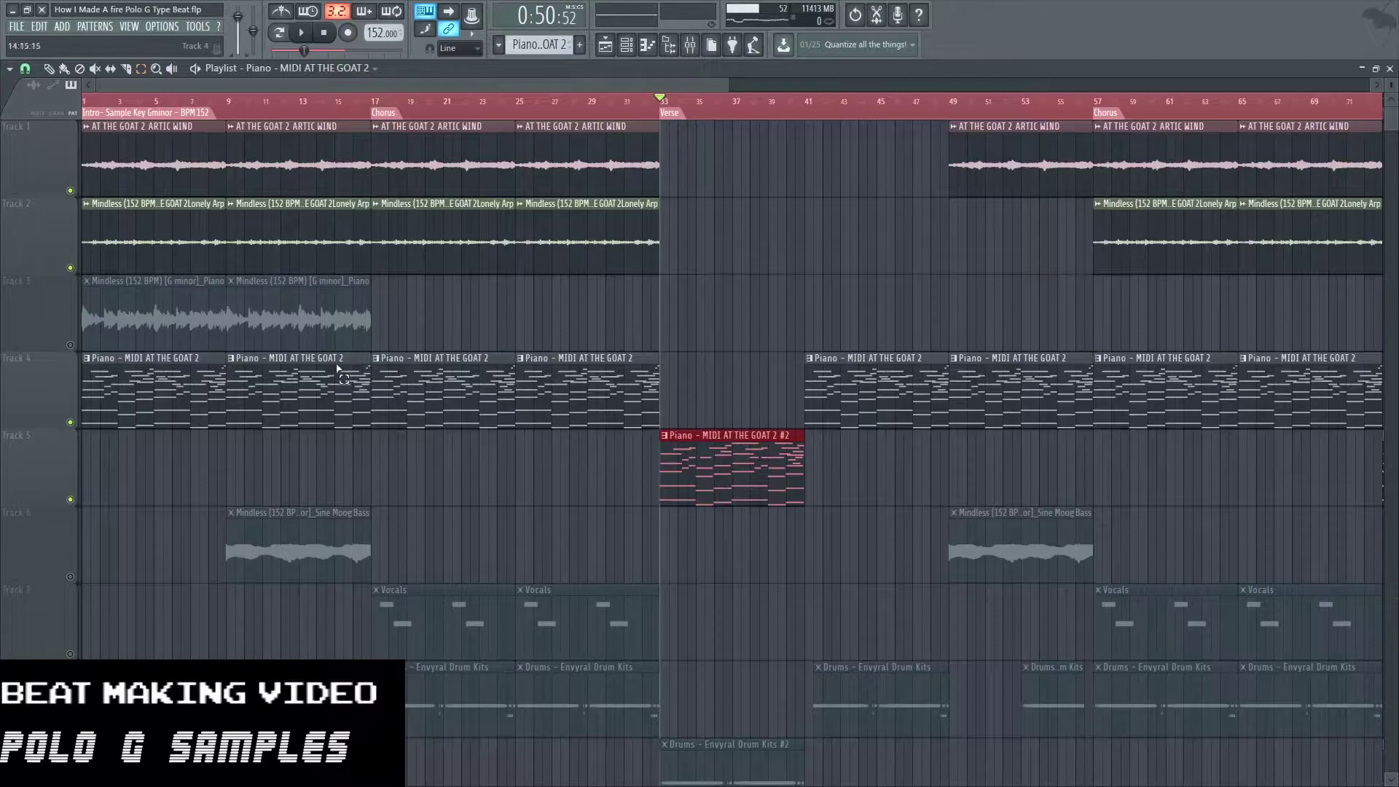
left_click(466, 401, "ctrl")
left_click_drag(614, 327, 363, 355)
left_click(538, 419, "ctrl")
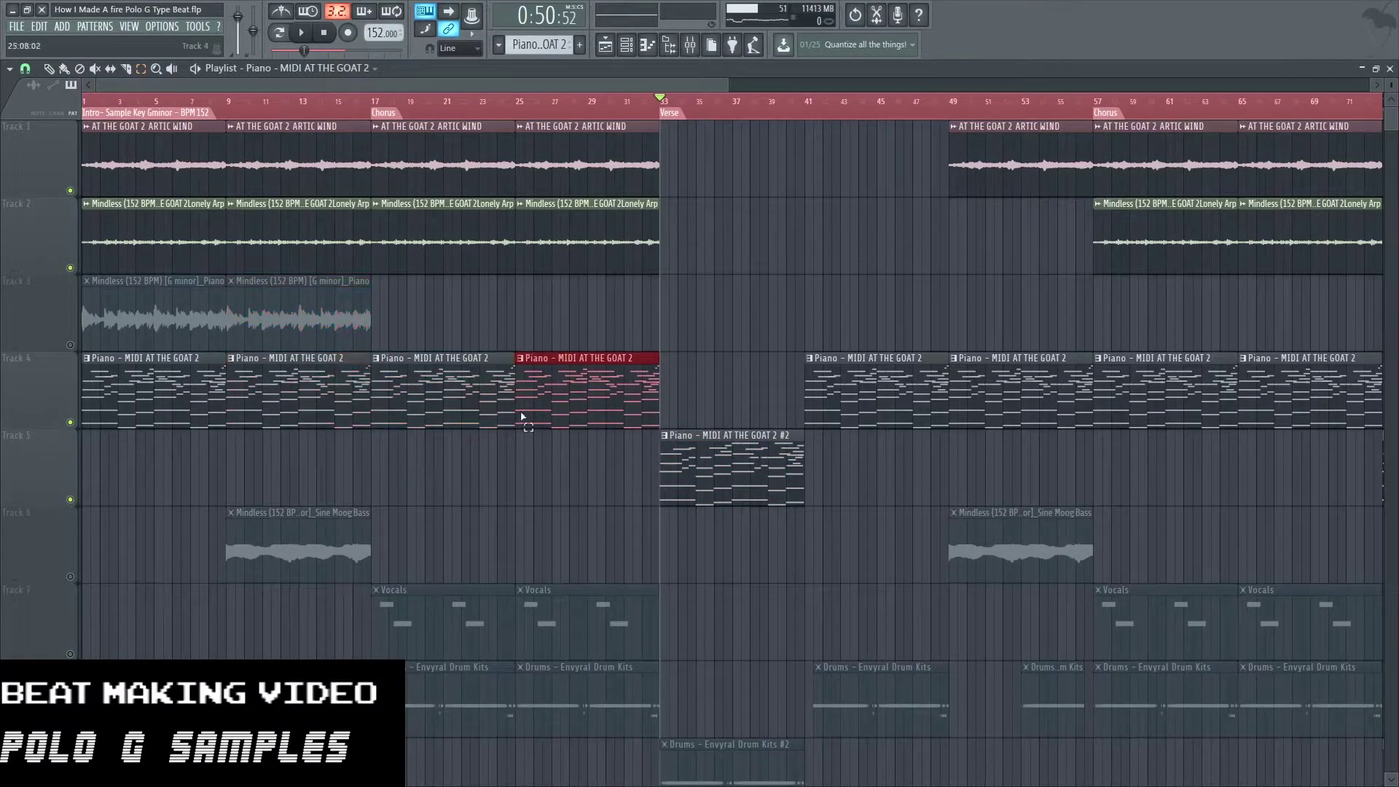
Mute Tracks 1 and 2, play the piano from the start, and bring the Lonely Arp and Artic Wind tracks back in during playback
left_click(324, 32)
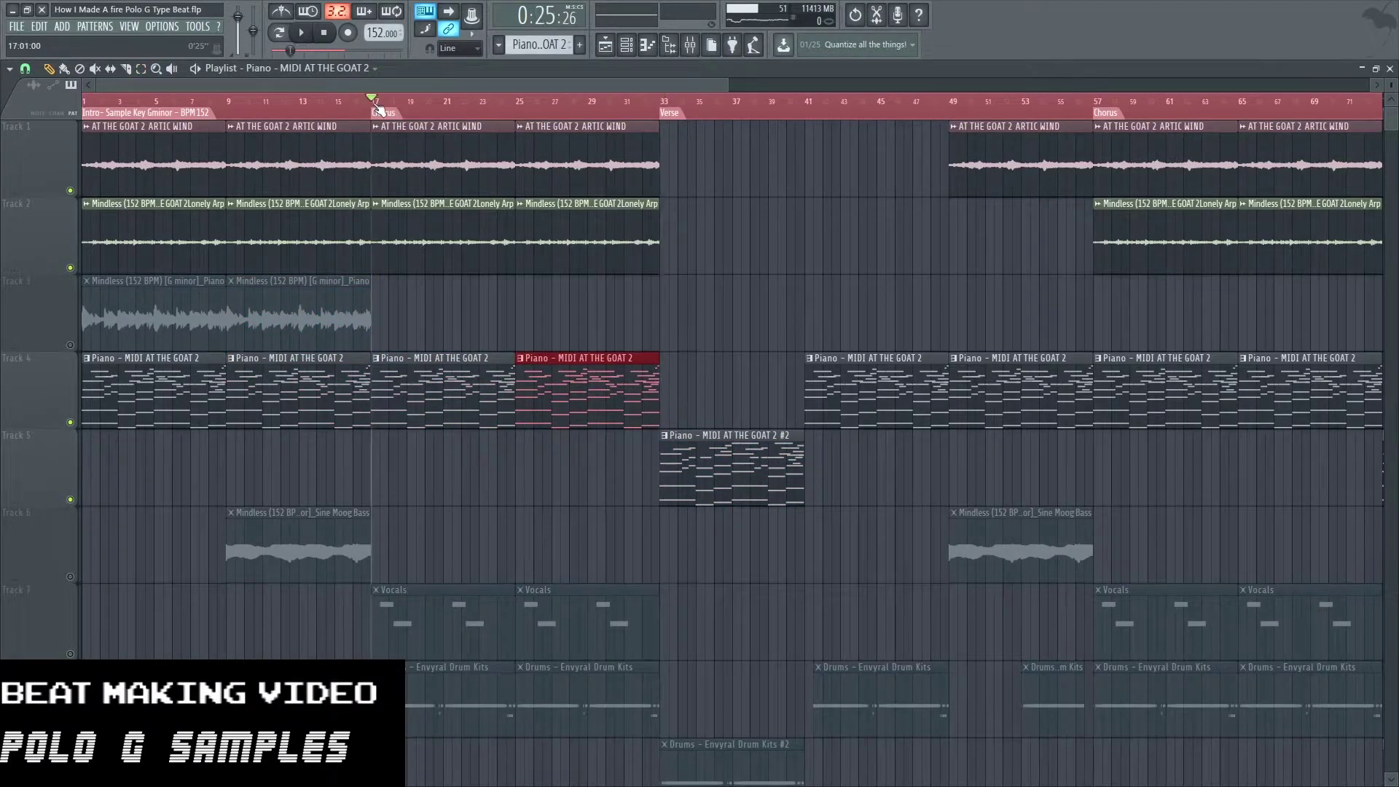
left_click(71, 268)
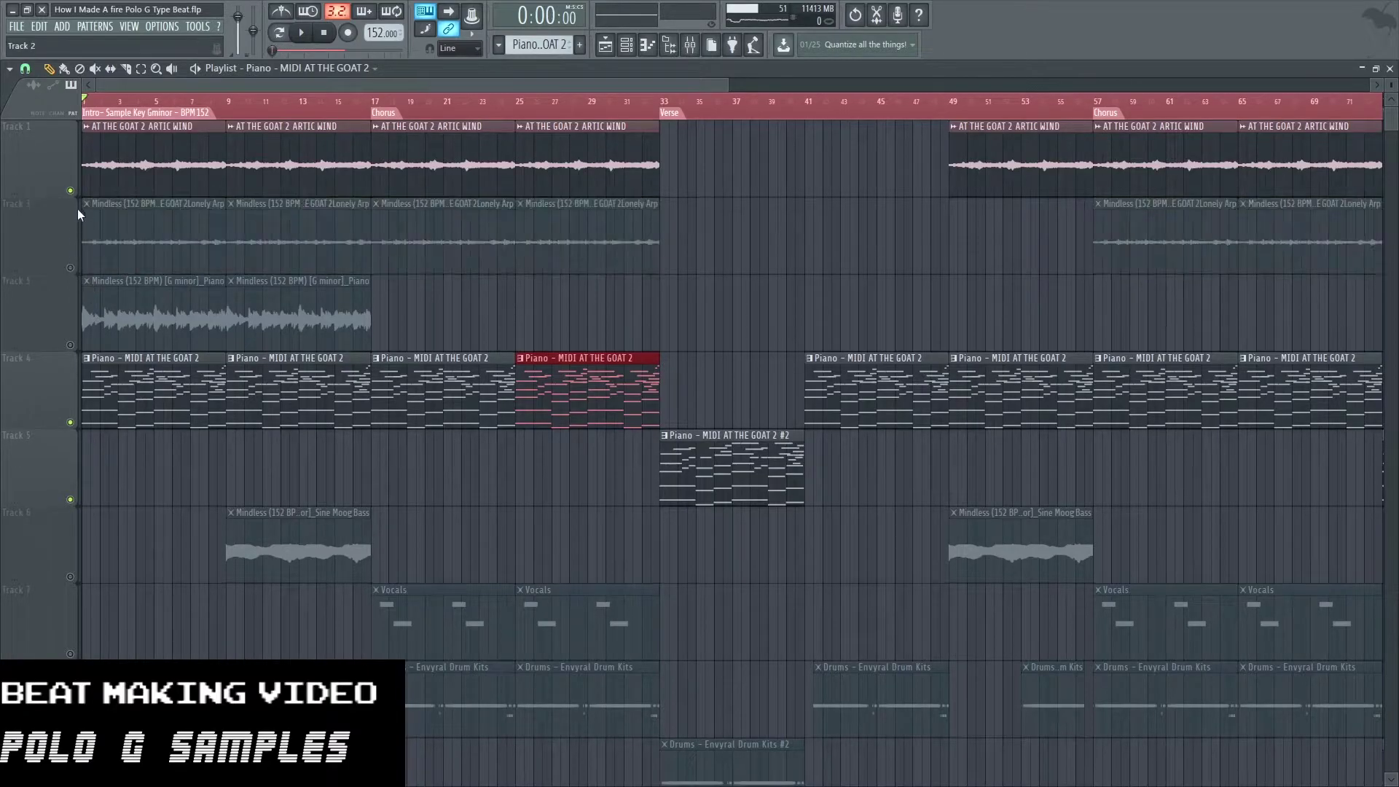
left_click(71, 191)
key("space")
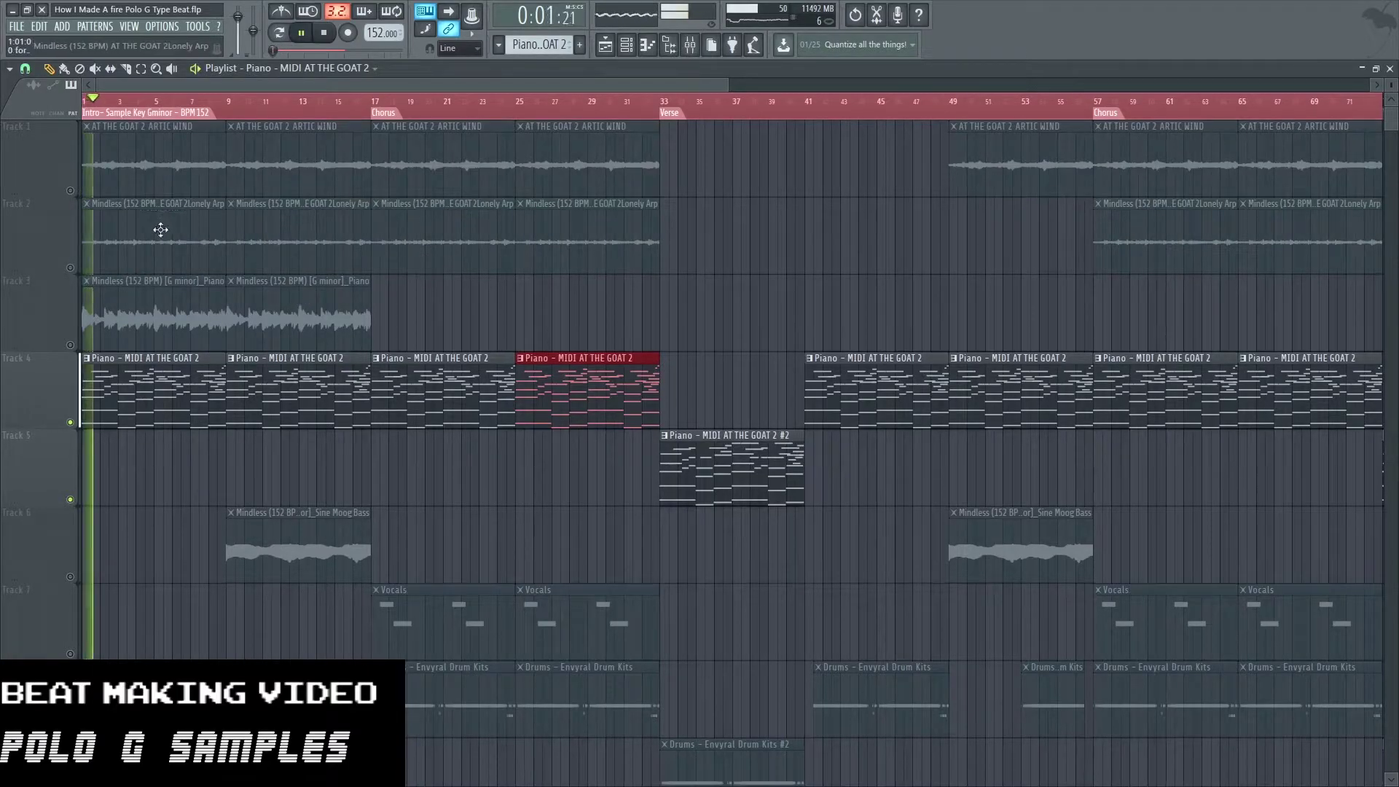
left_click(71, 267)
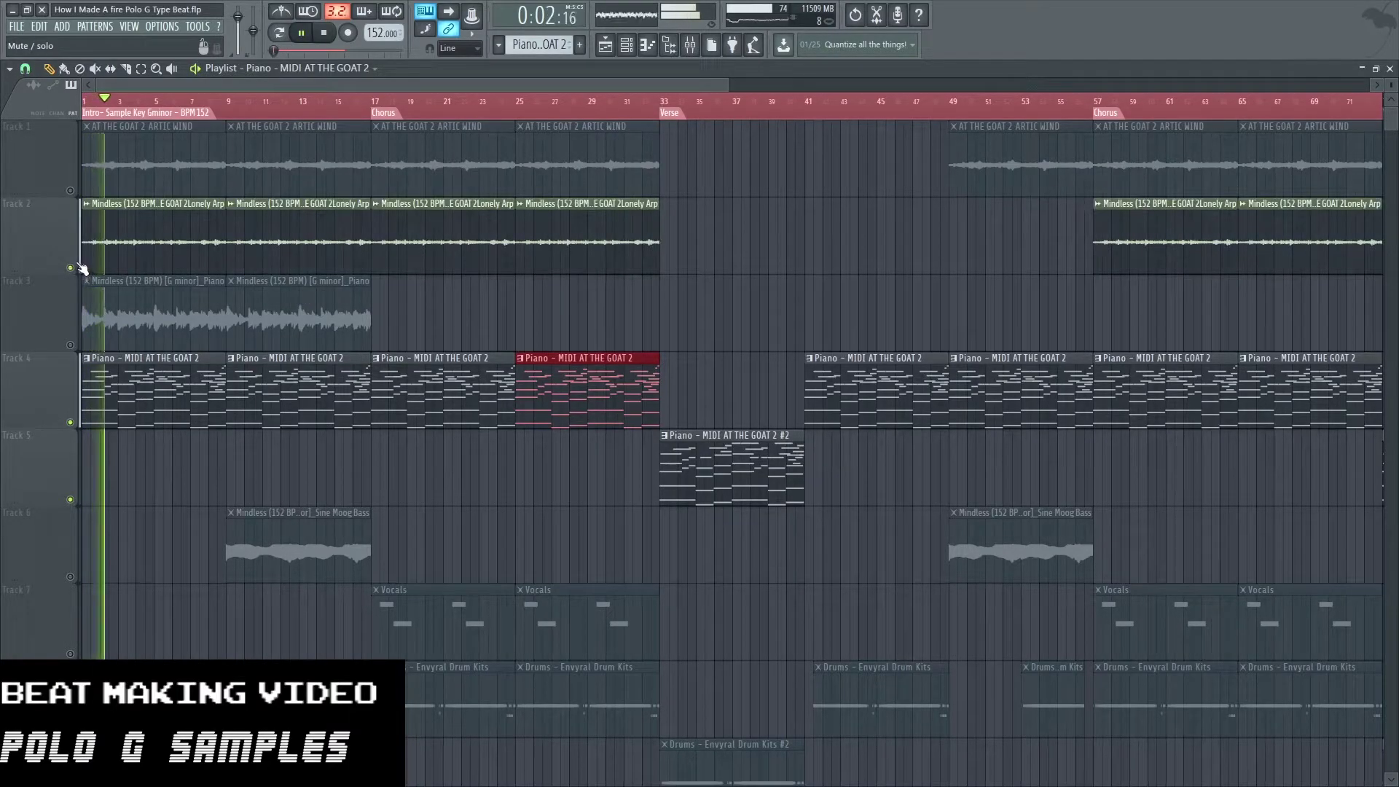
left_click(71, 191)
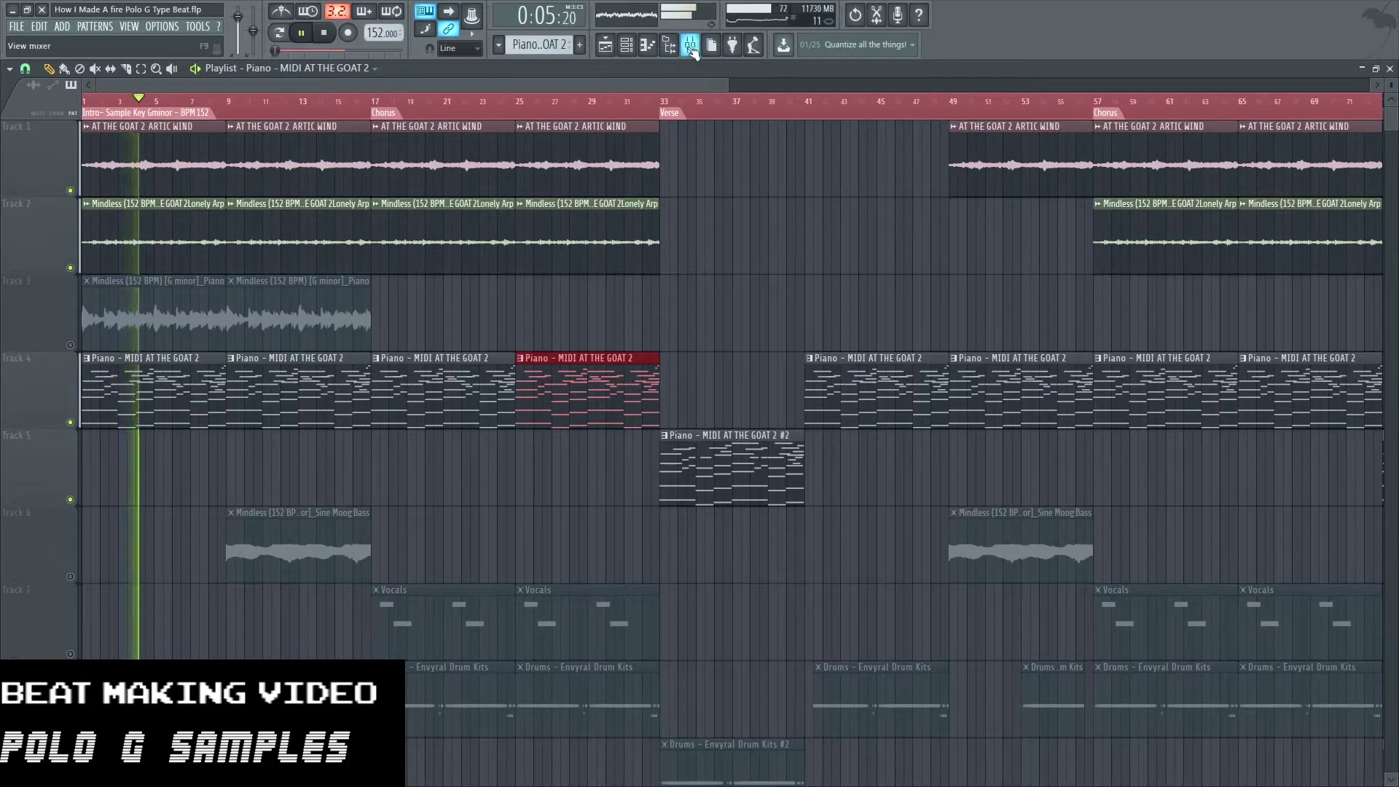
Open the mixer during playback, show the Piano insert's effects, and stop playback
key("F9")
left_click(110, 282)
left_click(96, 287)
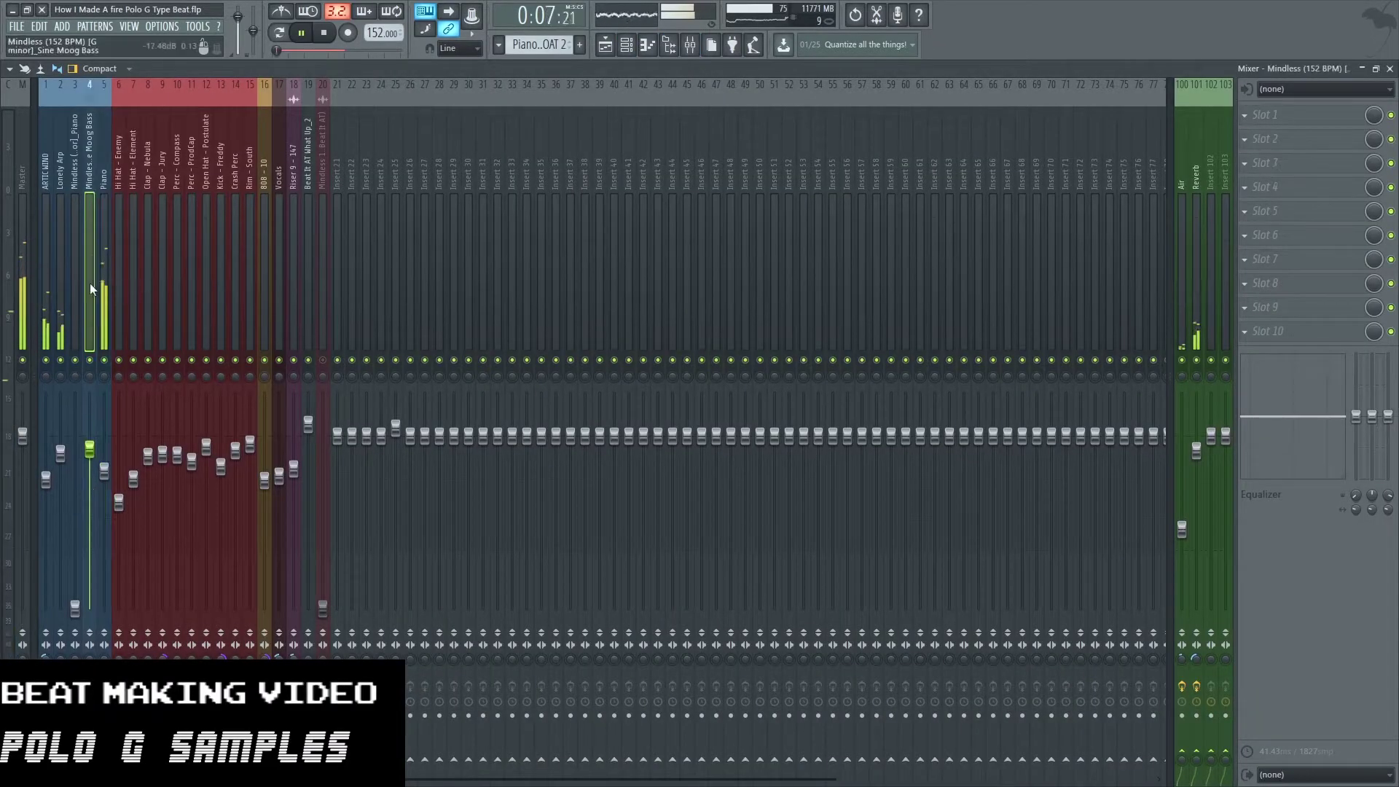
left_click(110, 280)
key("space")
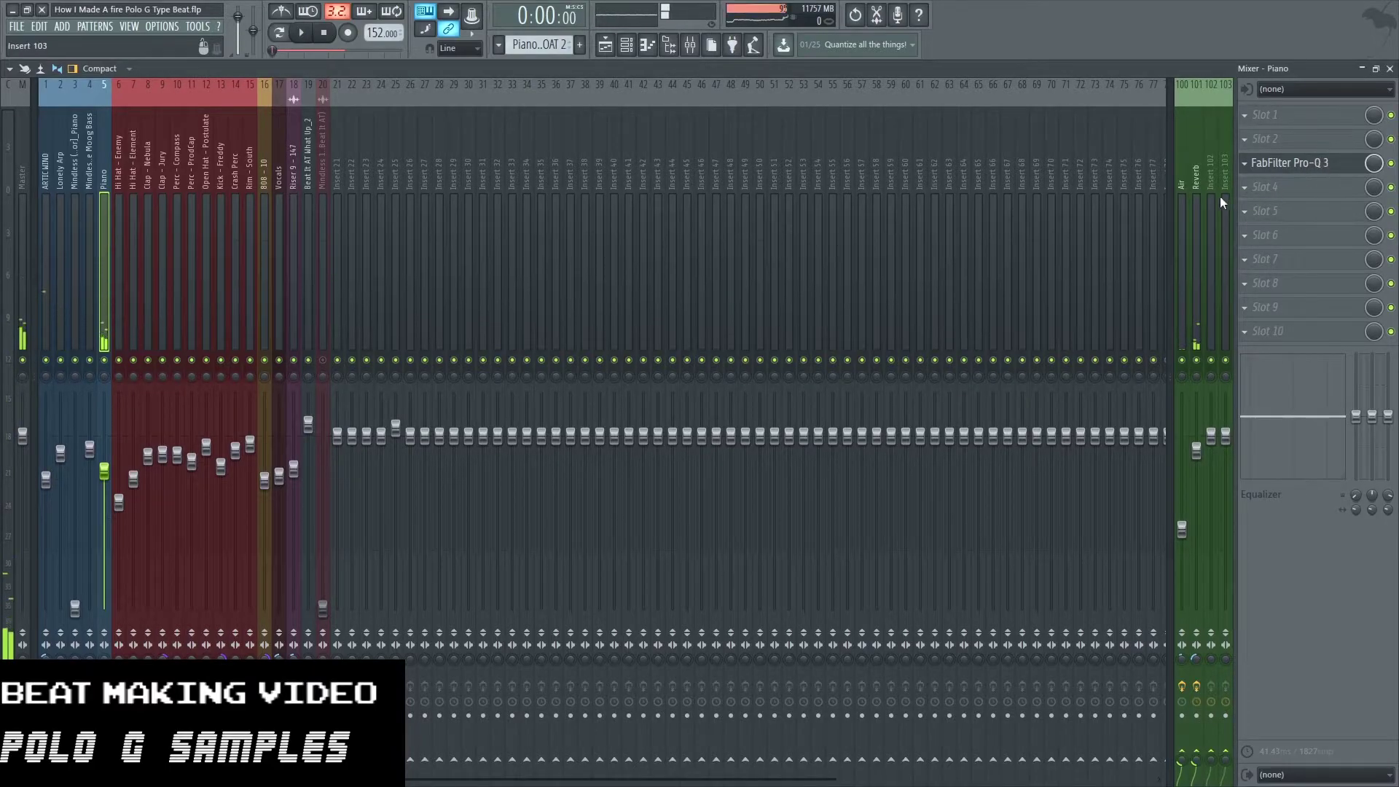
Review the effects on the Reverb, Air and Piano mixer tracks, and close the mixer
left_click(1197, 203)
left_click(1184, 212)
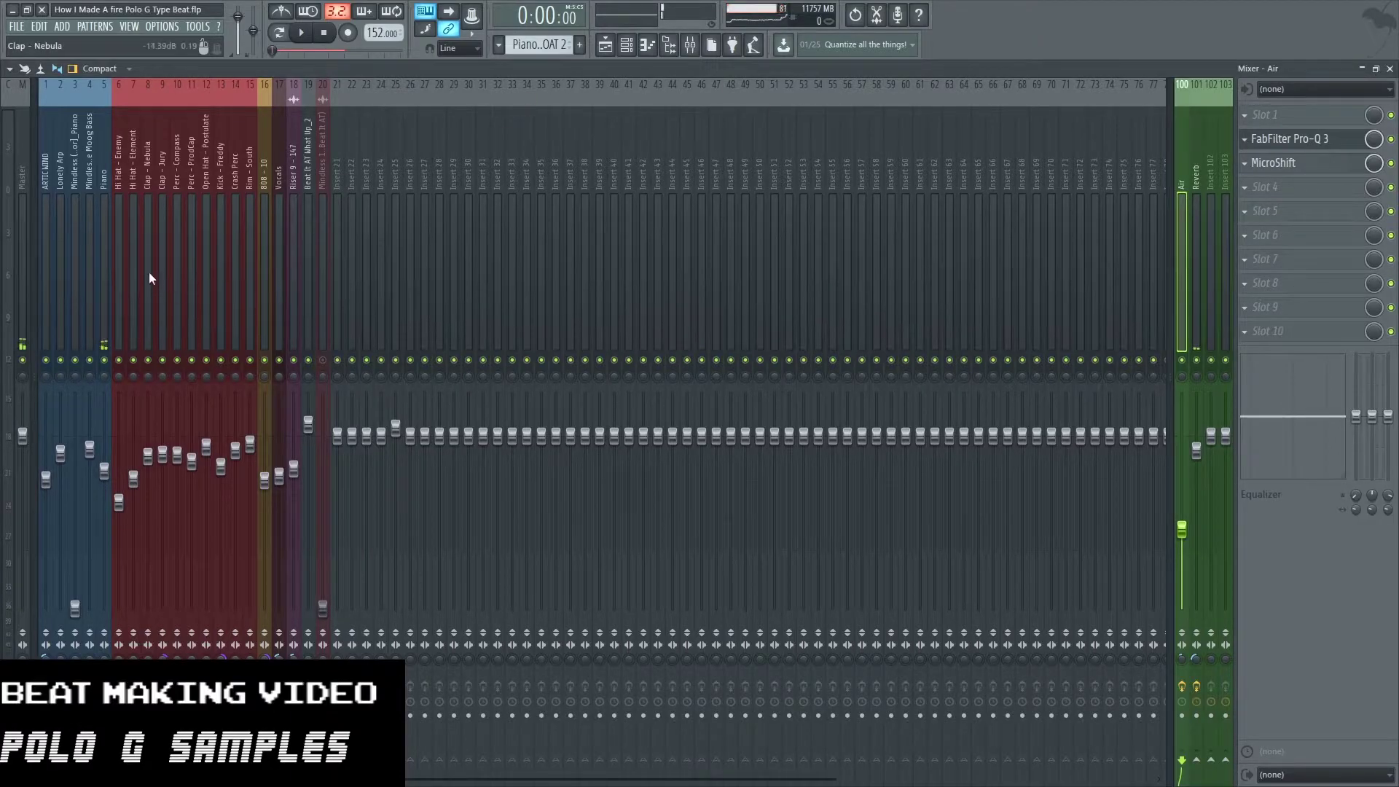
left_click(108, 271)
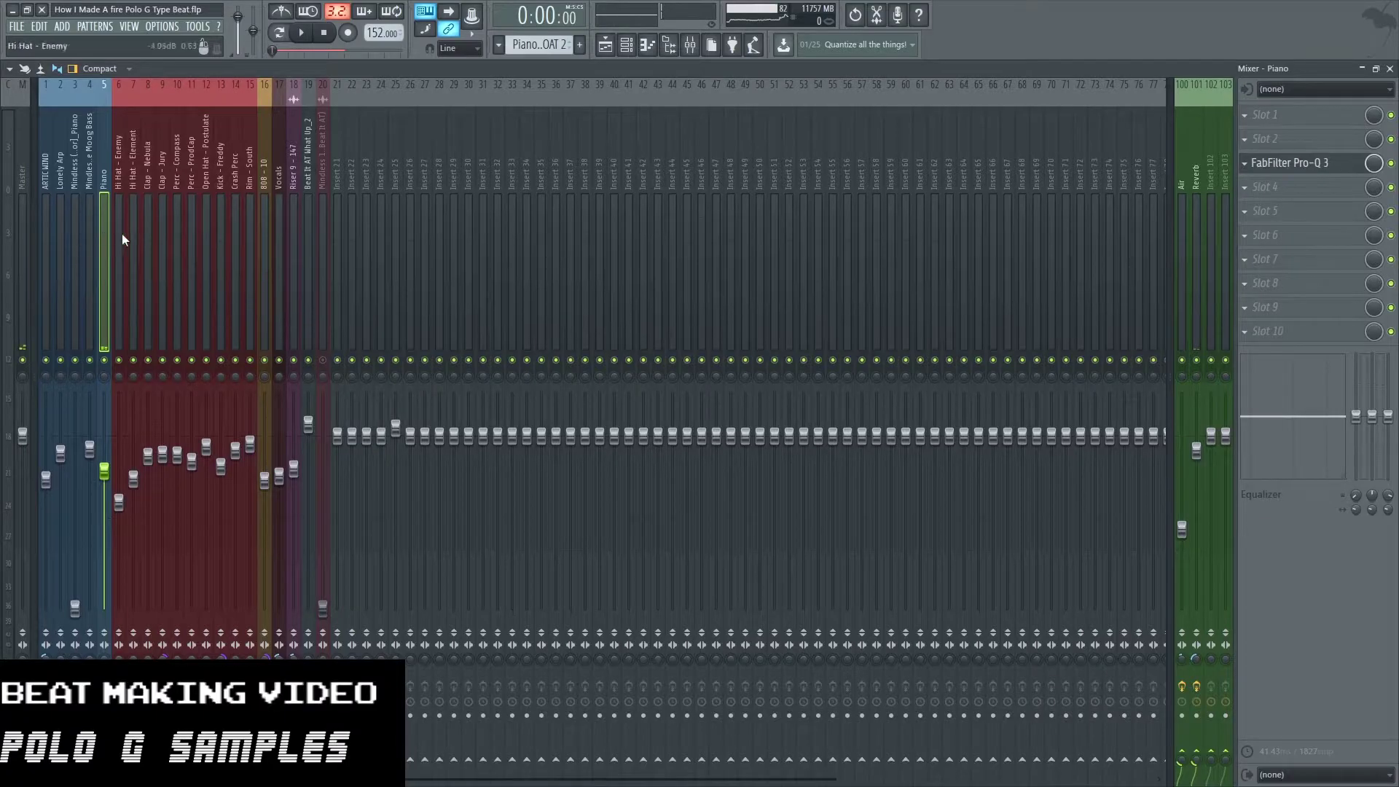
left_click(1197, 459)
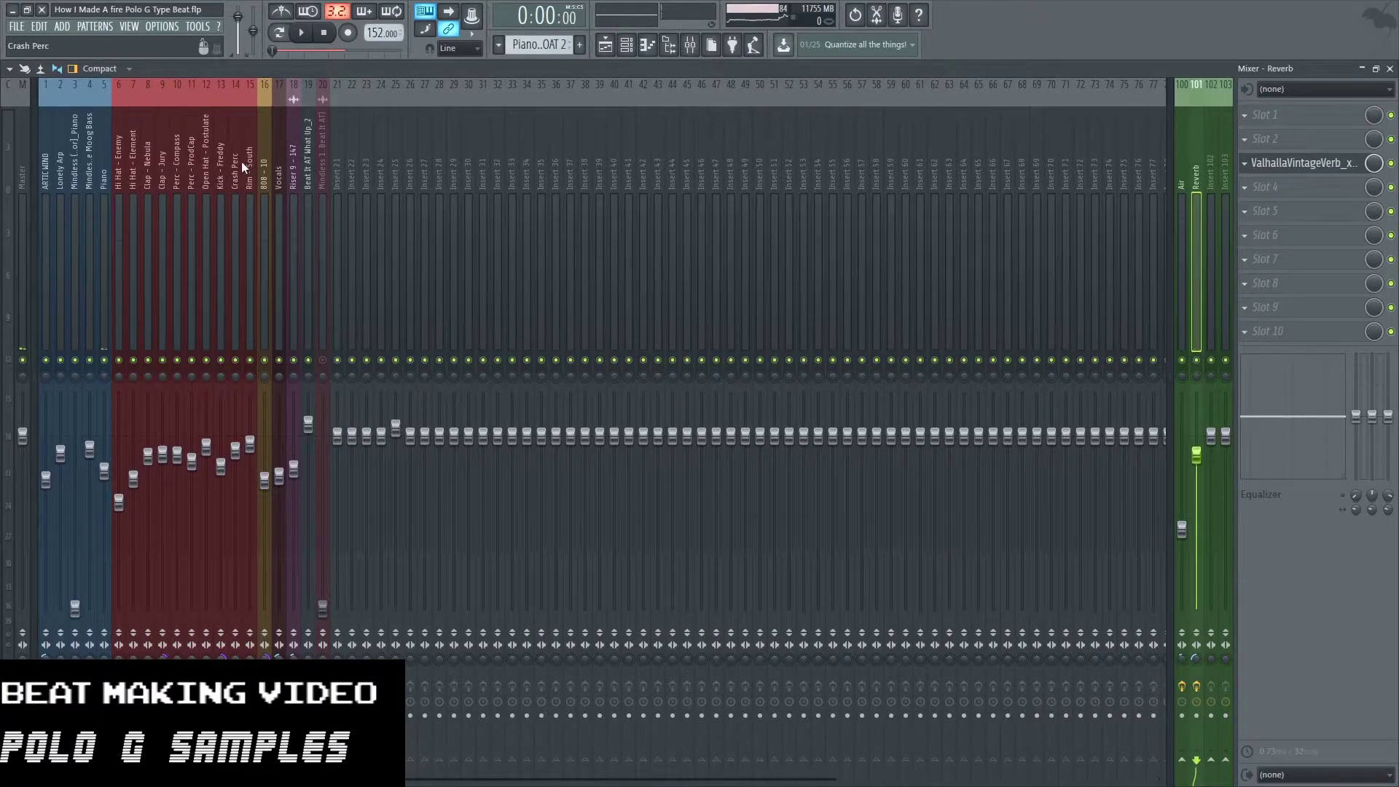
scroll(16, 186, "right", 2)
scroll(16, 186, "left", 2)
left_click(1389, 68)
Unmute Track 6 with the Sine Moog Bass clips, play from bar 9, and stop playback
scroll(597, 526, "down", 12)
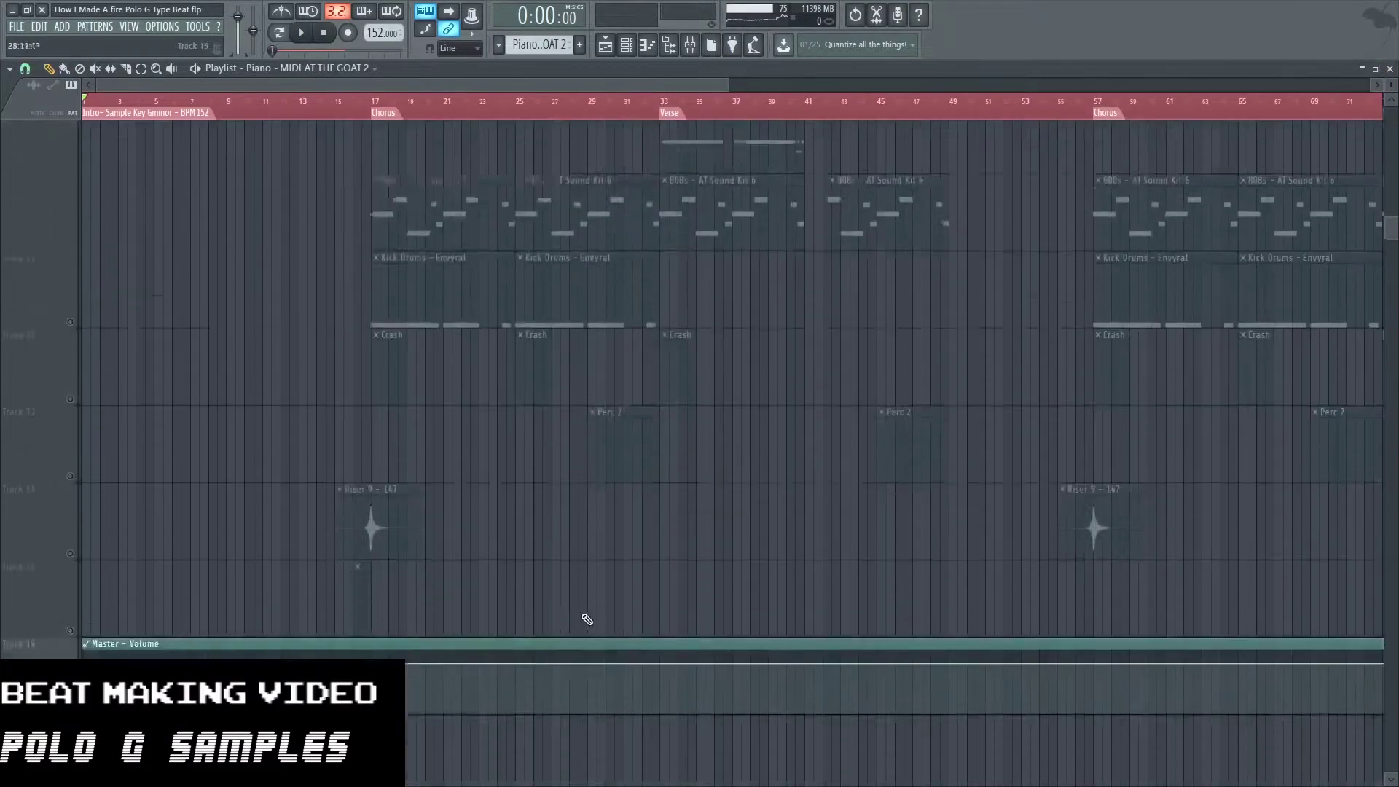
scroll(466, 546, "down", 2)
scroll(408, 496, "up", 1)
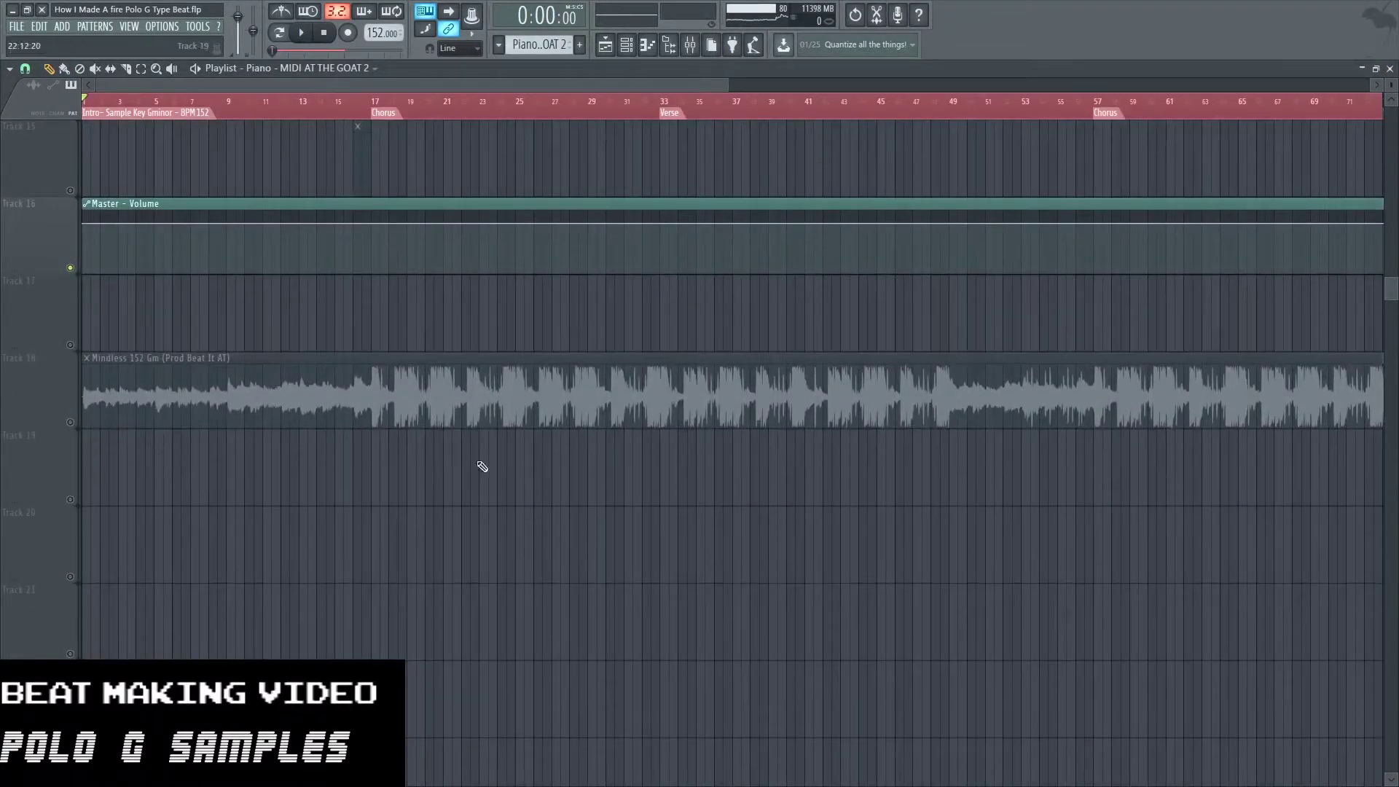
scroll(456, 473, "up", 4)
scroll(444, 554, "up", 10)
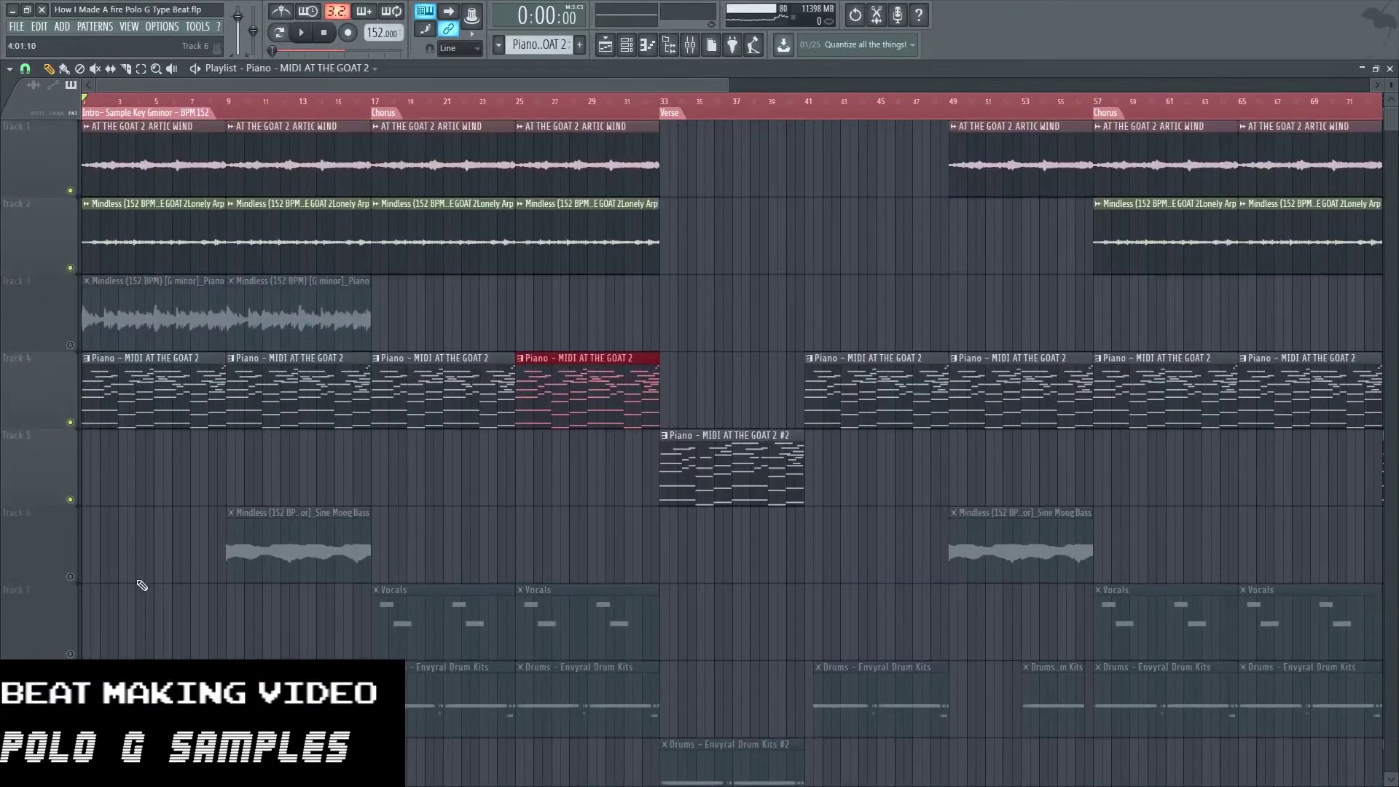
left_click(70, 577)
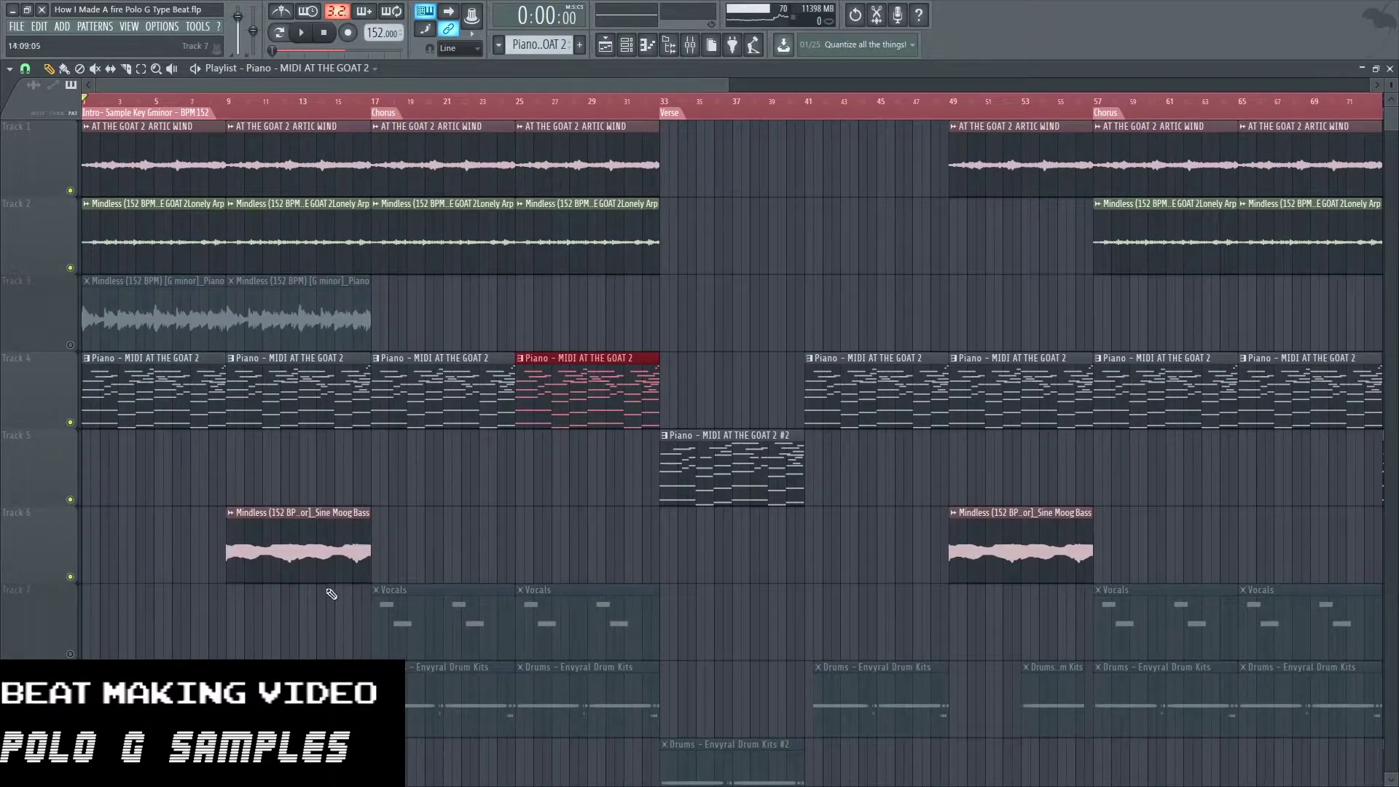
left_click(227, 102)
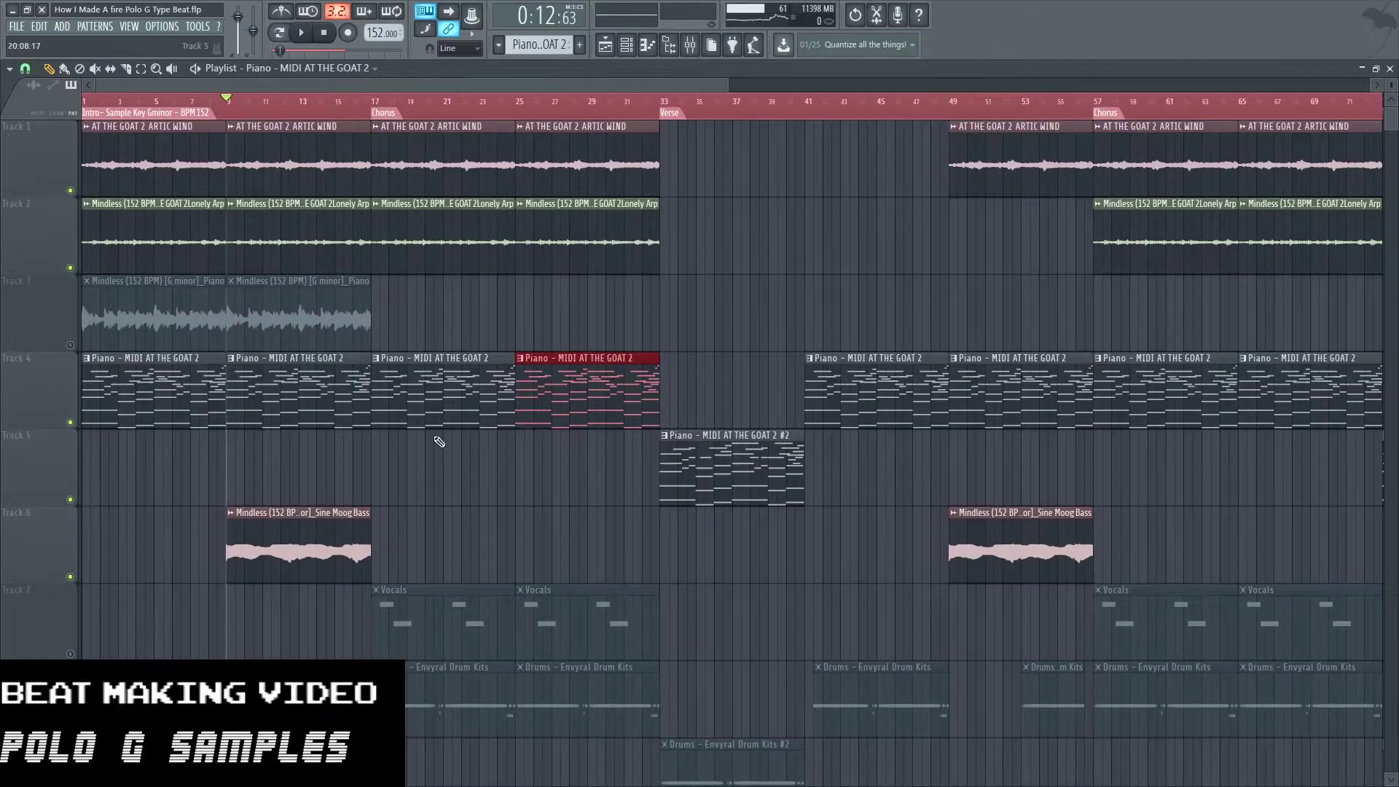
key("space")
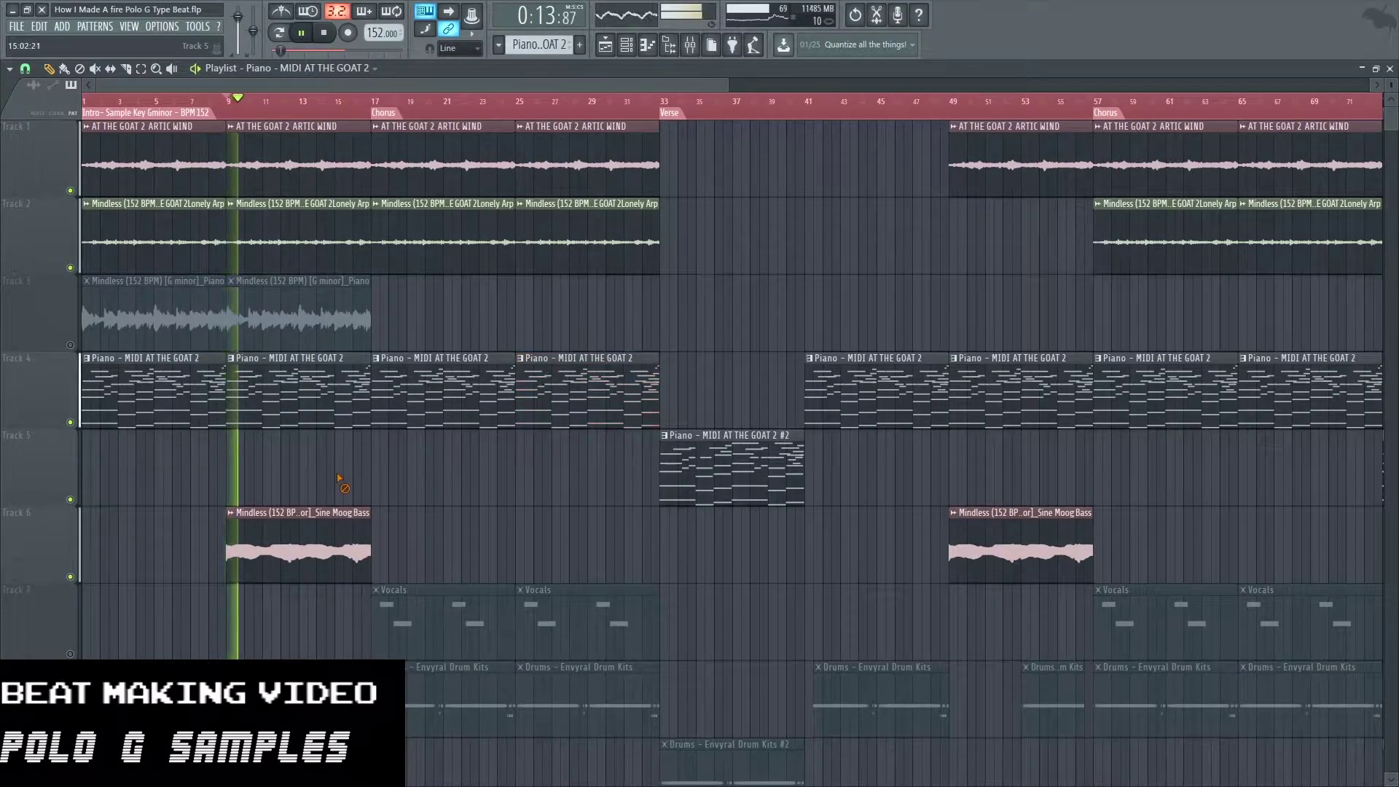
key("space")
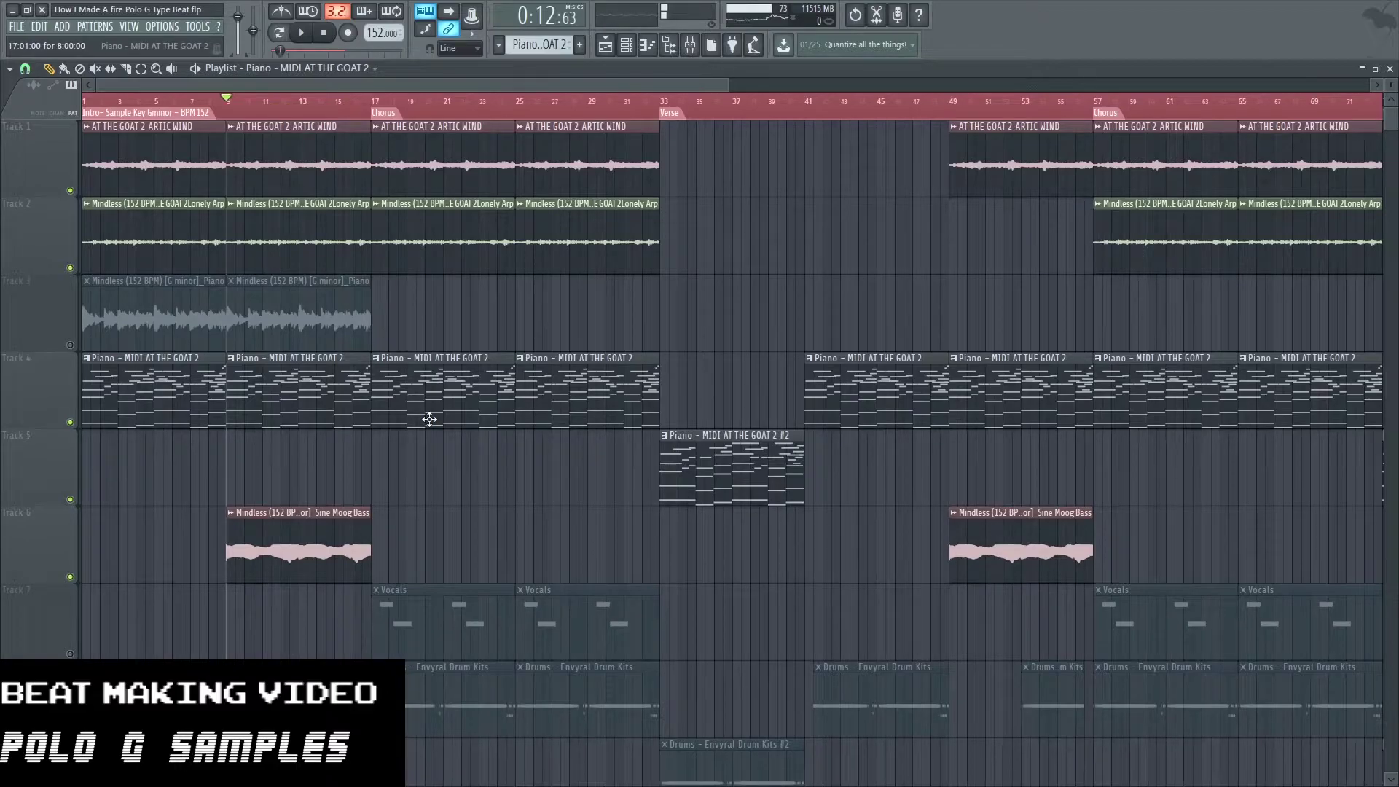
Unmute Track 7 with the Vocals clips, play the layers from the Chorus at bar 17, and stop playback
left_click(371, 115)
key("space")
key("space")
left_click(70, 654)
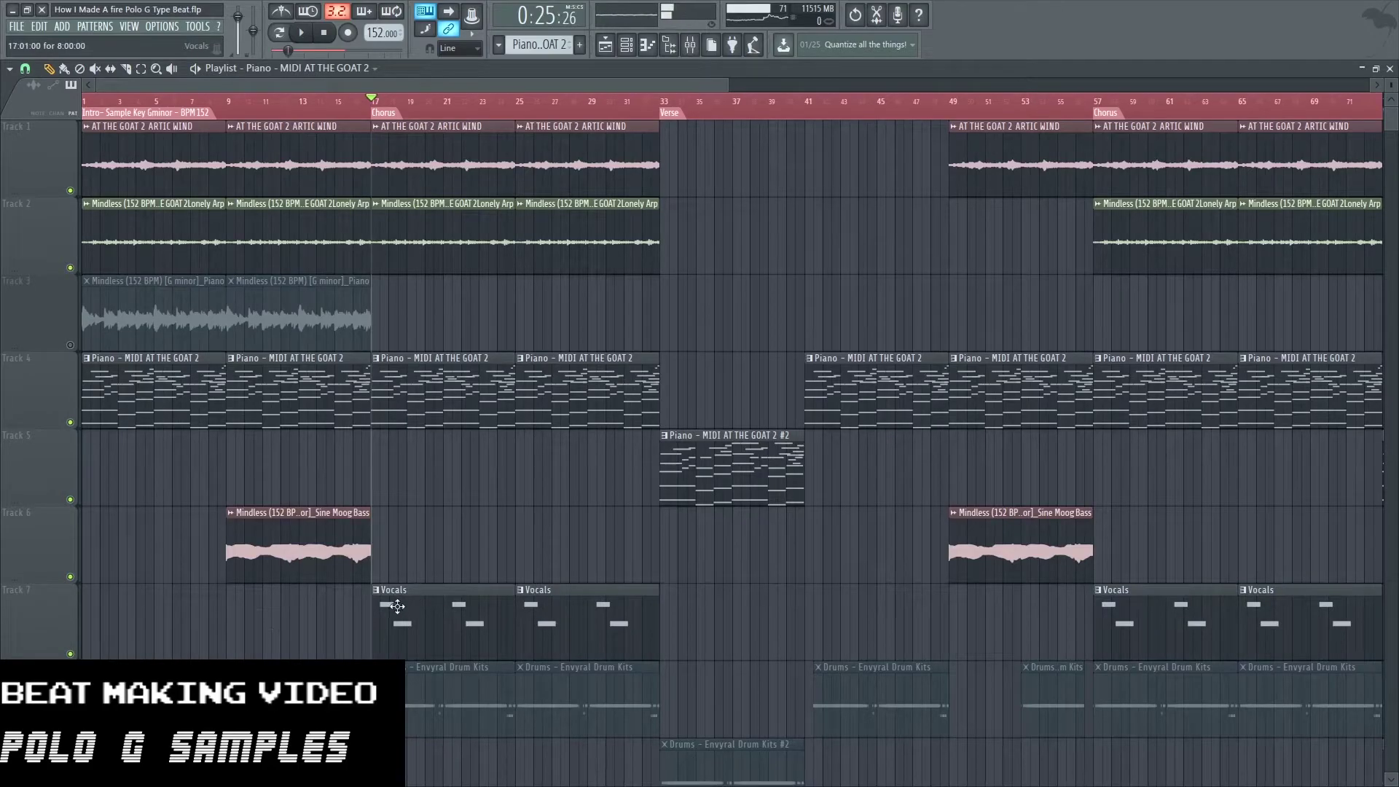
scroll(524, 380, "down", 5)
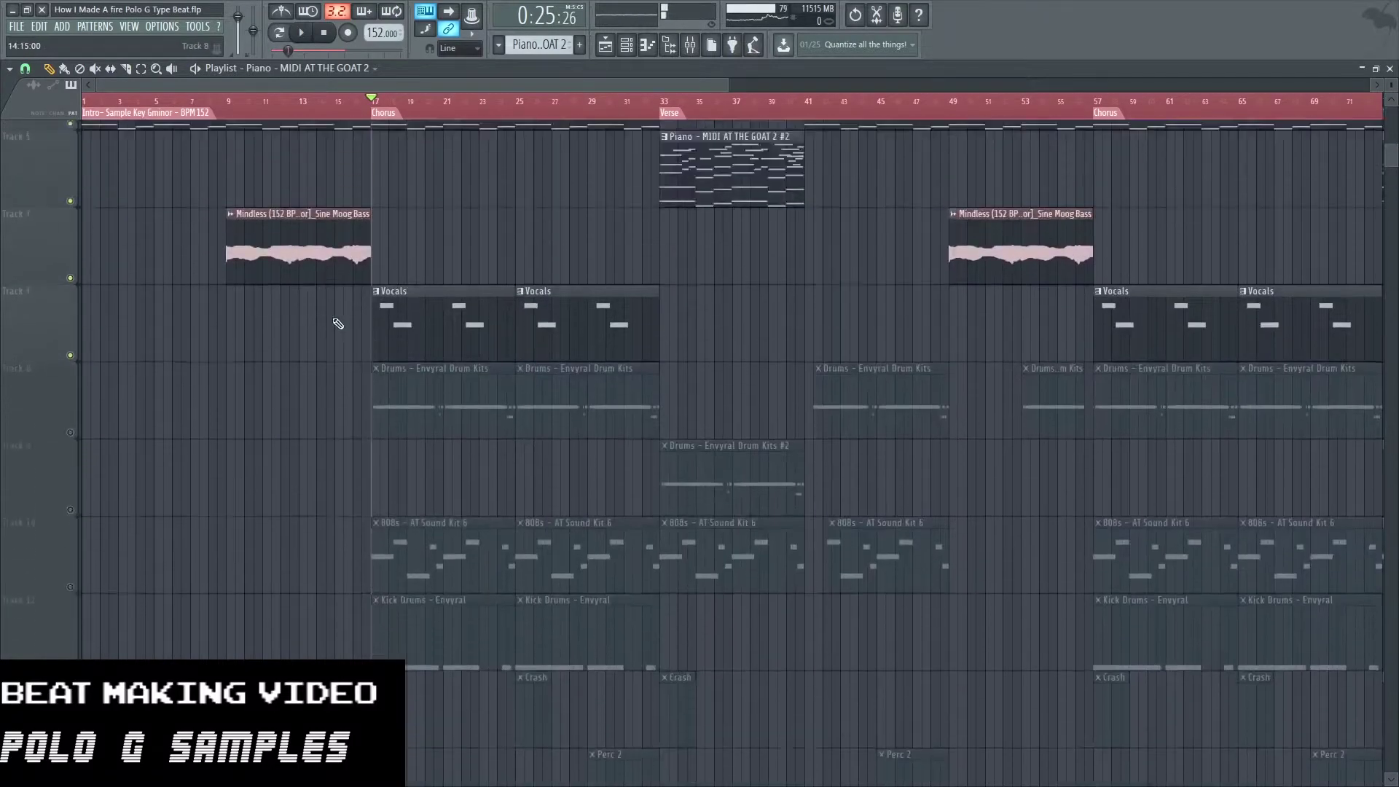
scroll(338, 323, "up", 3)
key("space")
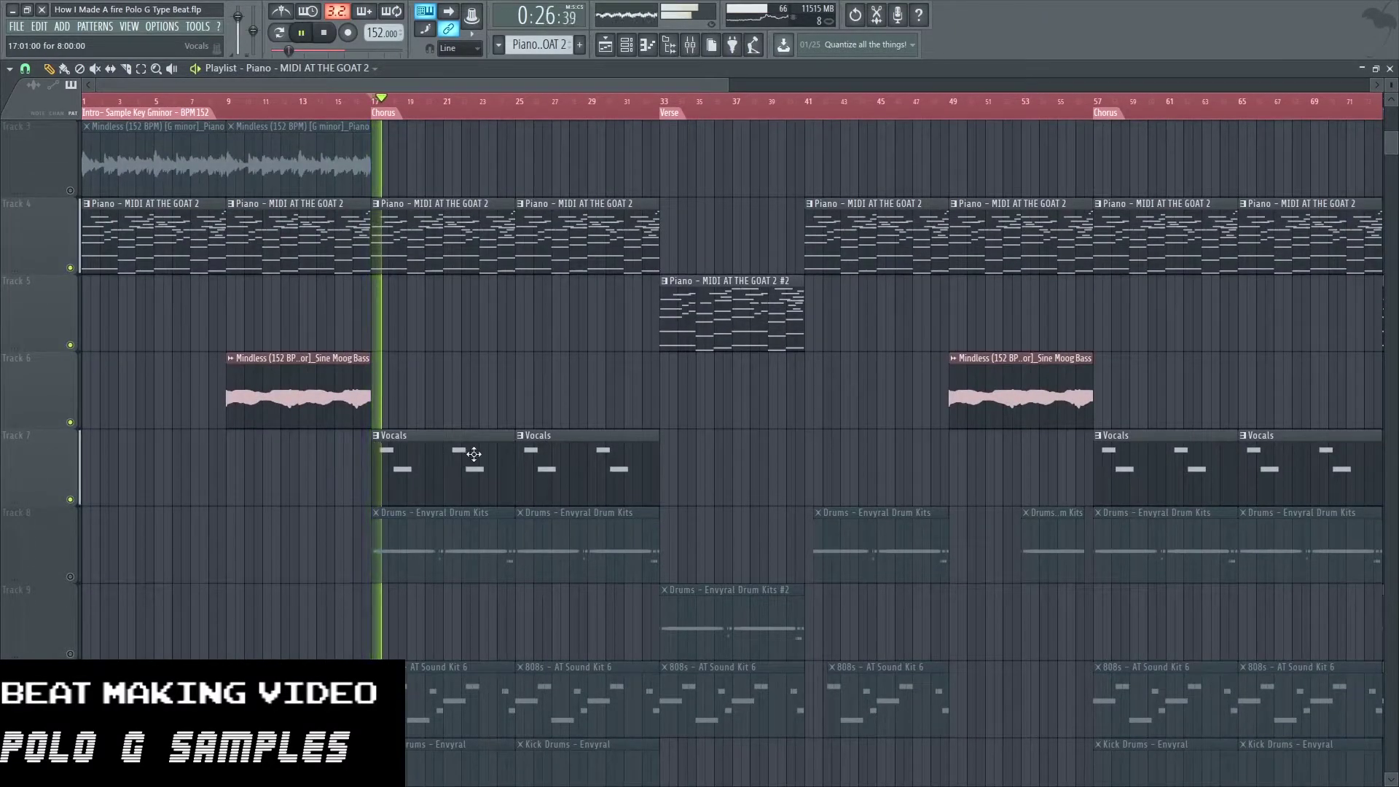
key("space")
Show the Vocals mixer track, audition the chorus with its four effects bypassed, and switch the effects back on
key("F9")
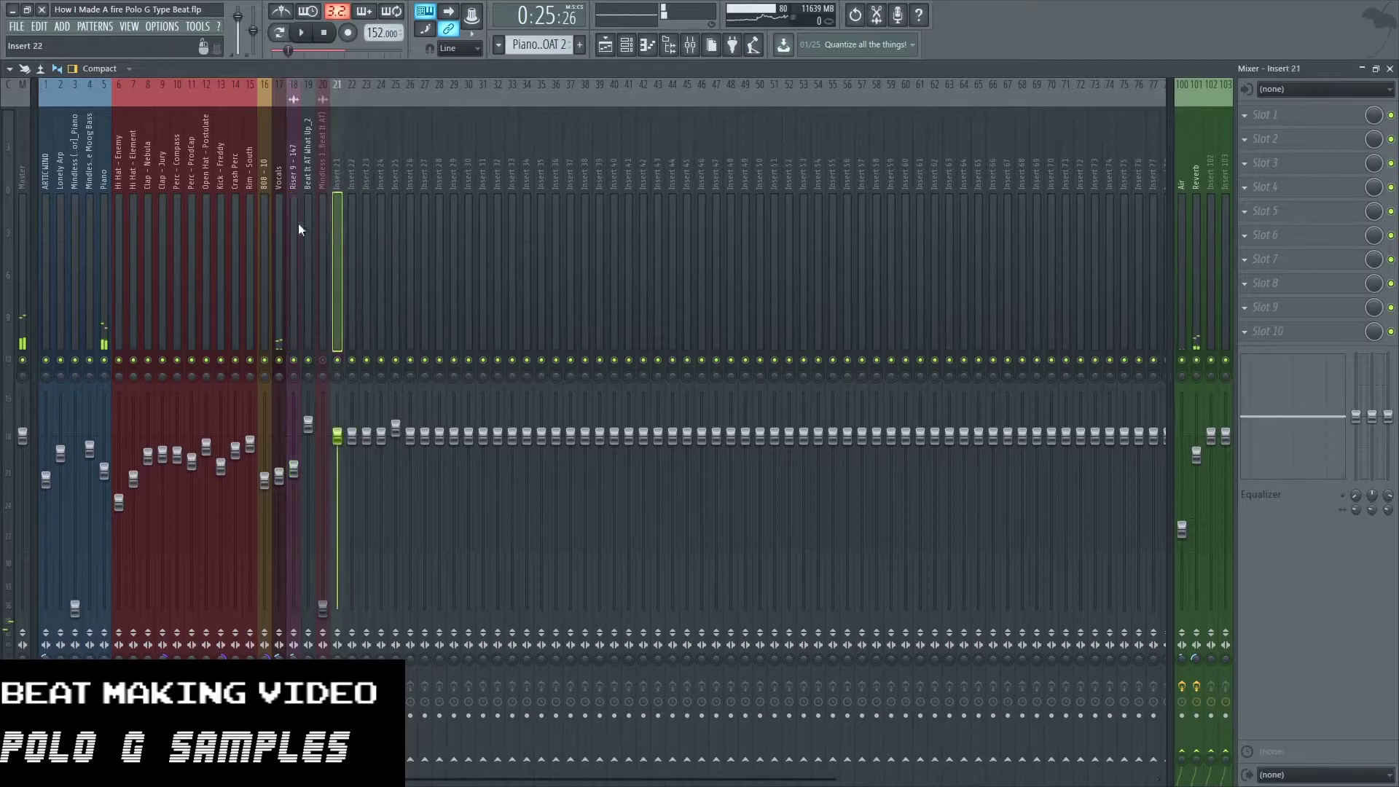
left_click(277, 222)
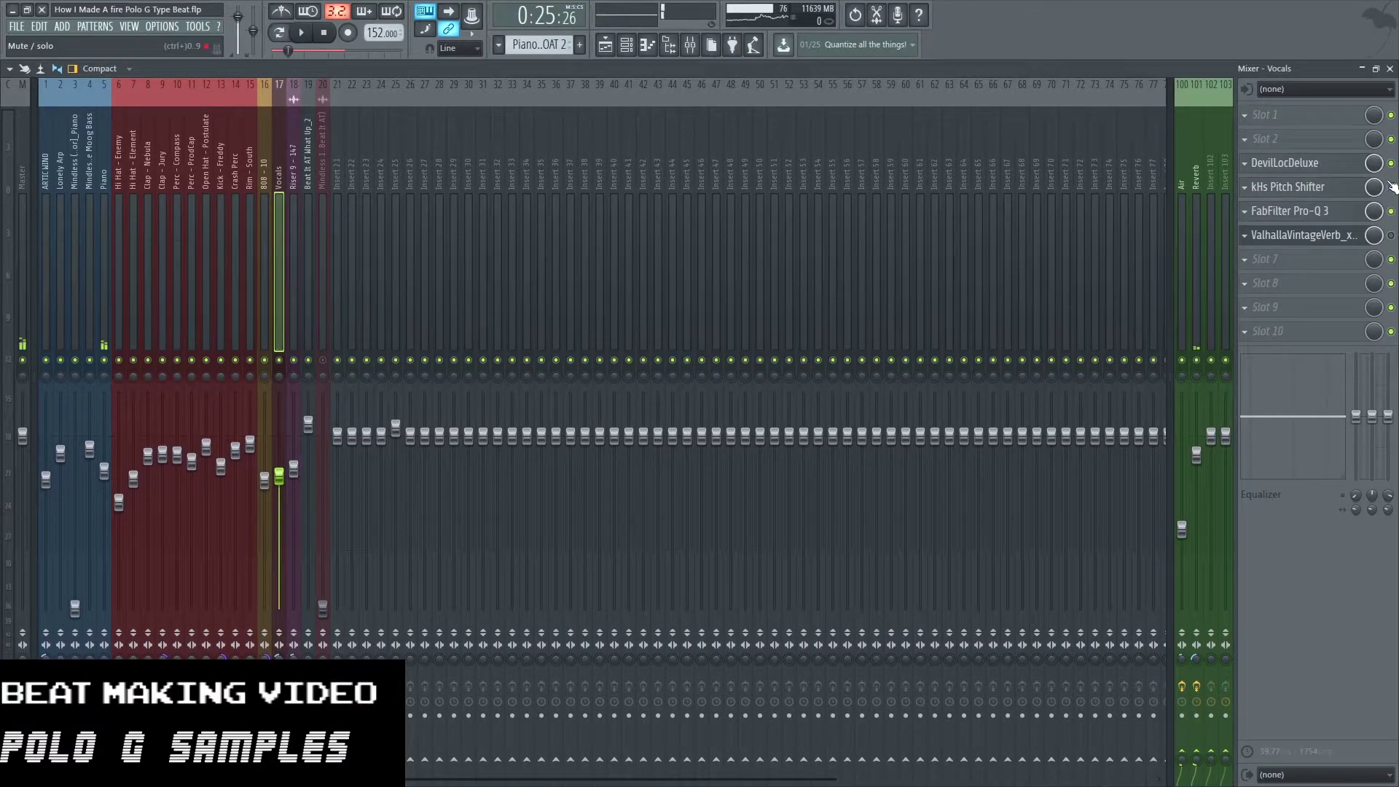
key("space")
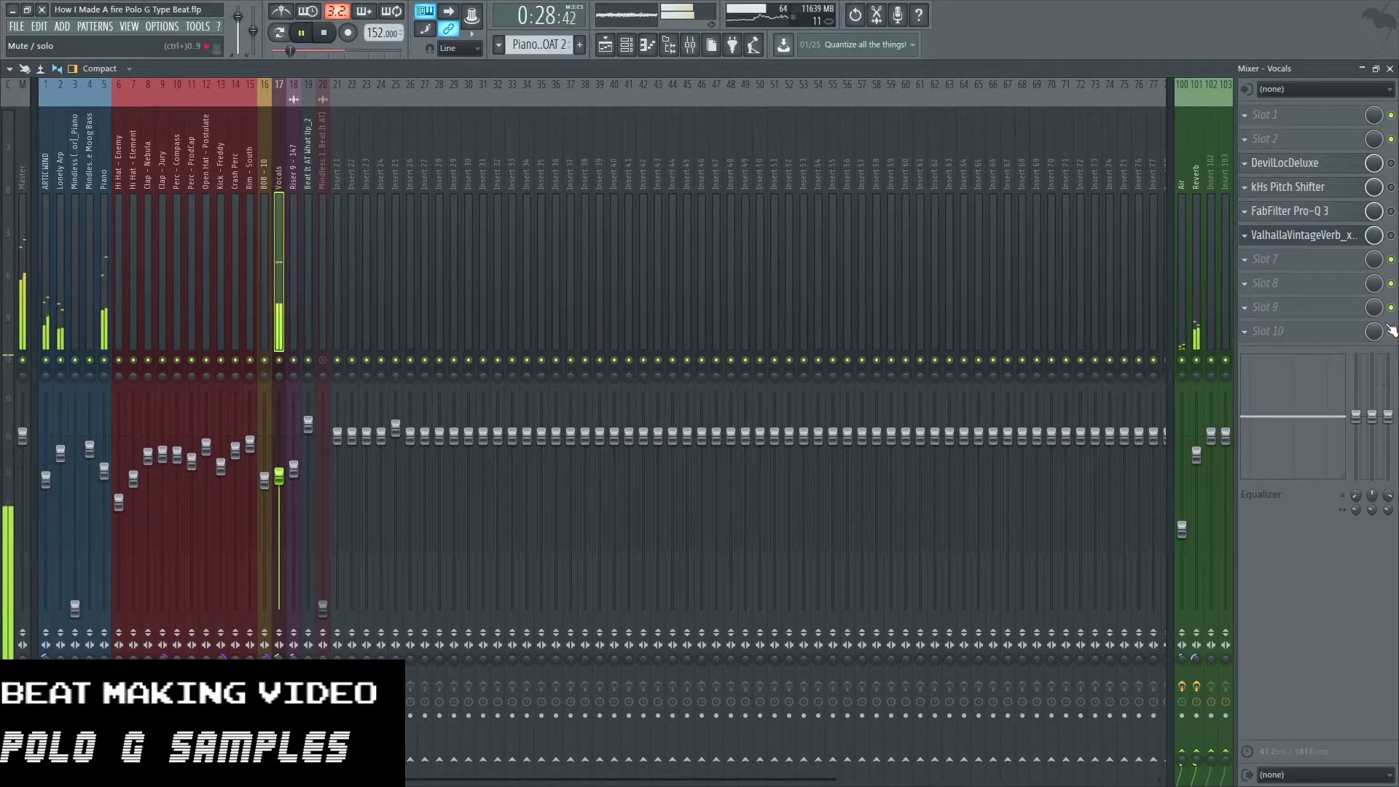
key("space")
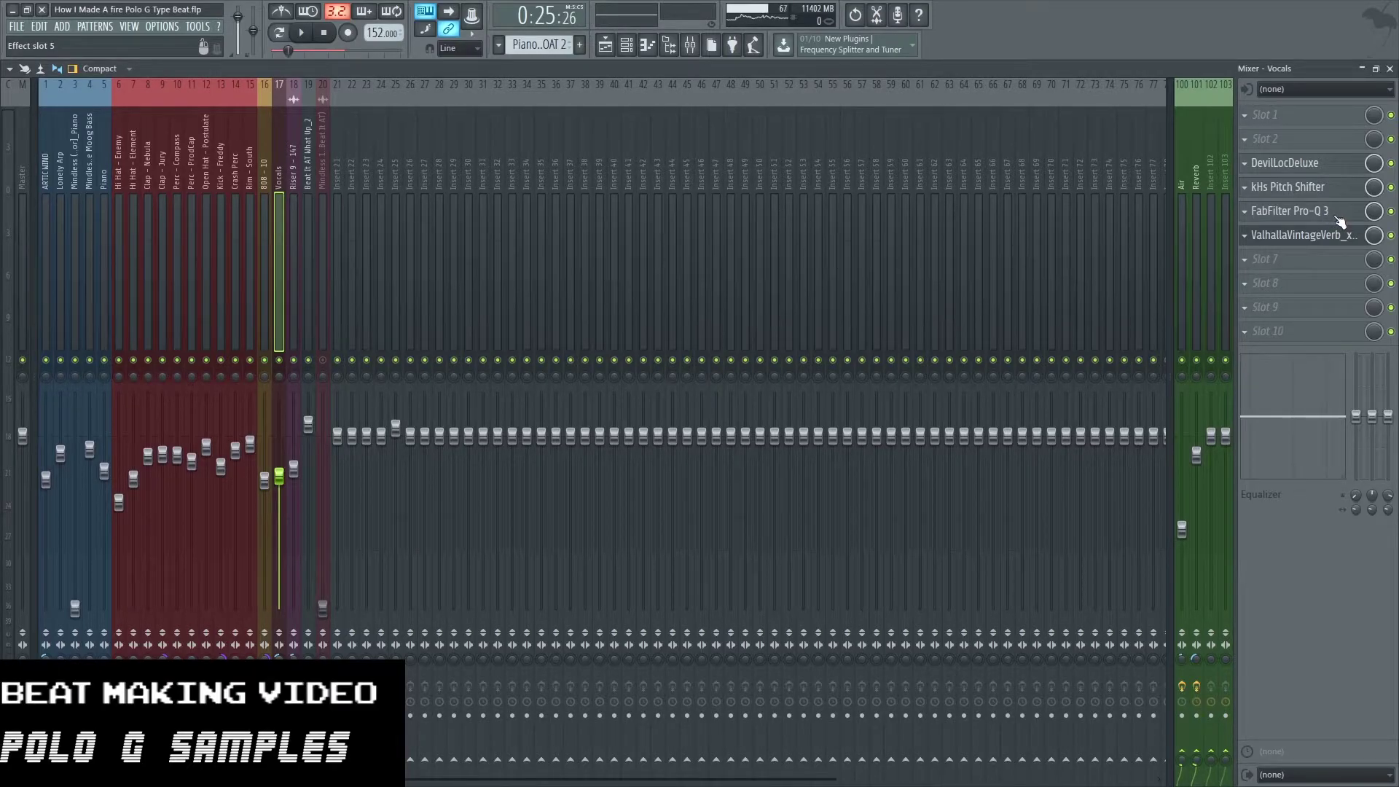
Review the Vocals effects DevilLocDeluxe, kHs Pitch Shifter, FabFilter Pro-Q 3 and ValhallaVintageVerb, and close the mixer and plugin windows
left_click(1320, 164)
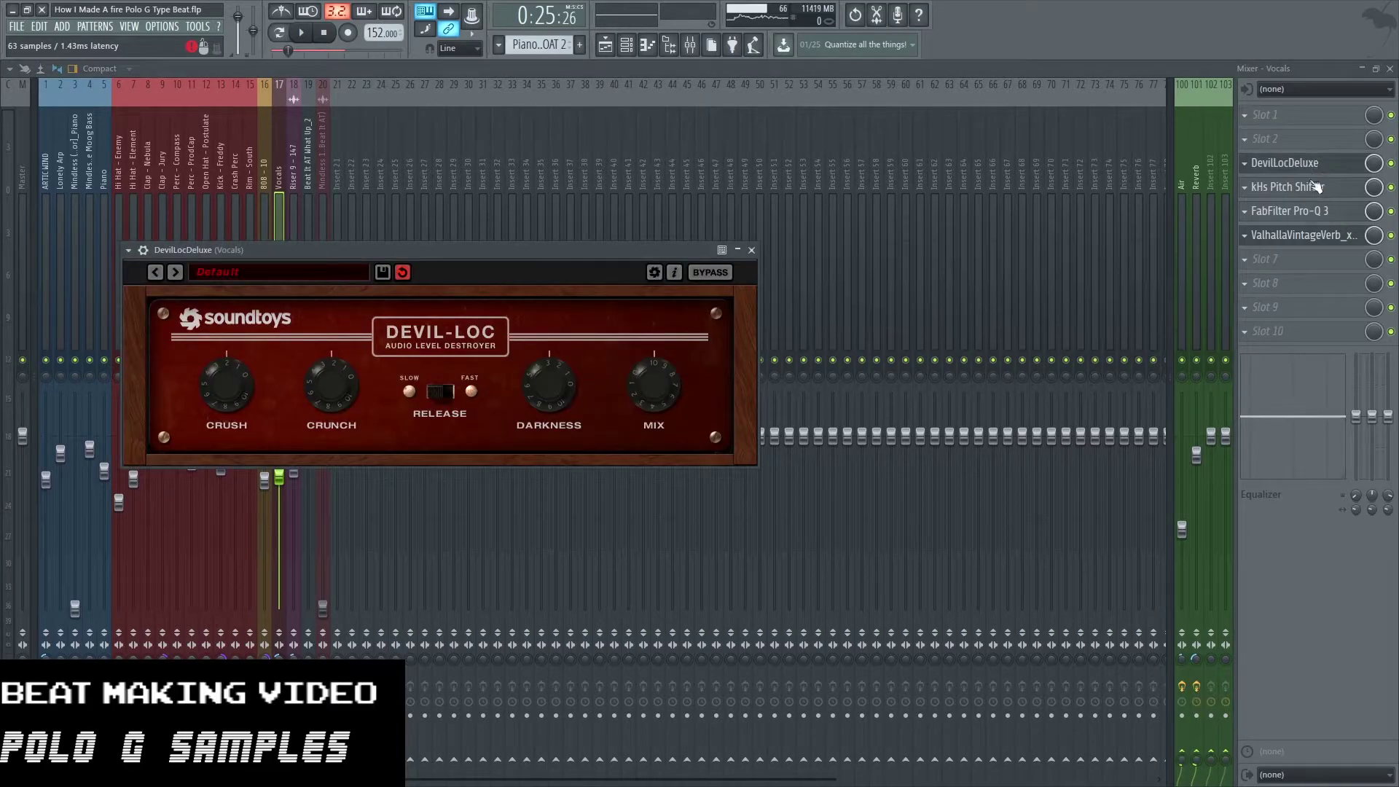
left_click(1316, 187)
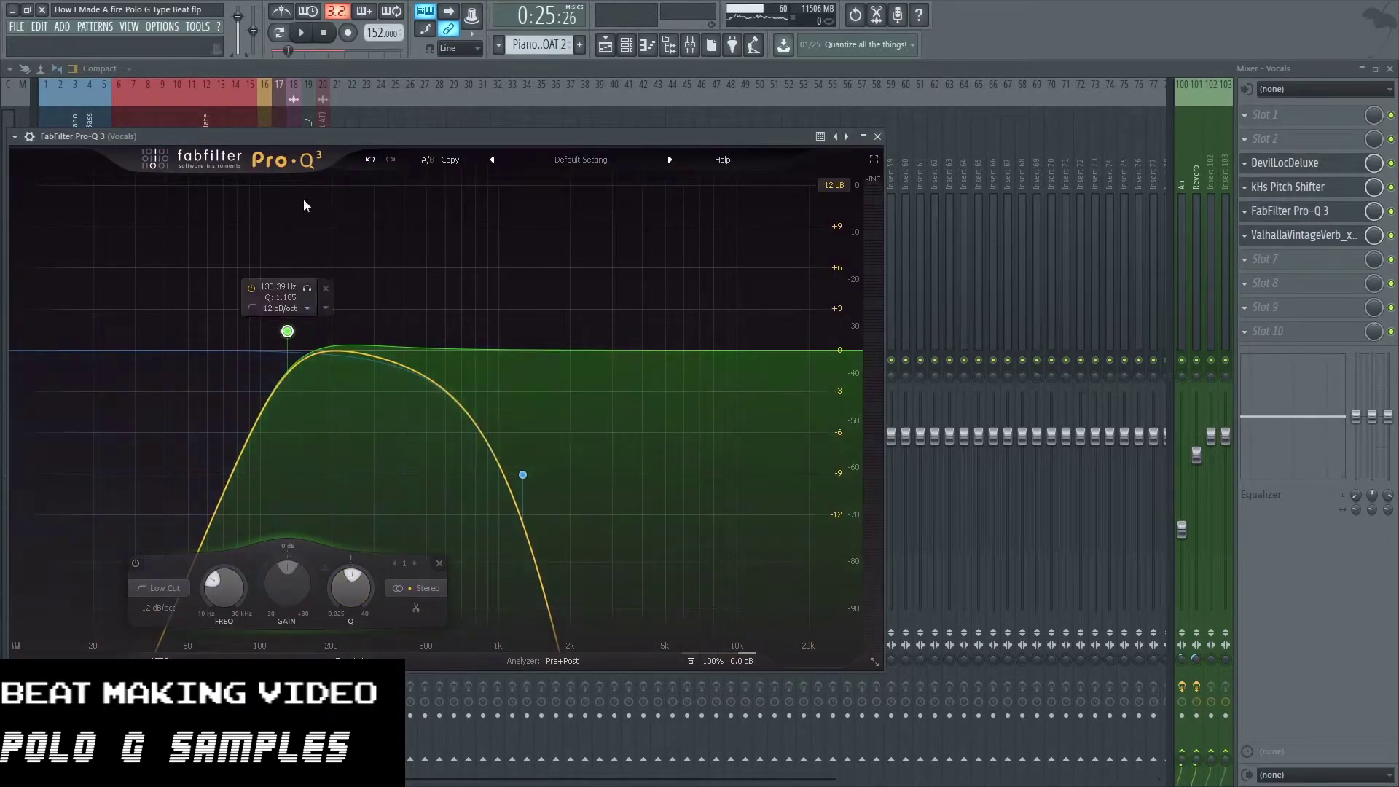
left_click(1288, 238)
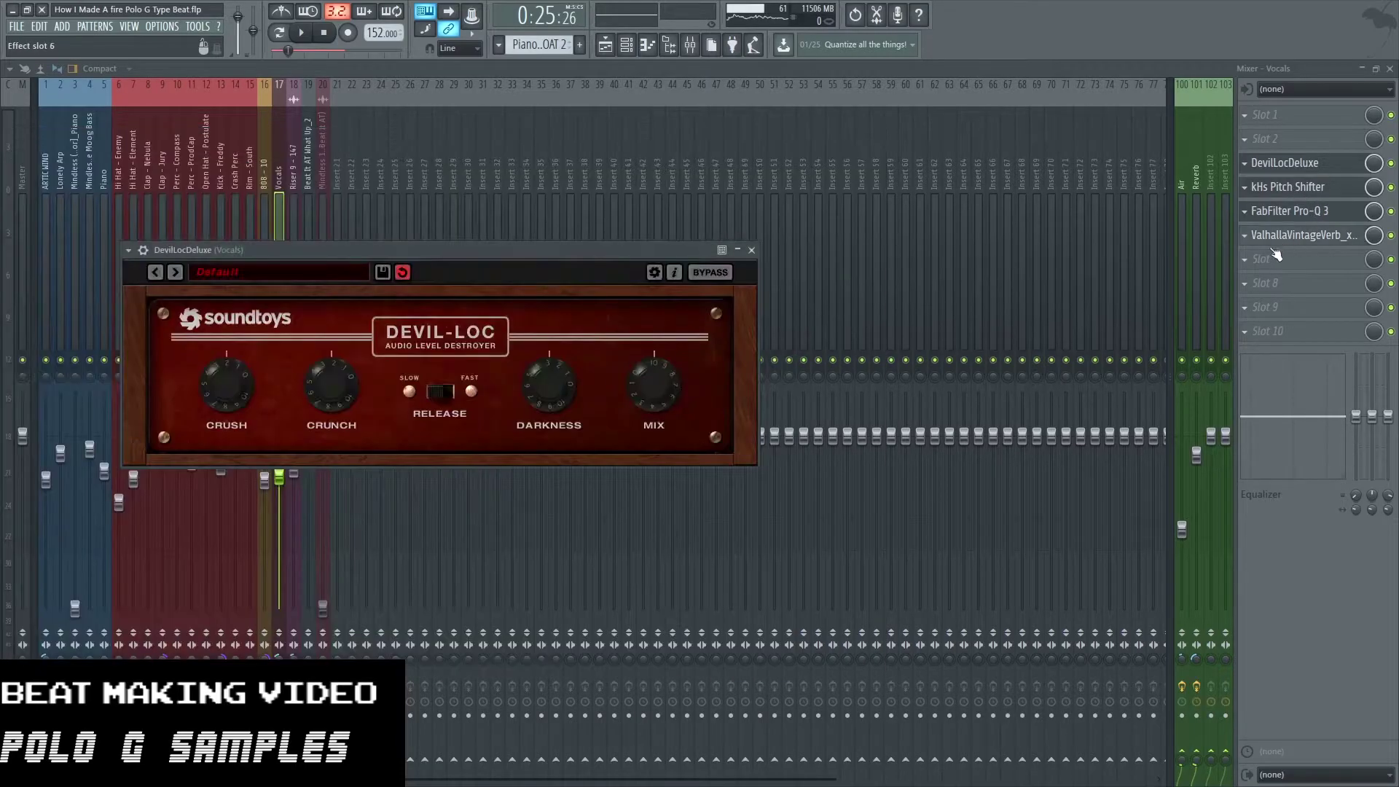
left_click(1278, 250)
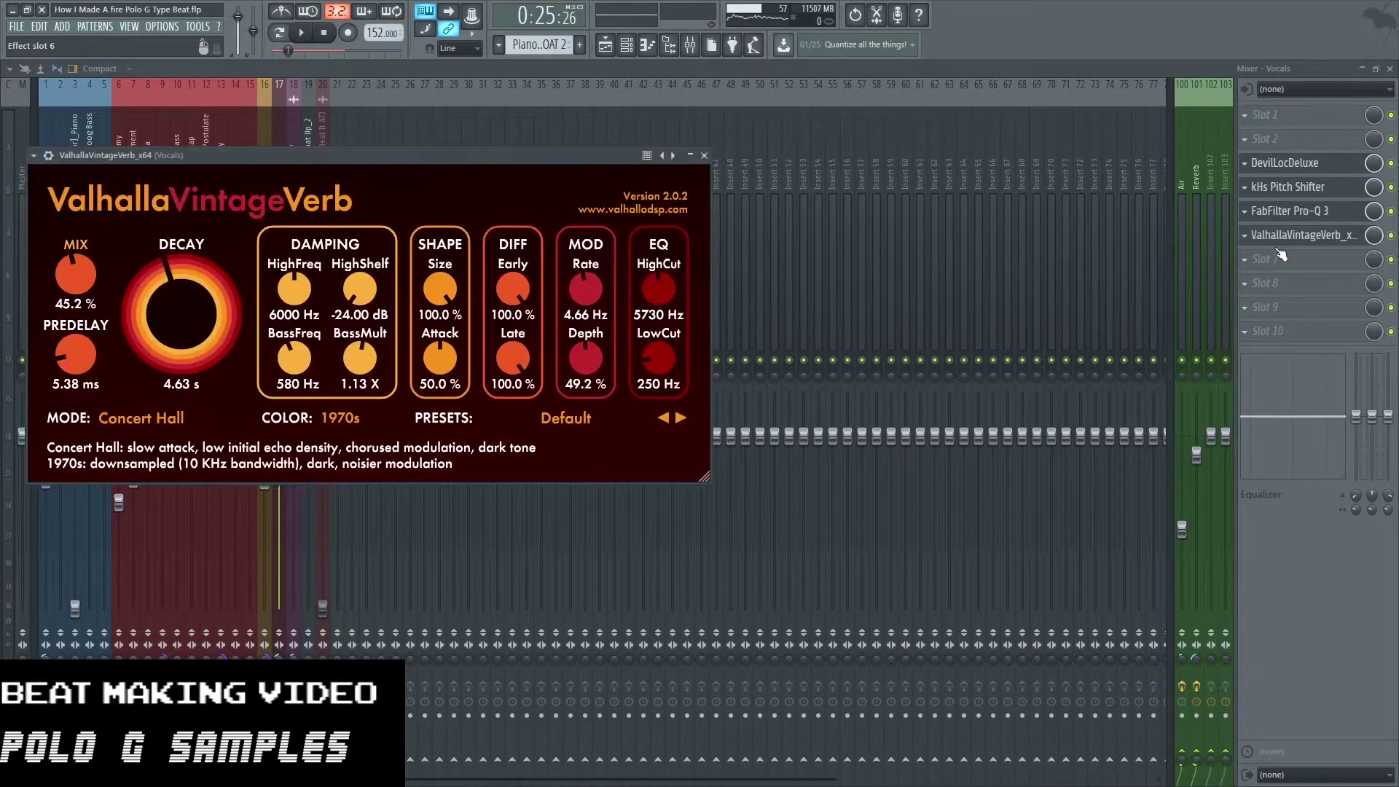
left_click(1389, 69)
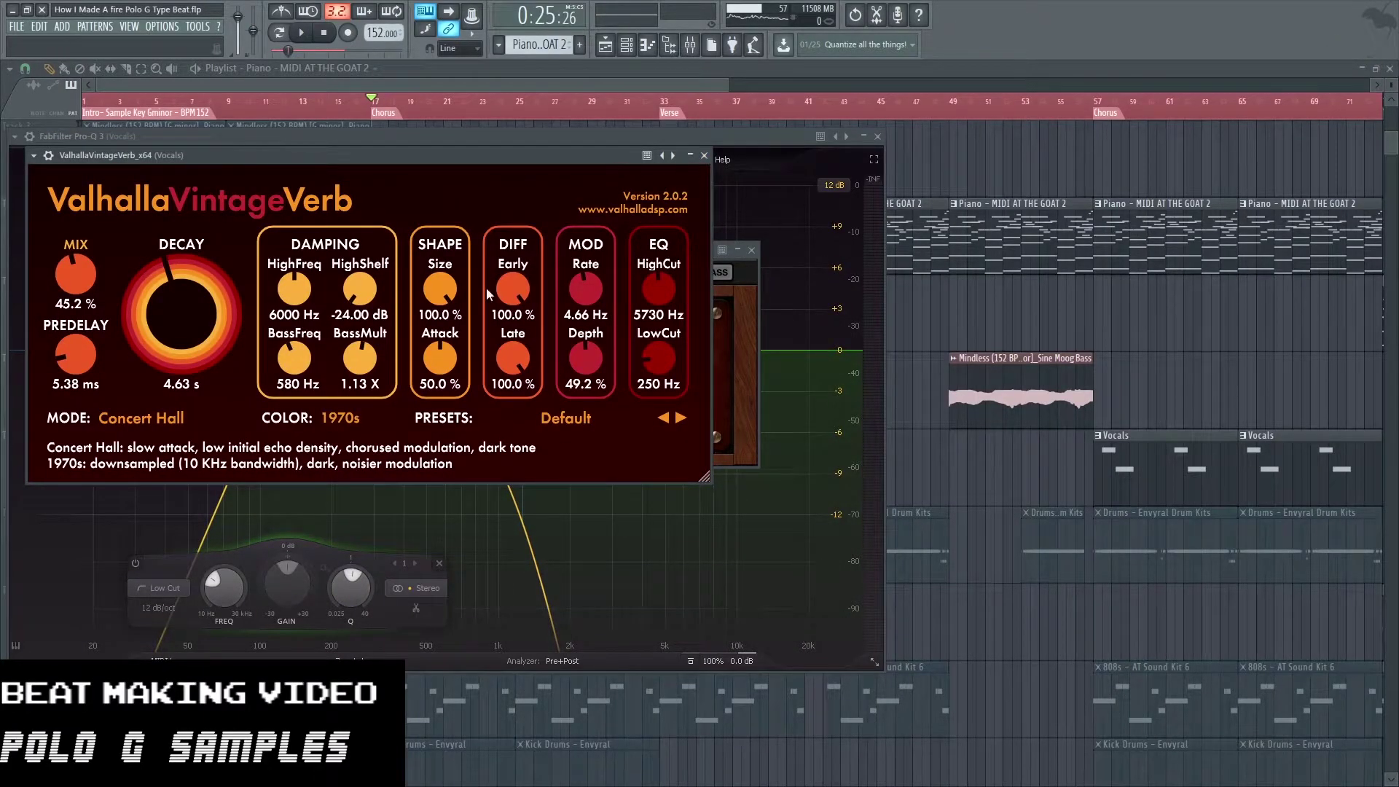
left_click(704, 156)
left_click(693, 85)
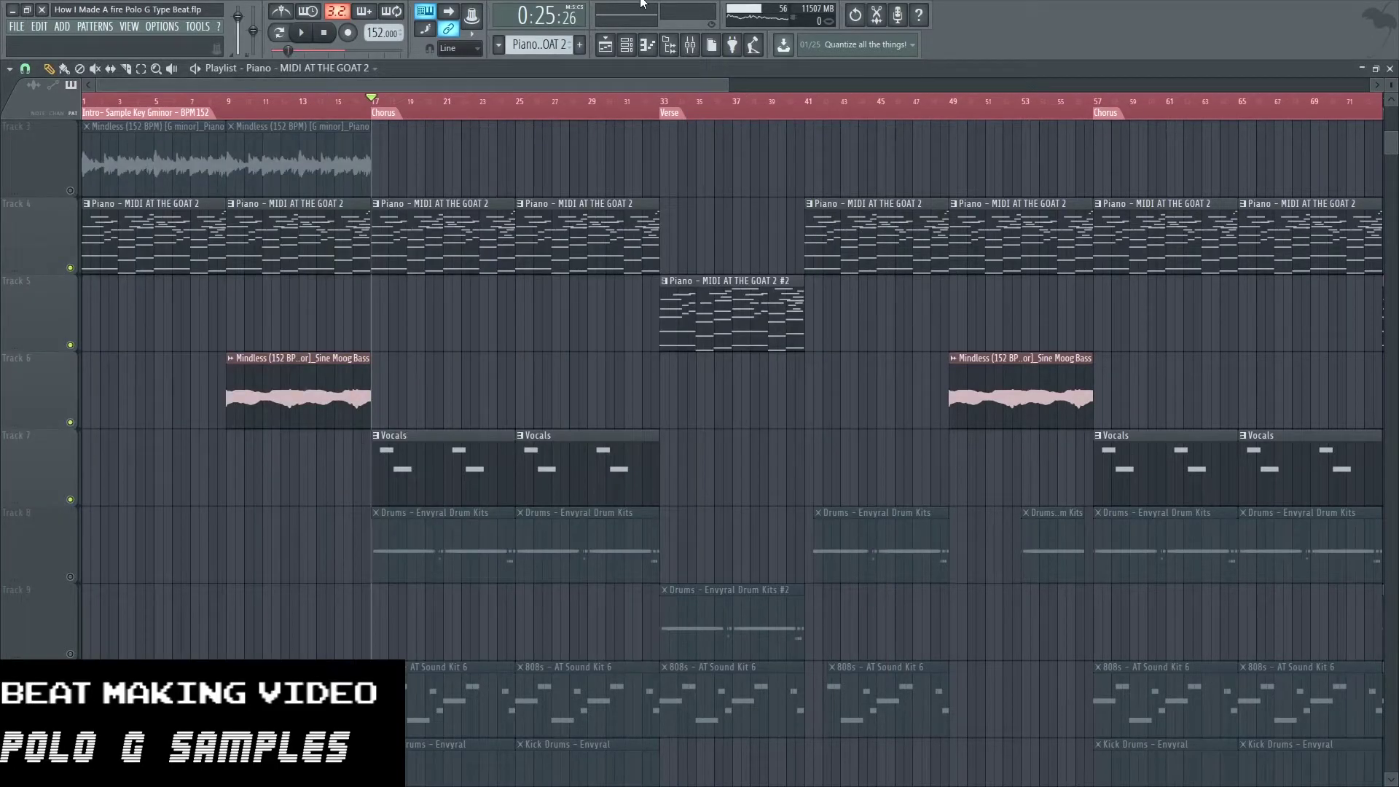
Audition the chorus once more with the Vocals effects toggled off and back on, stop playback and minimise the mixer
key("space")
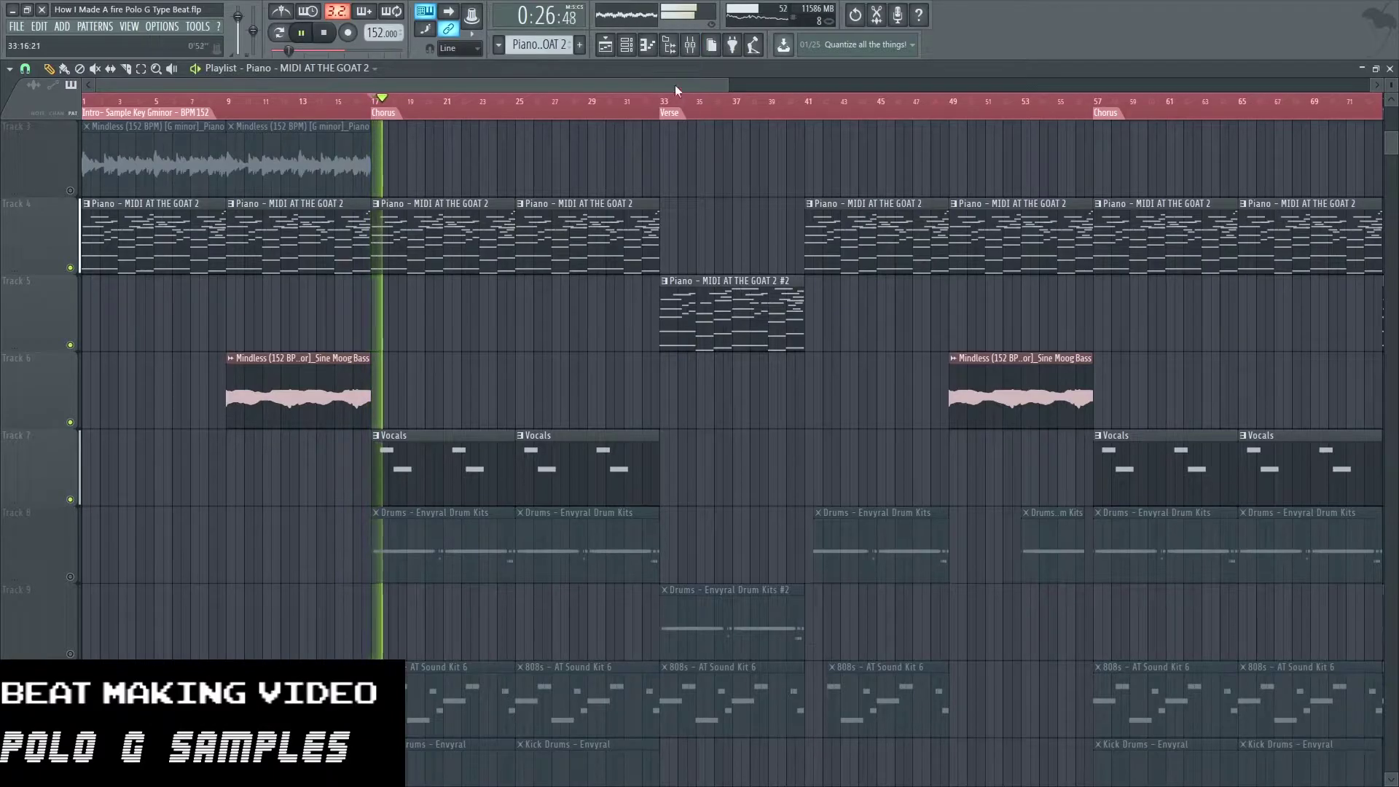
left_click(692, 52)
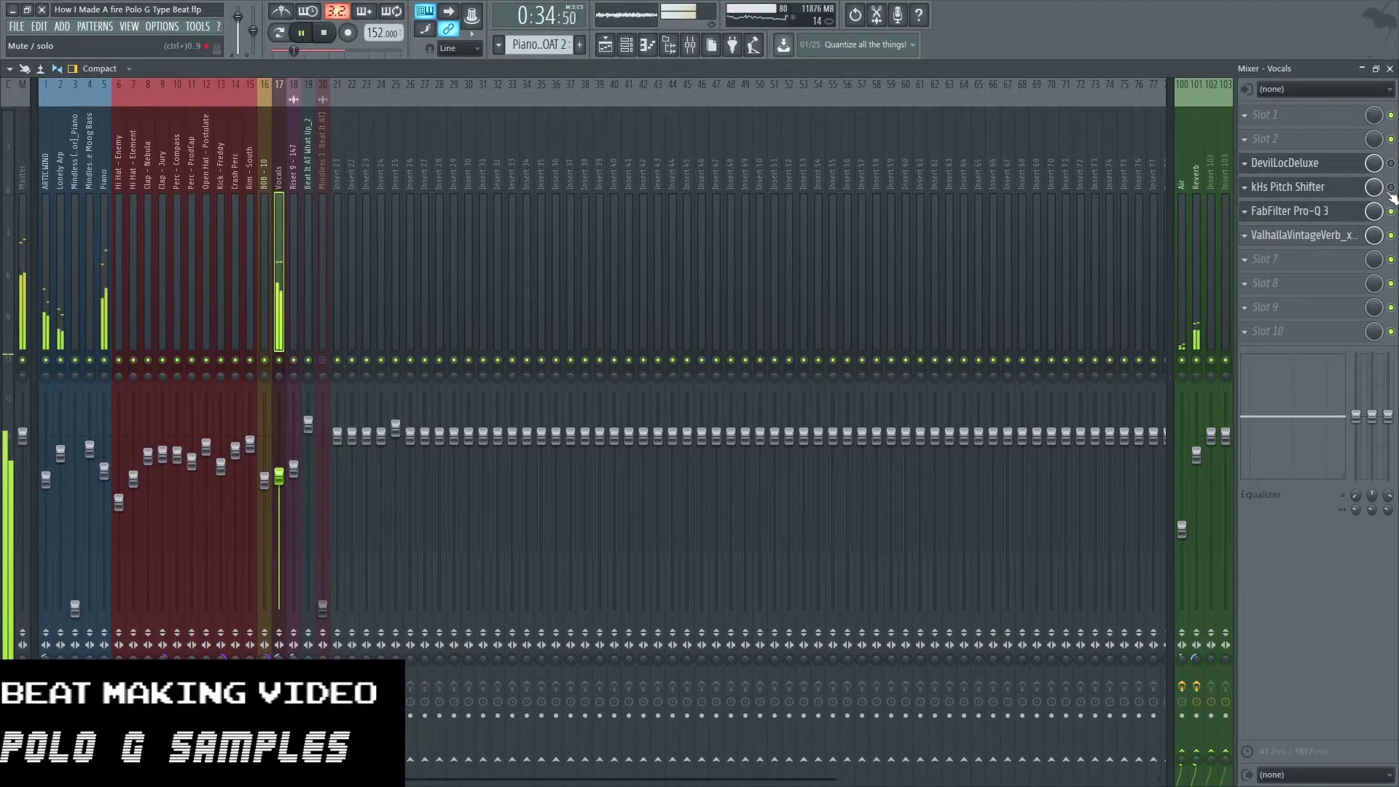
key("space")
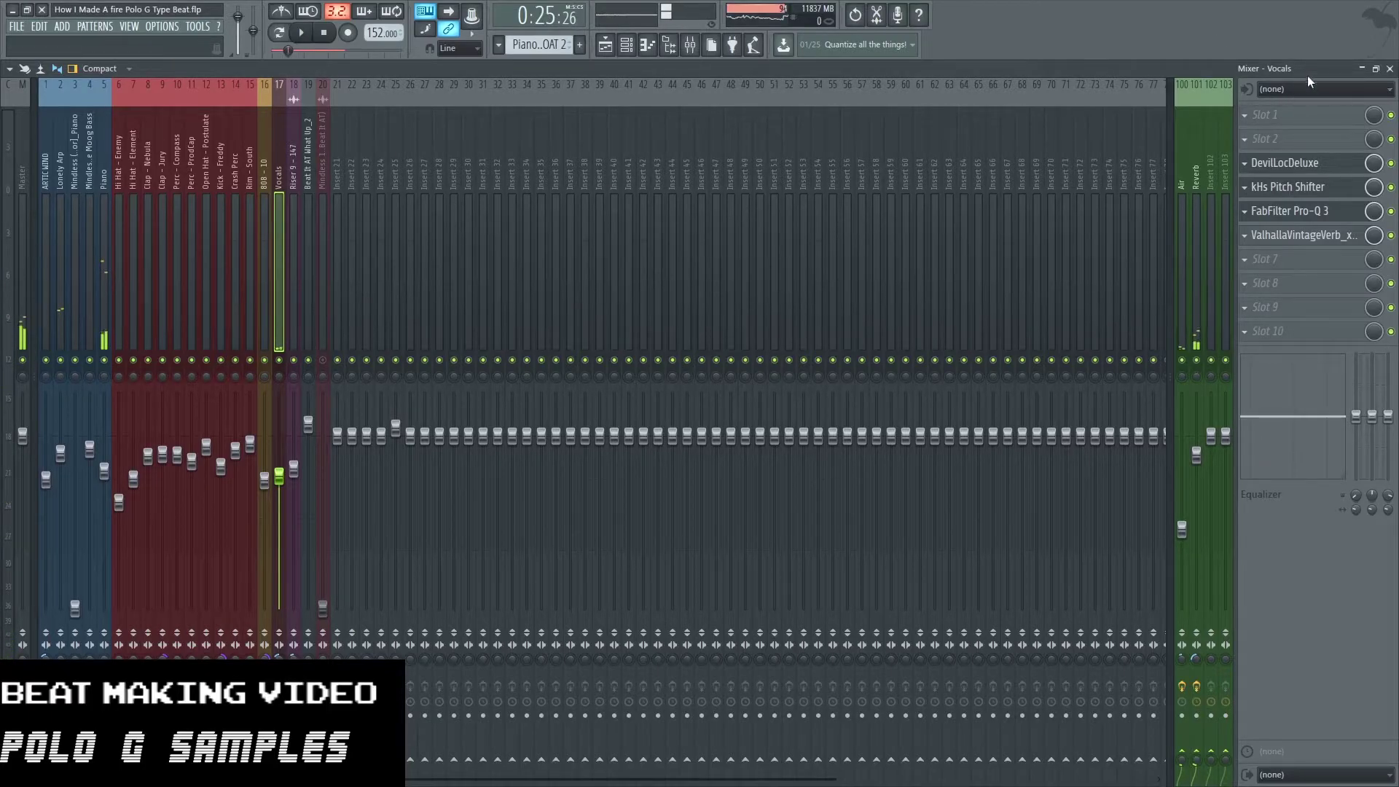
left_click(1362, 69)
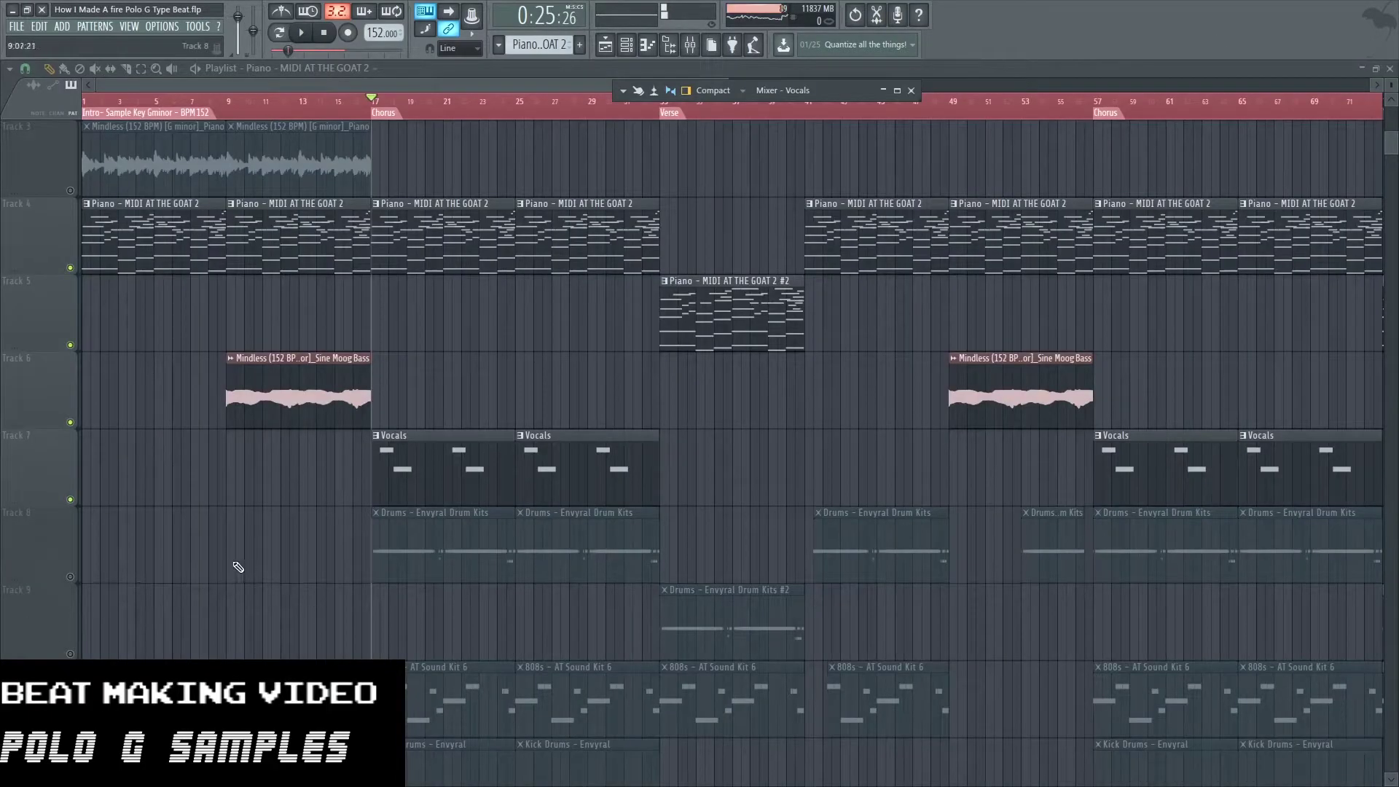
Unmute Track 8 with the Drums - Envyral Drum Kits clips, play from the Chorus, open the drum pattern and stop playback
key("space")
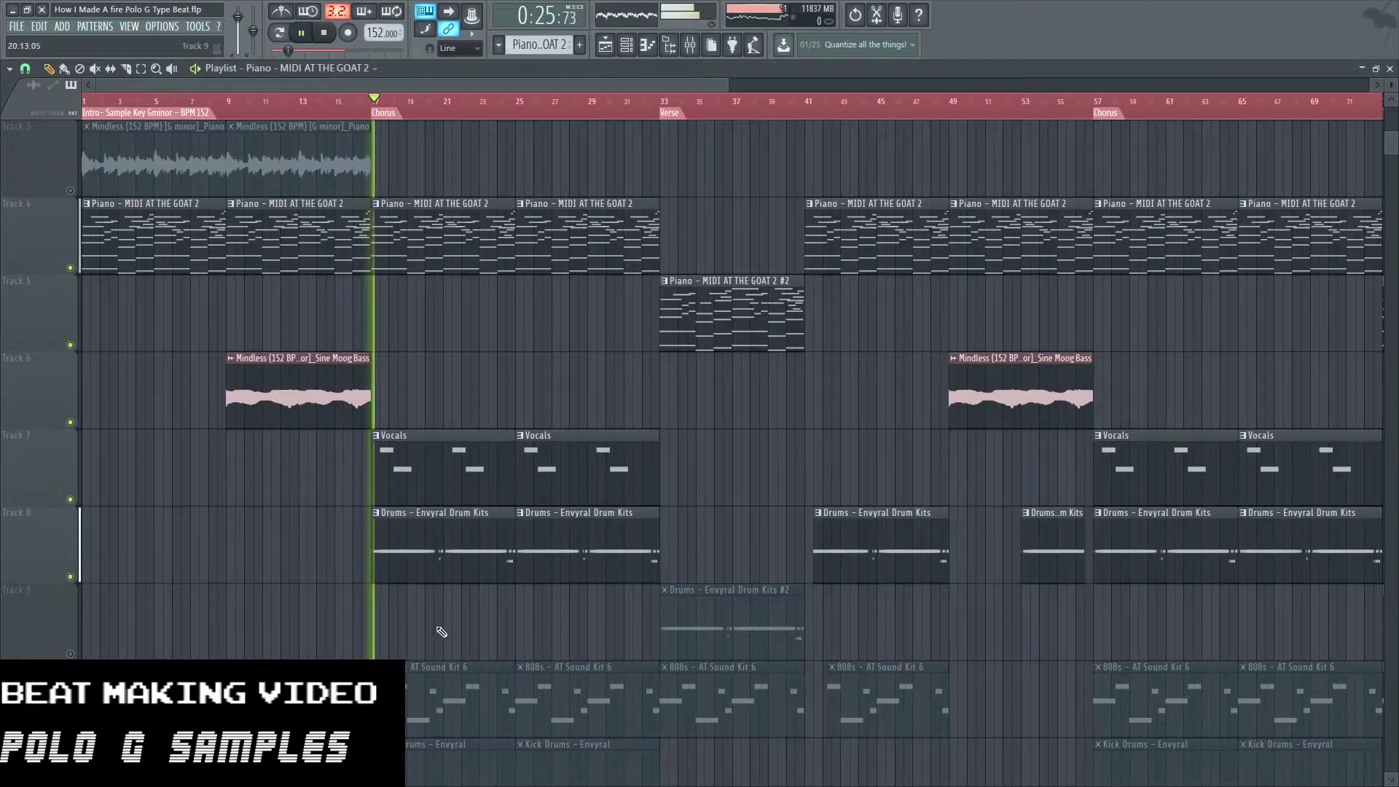
double_click(442, 535)
key("space")
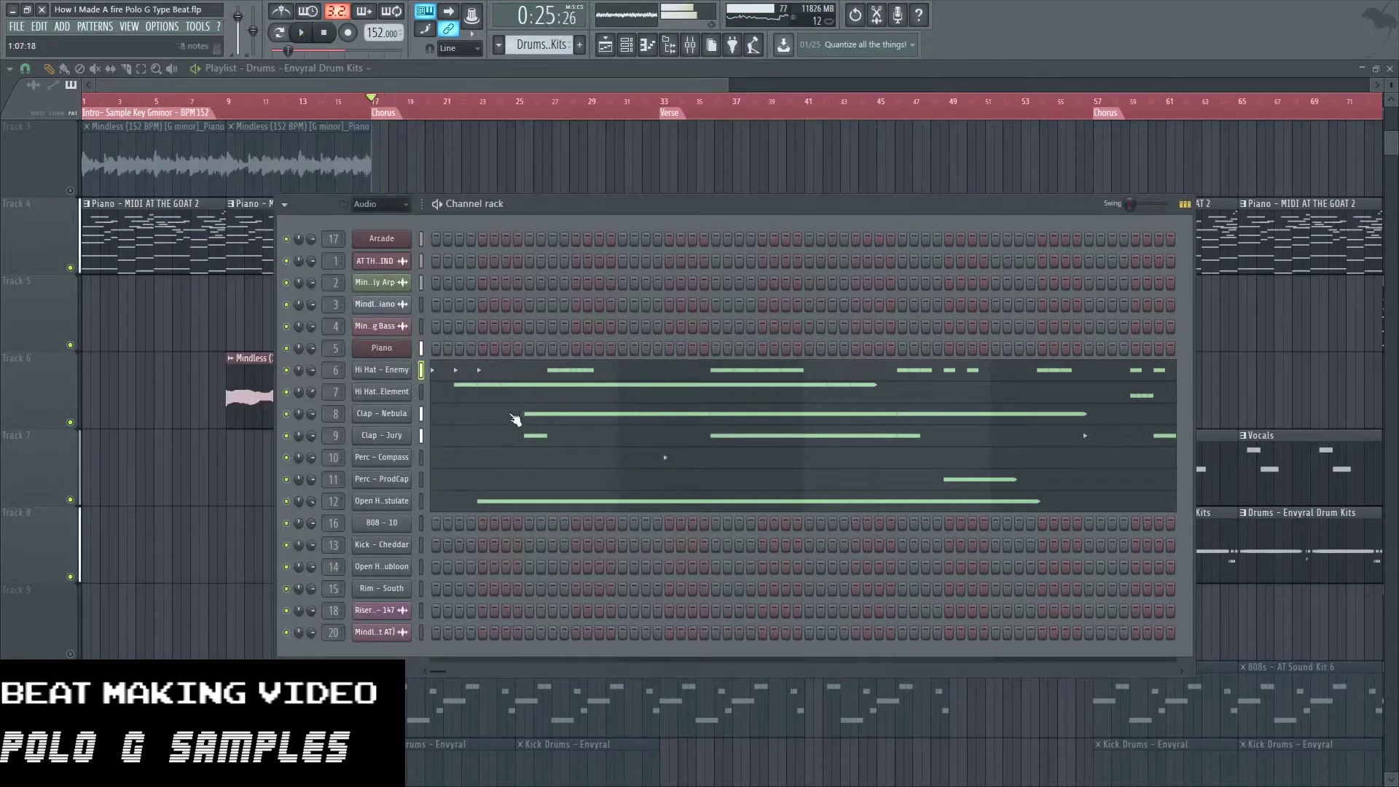
Show the subfolders of the envyral - TETRACTYS [Drum Kit] sample folder, and return the channel rack to the playlist area
left_click_drag(540, 195, 990, 182)
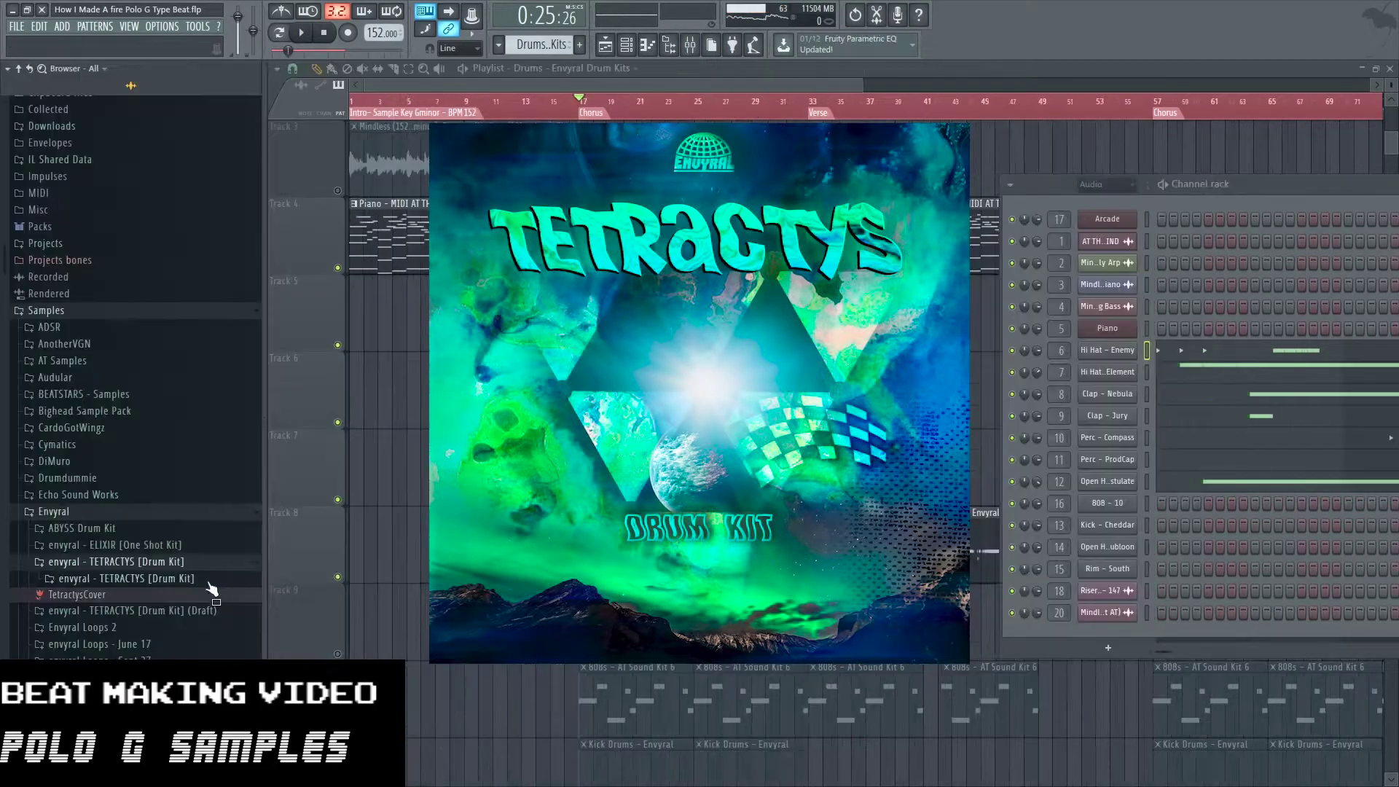
left_click(180, 580)
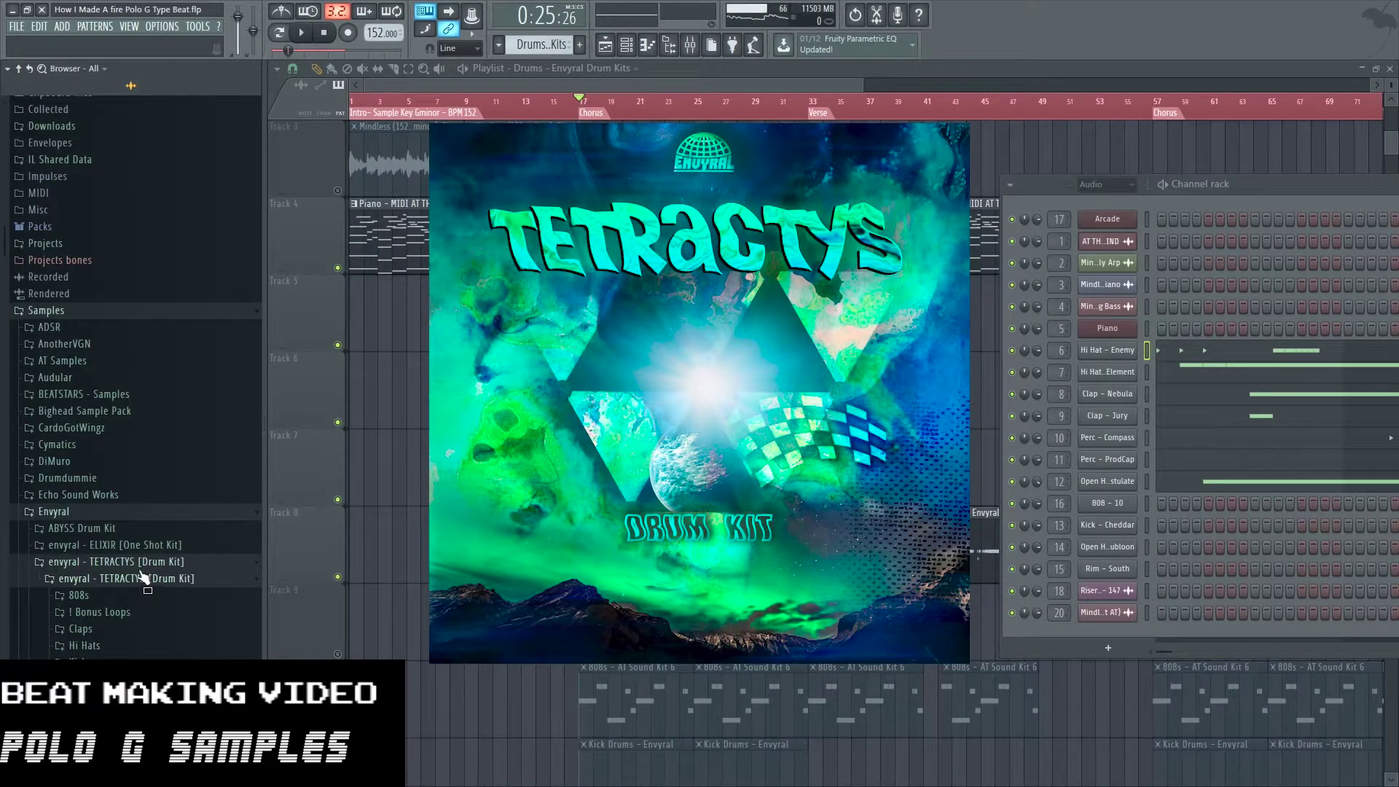
scroll(138, 577, "down", 5)
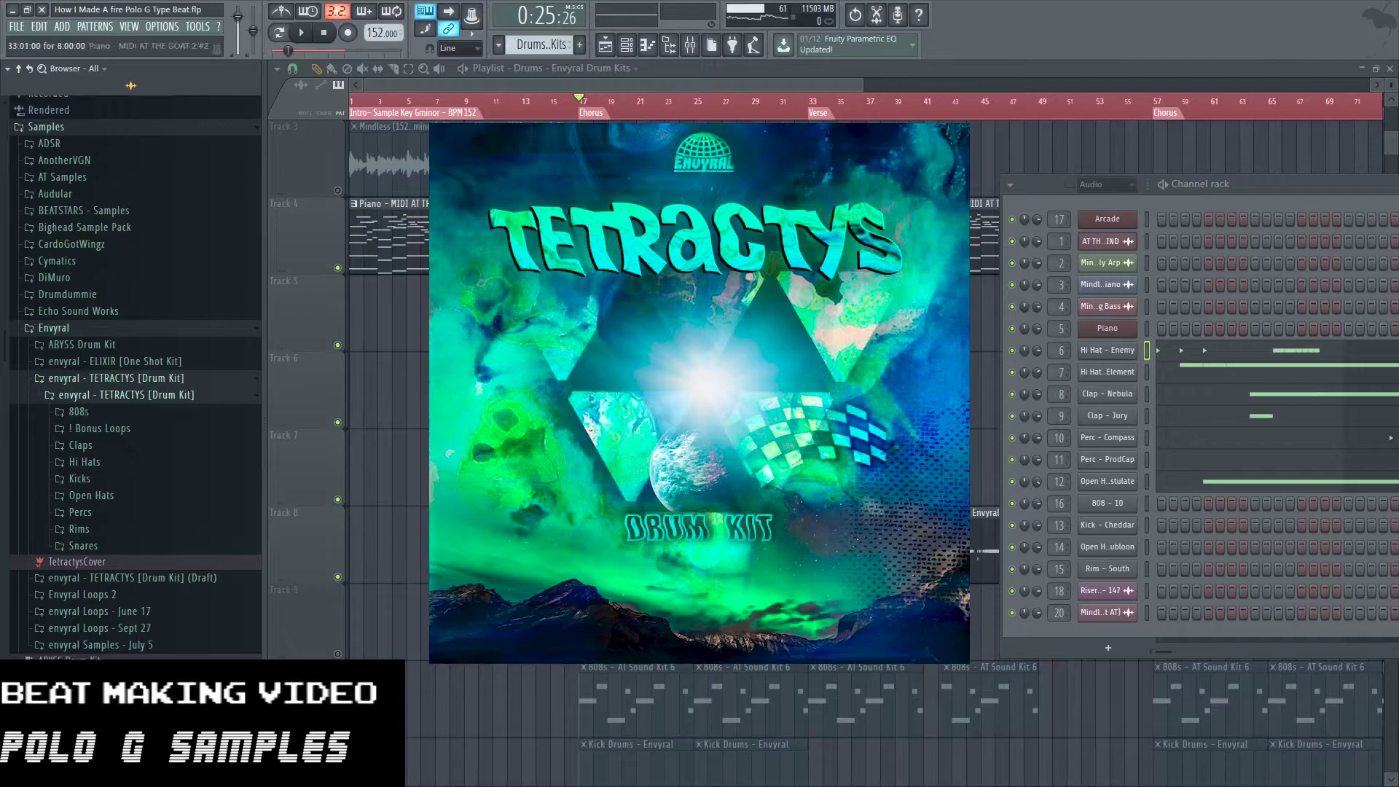
left_click_drag(1226, 190, 558, 203)
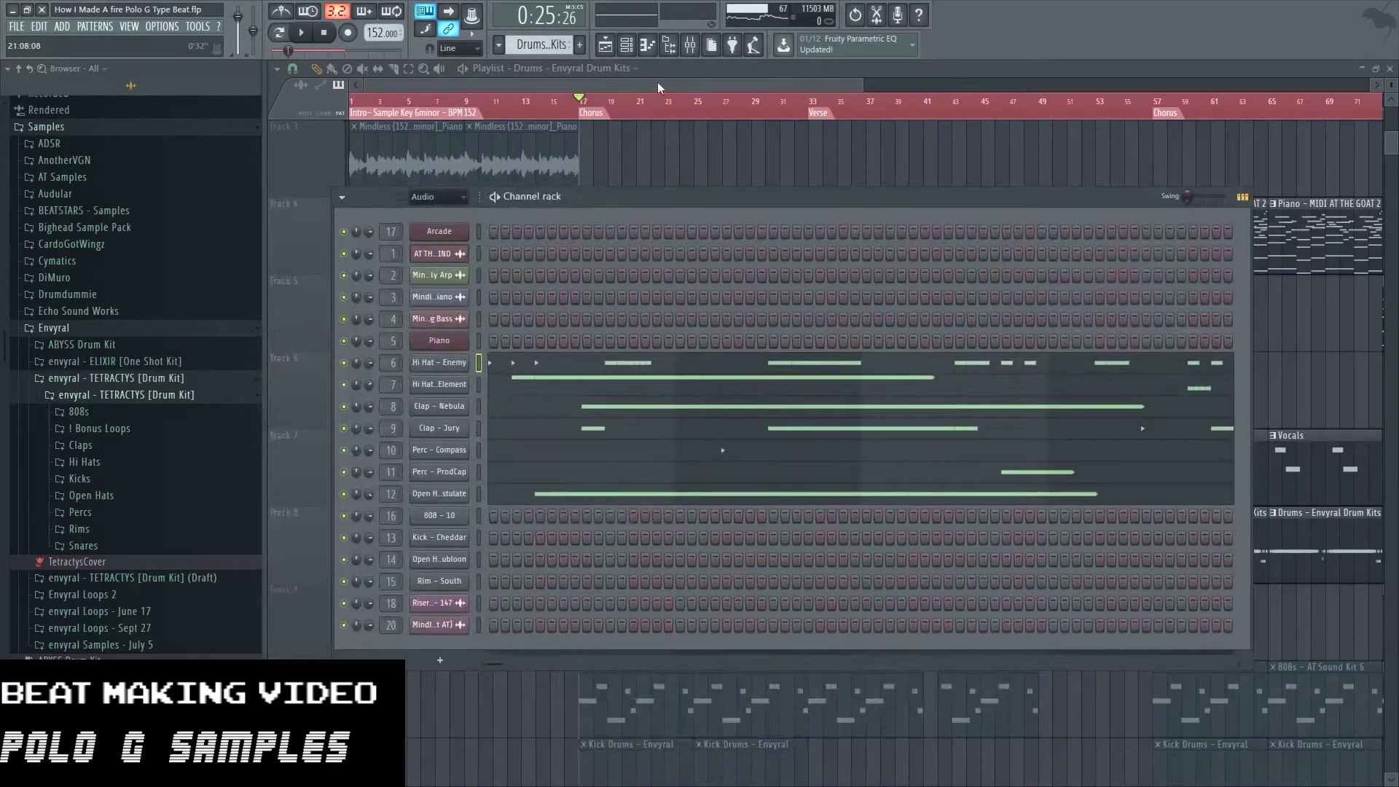
left_click(670, 45)
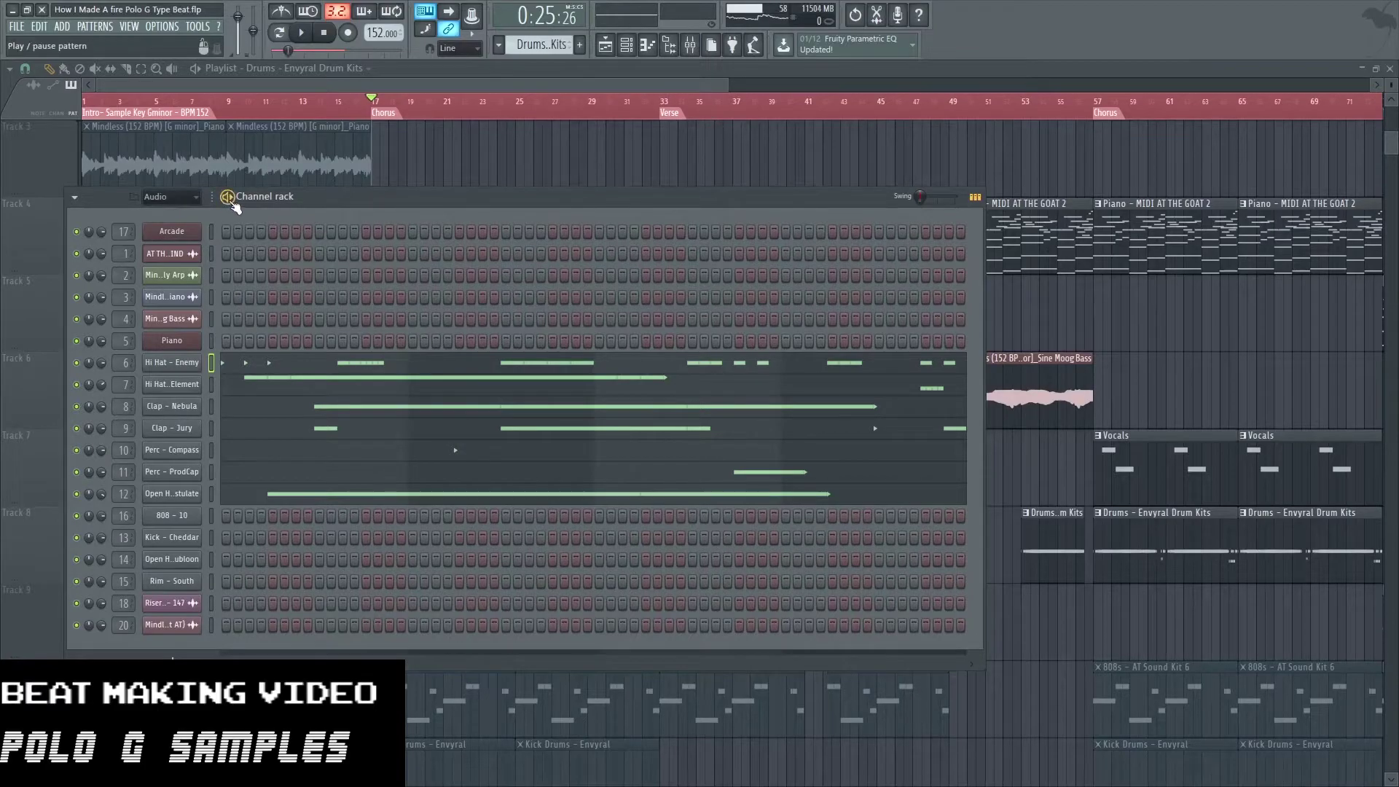
Play the drum pattern on its own, close the channel rack, and switch to song playback from the Chorus
key("space")
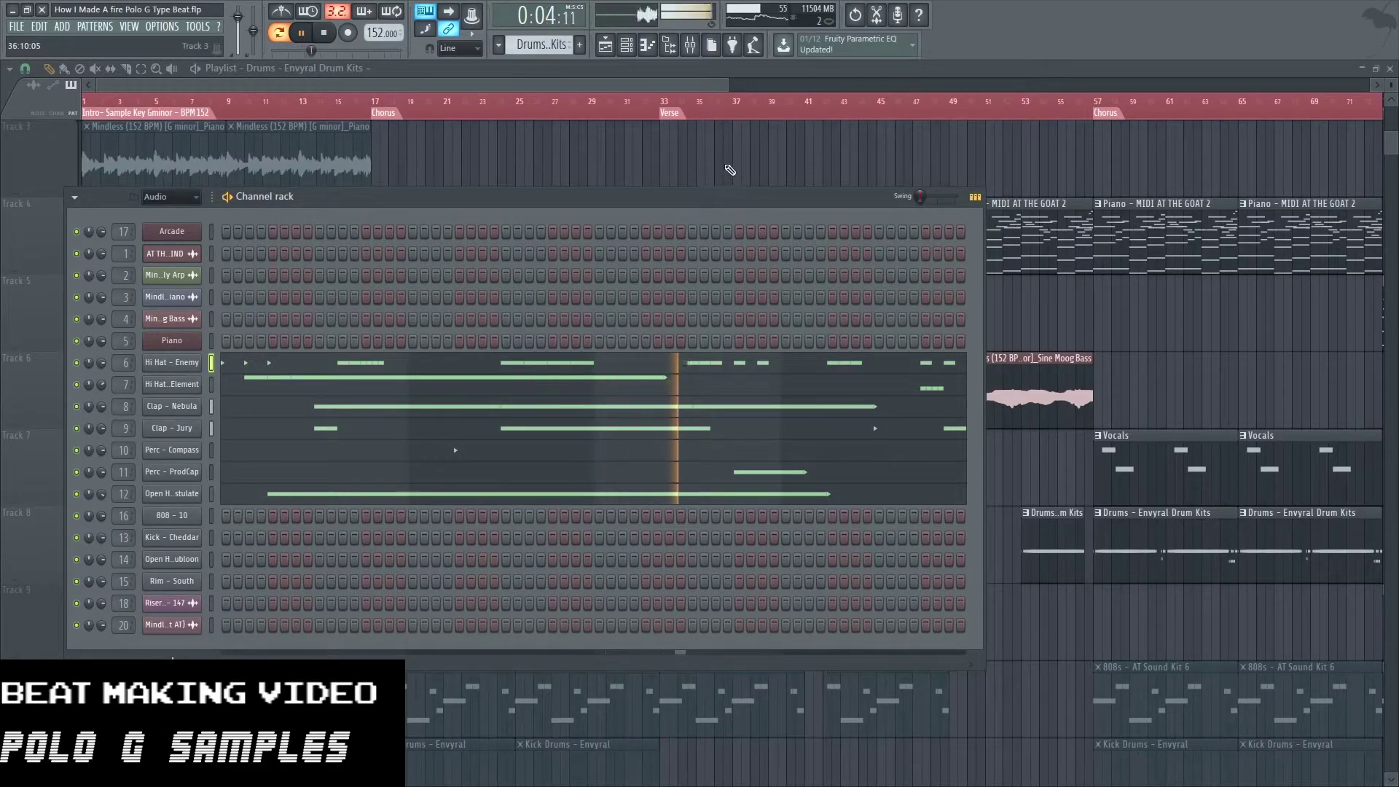
key("F6")
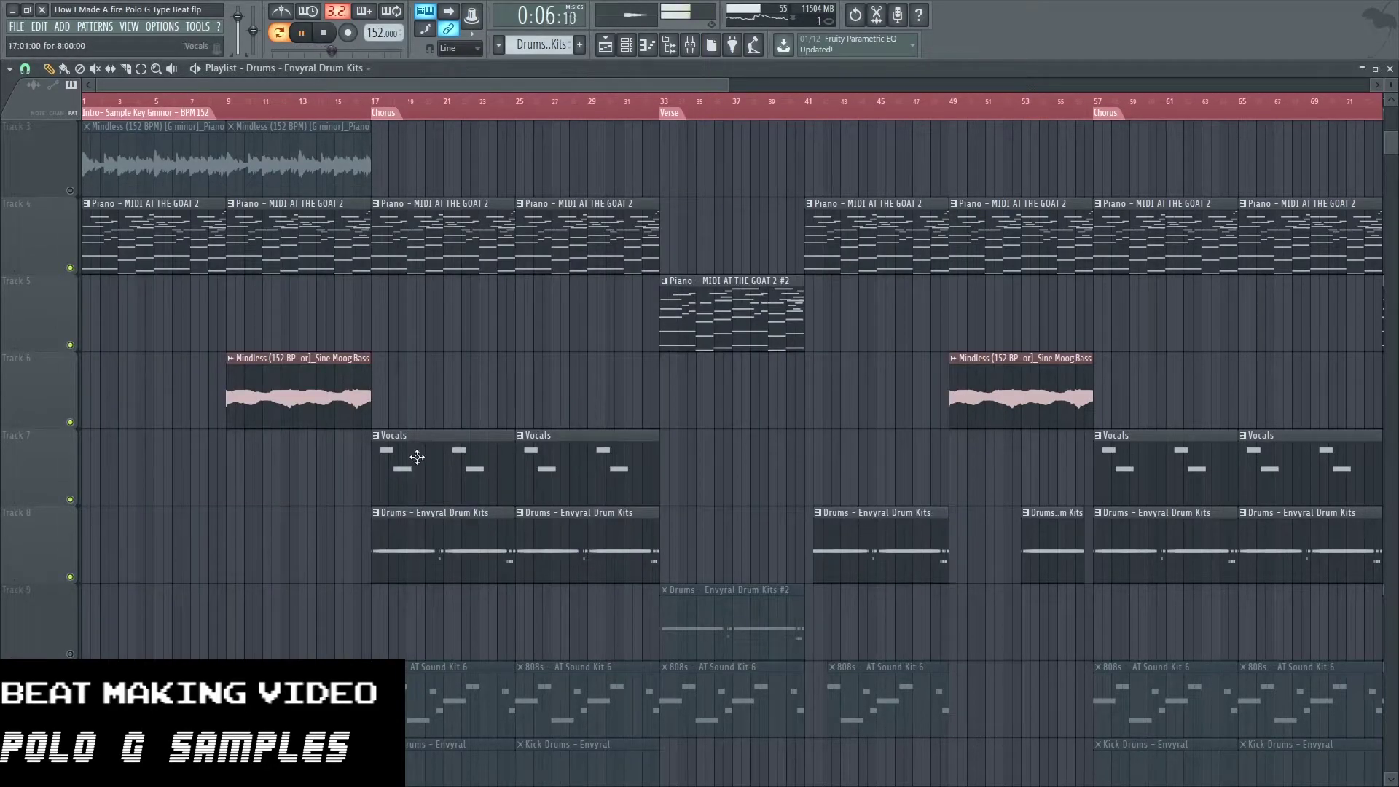
scroll(328, 525, "down", 3)
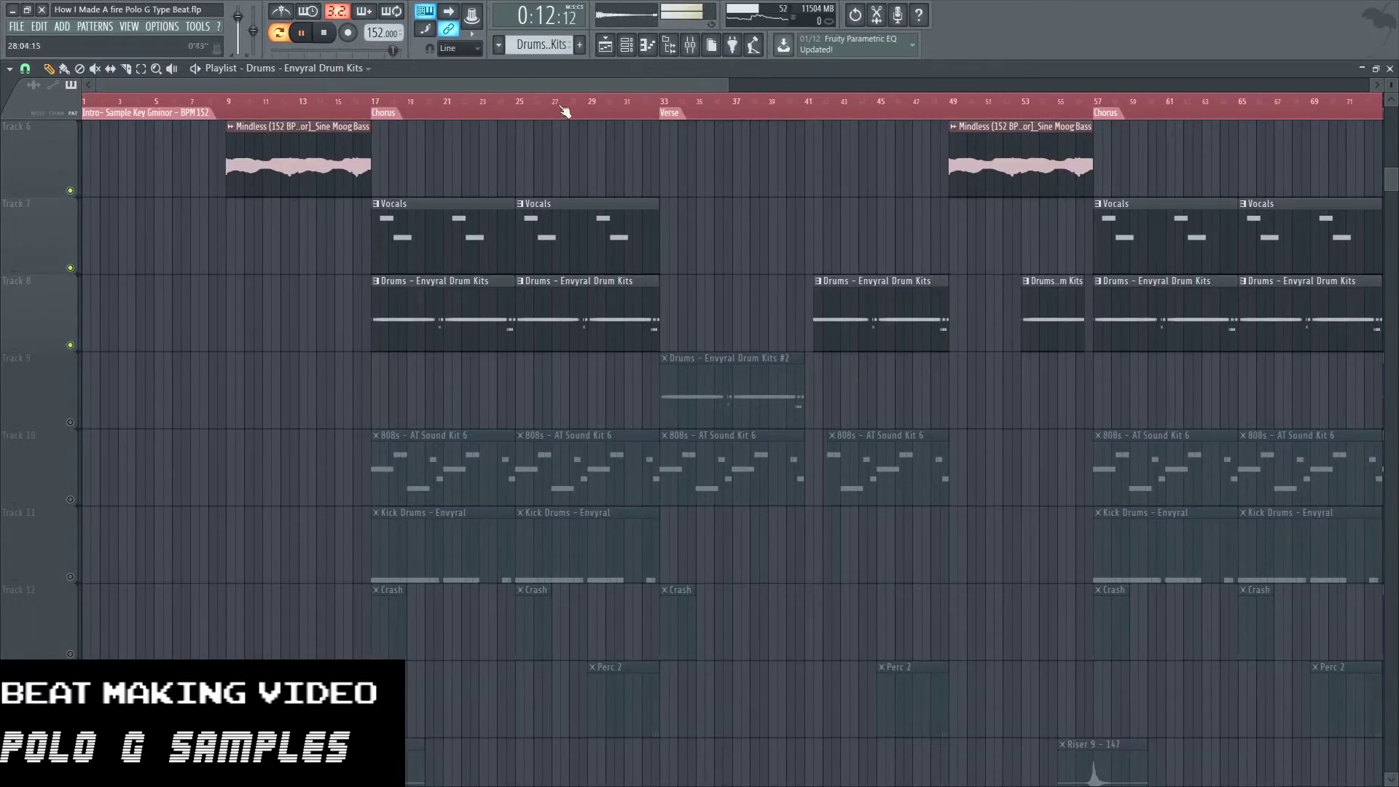
key("l")
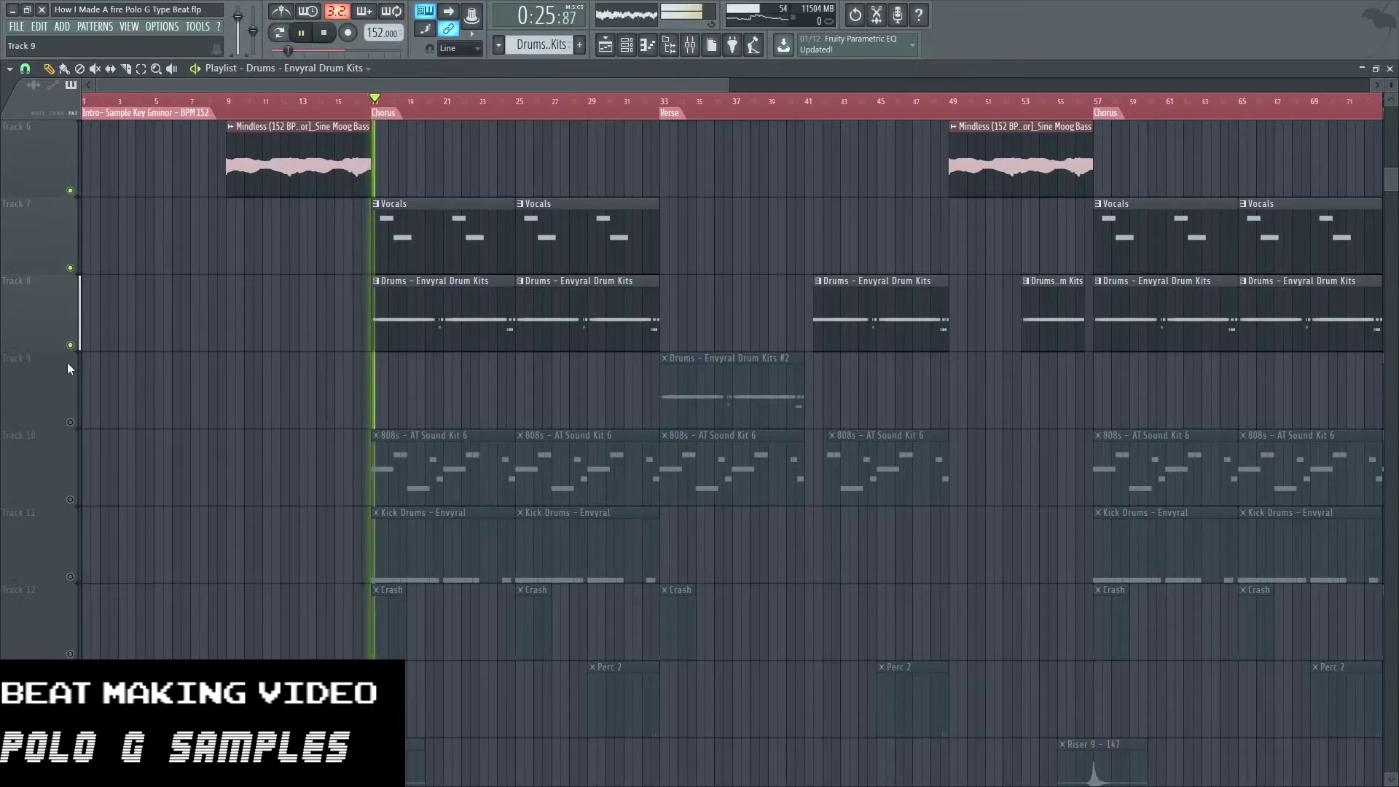
Unmute Track 10 with the 808s, Track 11 with the kicks, Track 12 with the crash and Track 14 with the riser during playback
left_click(70, 499)
left_click(70, 576)
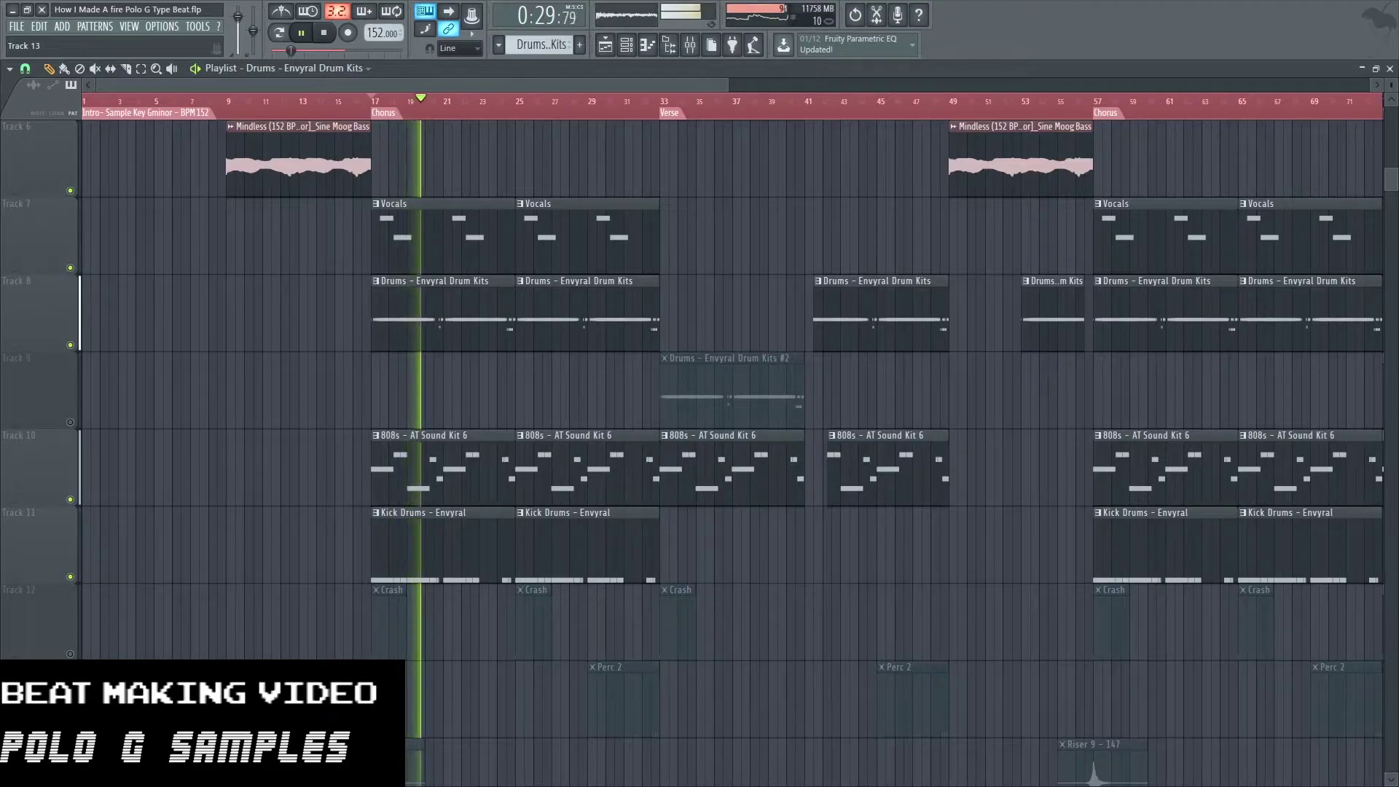
left_click(70, 654)
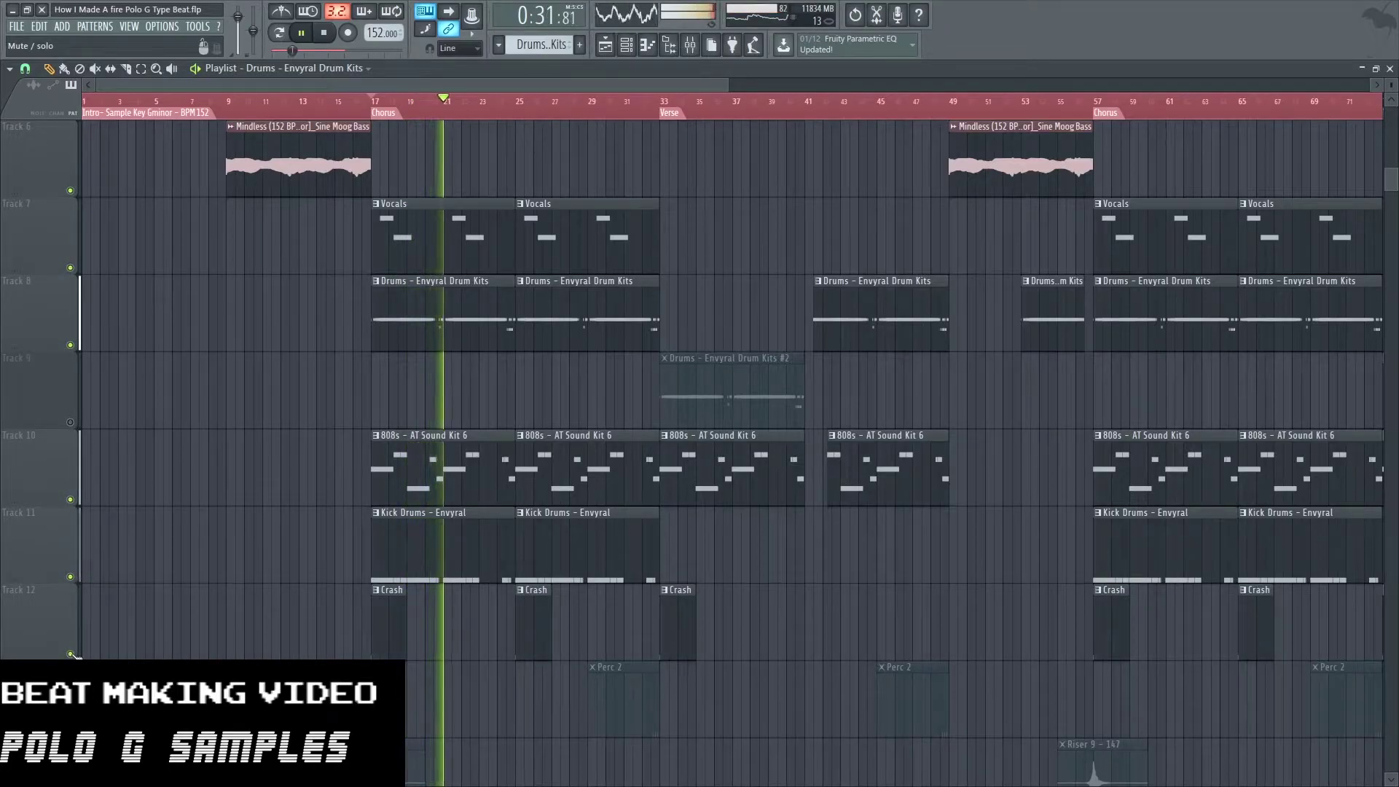
scroll(266, 566, "down", 2)
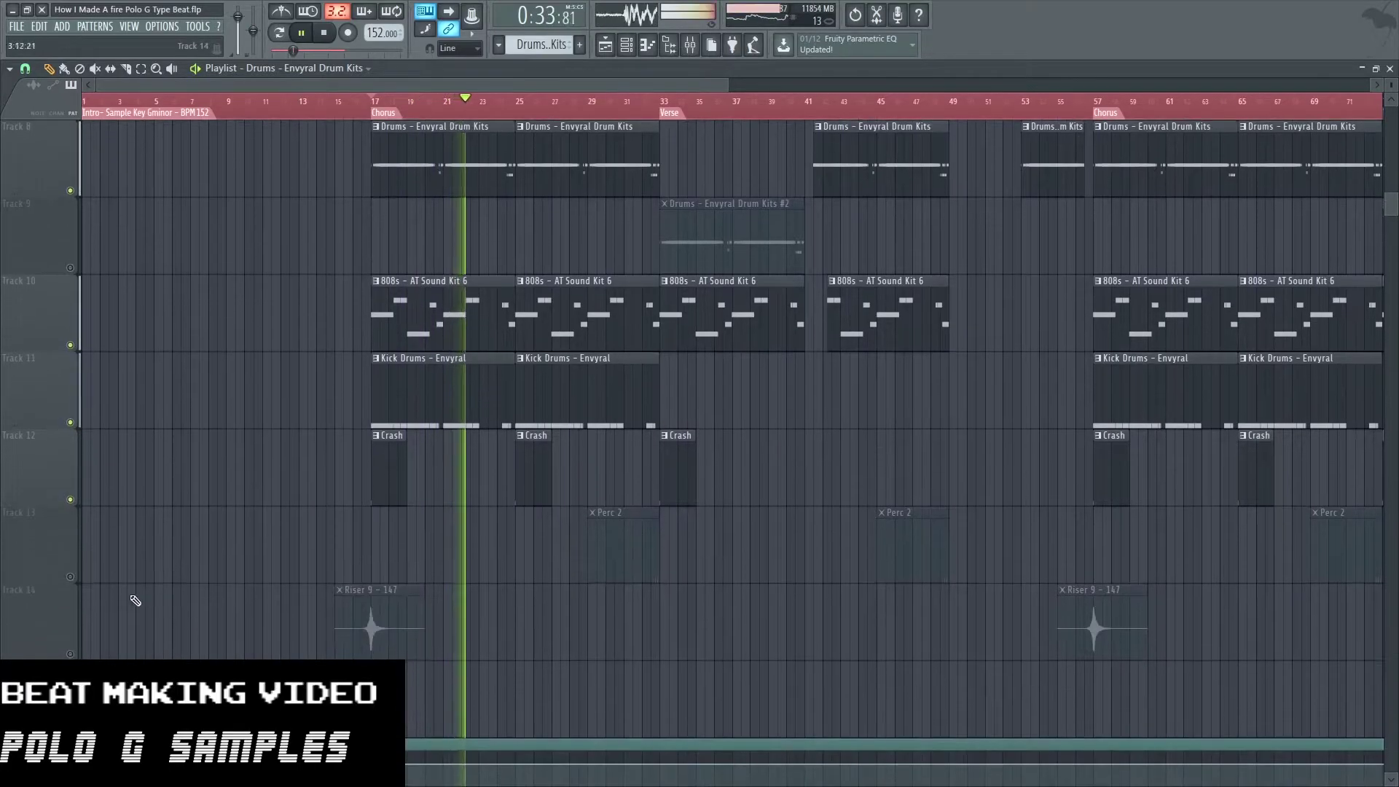
left_click(70, 653)
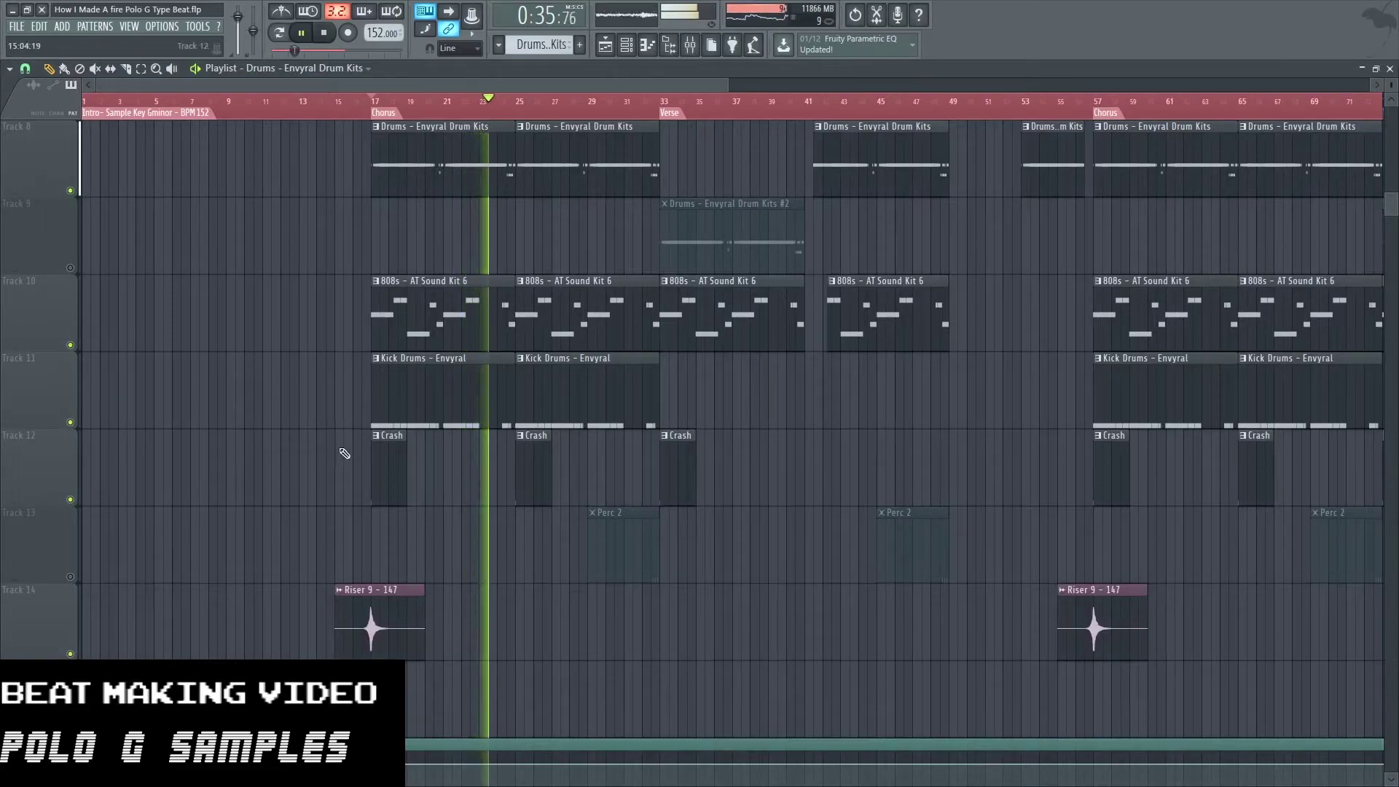
scroll(882, 534, "down", 1)
scroll(867, 547, "down", 3)
scroll(647, 440, "up", 5)
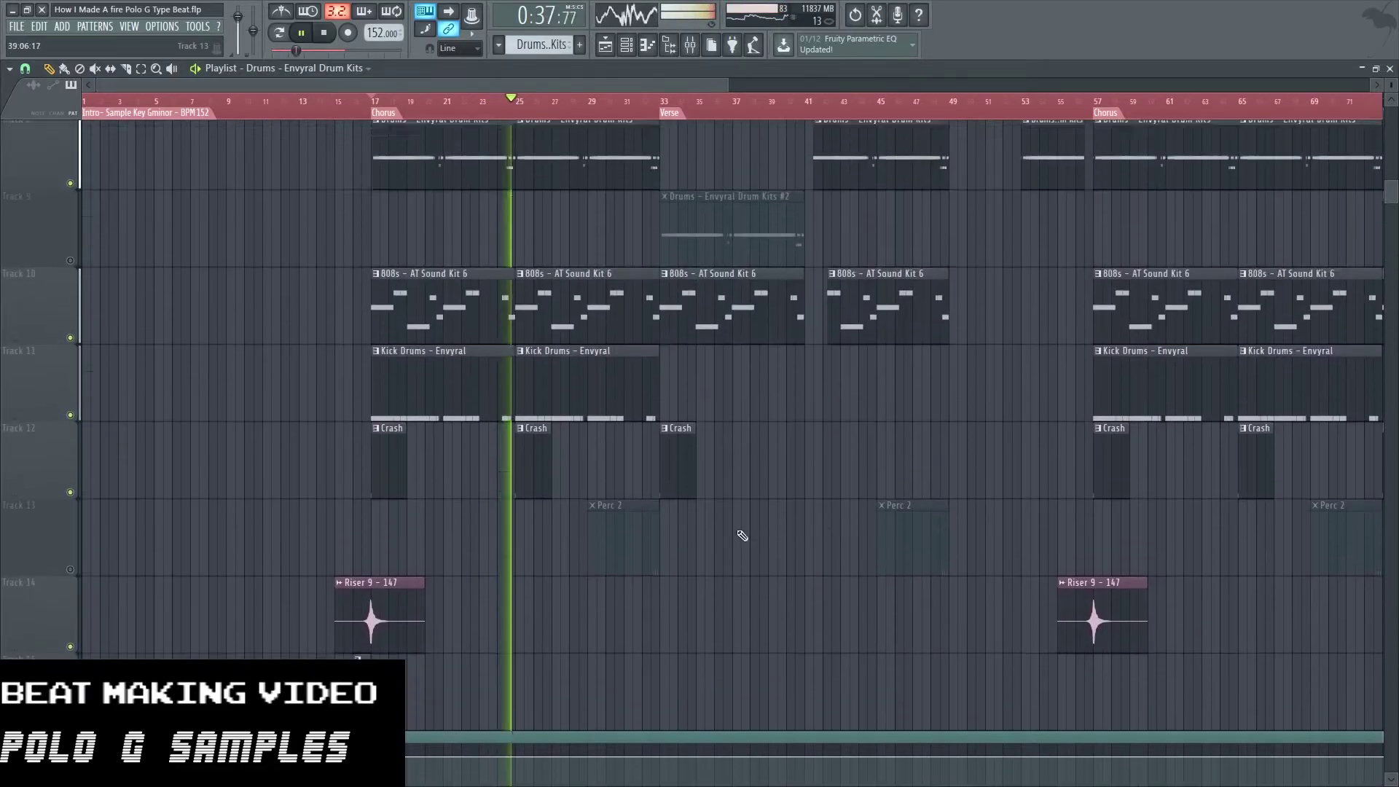
left_click(70, 654)
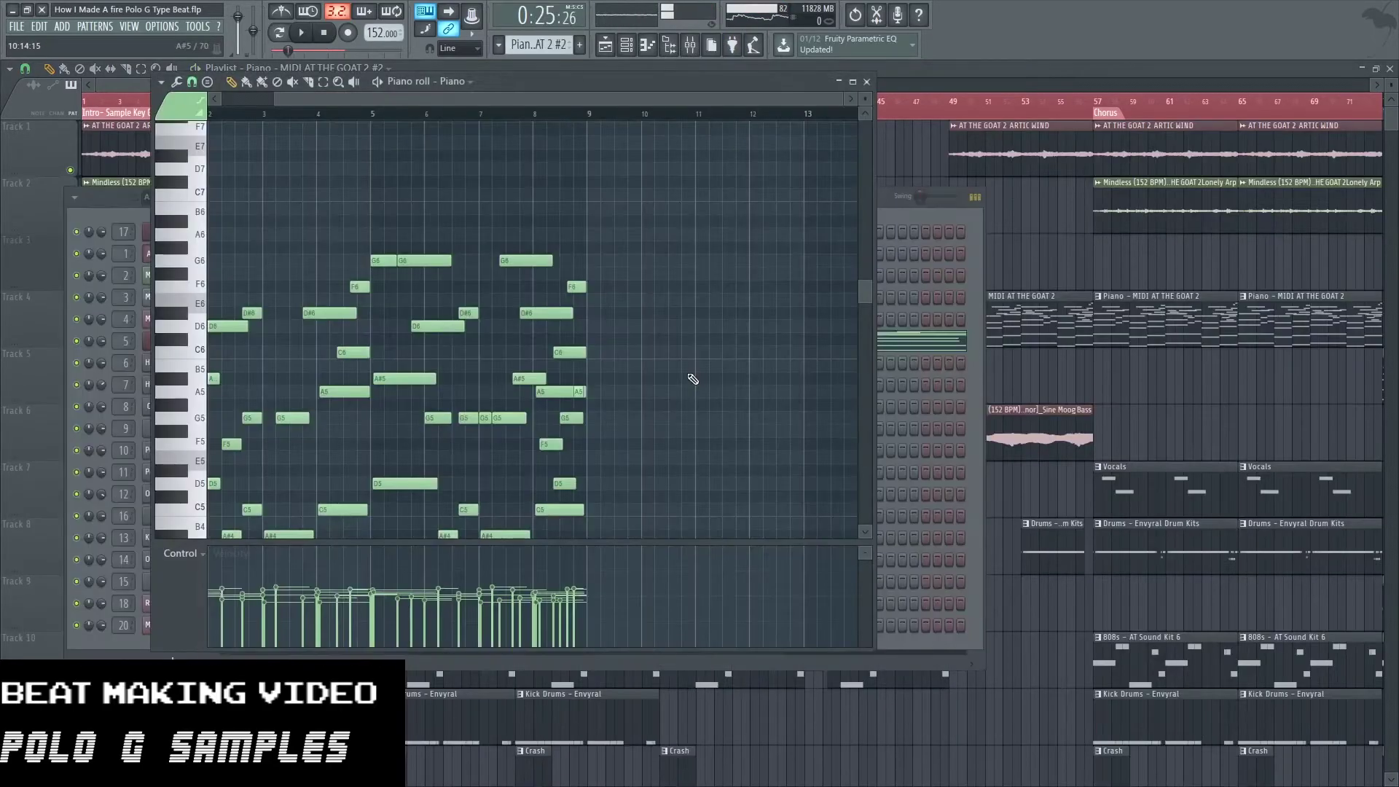
Review the notes of the Piano - MIDI AT THE GOAT 2 #2 pattern, close the piano roll, and set the playhead to the Chorus at bar 57
scroll(306, 284, "left", 2)
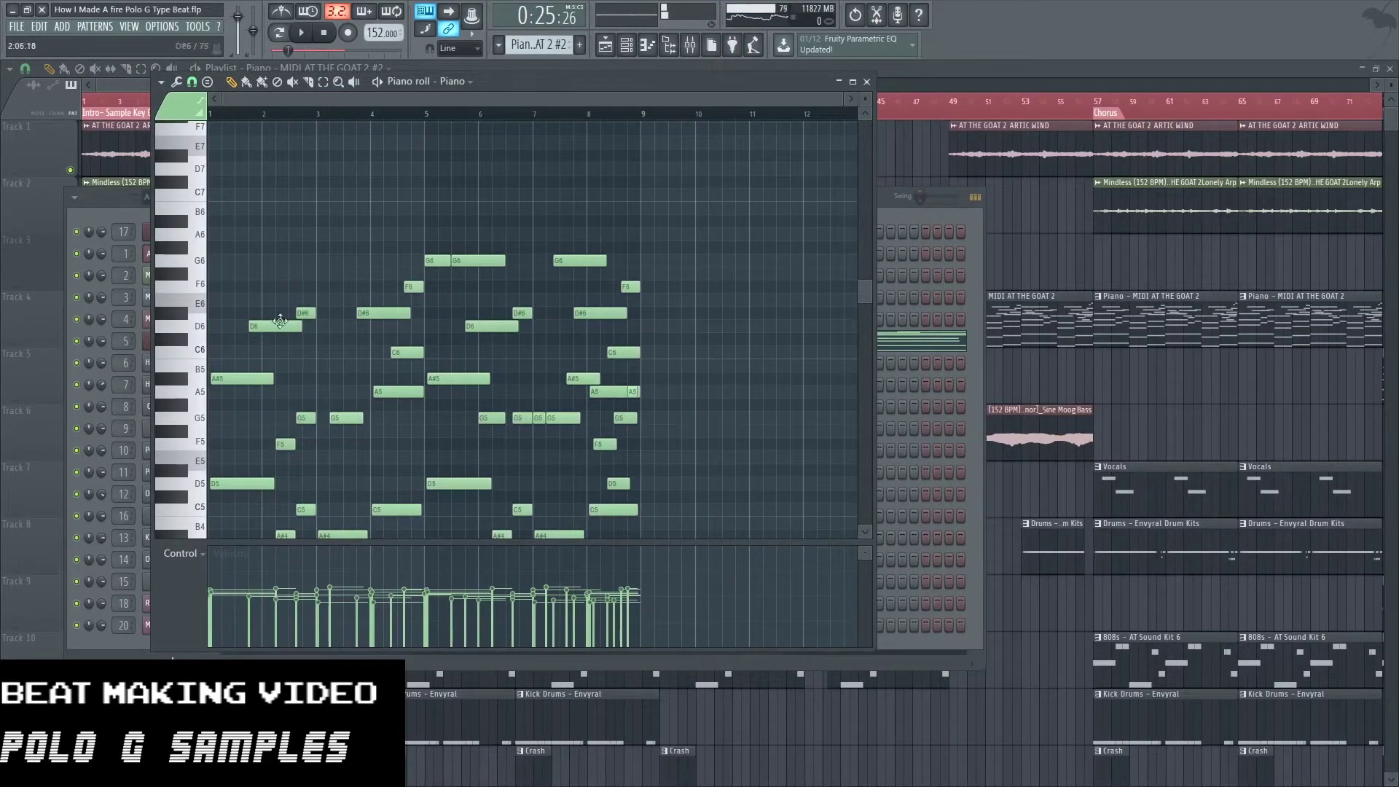
left_click(1003, 493)
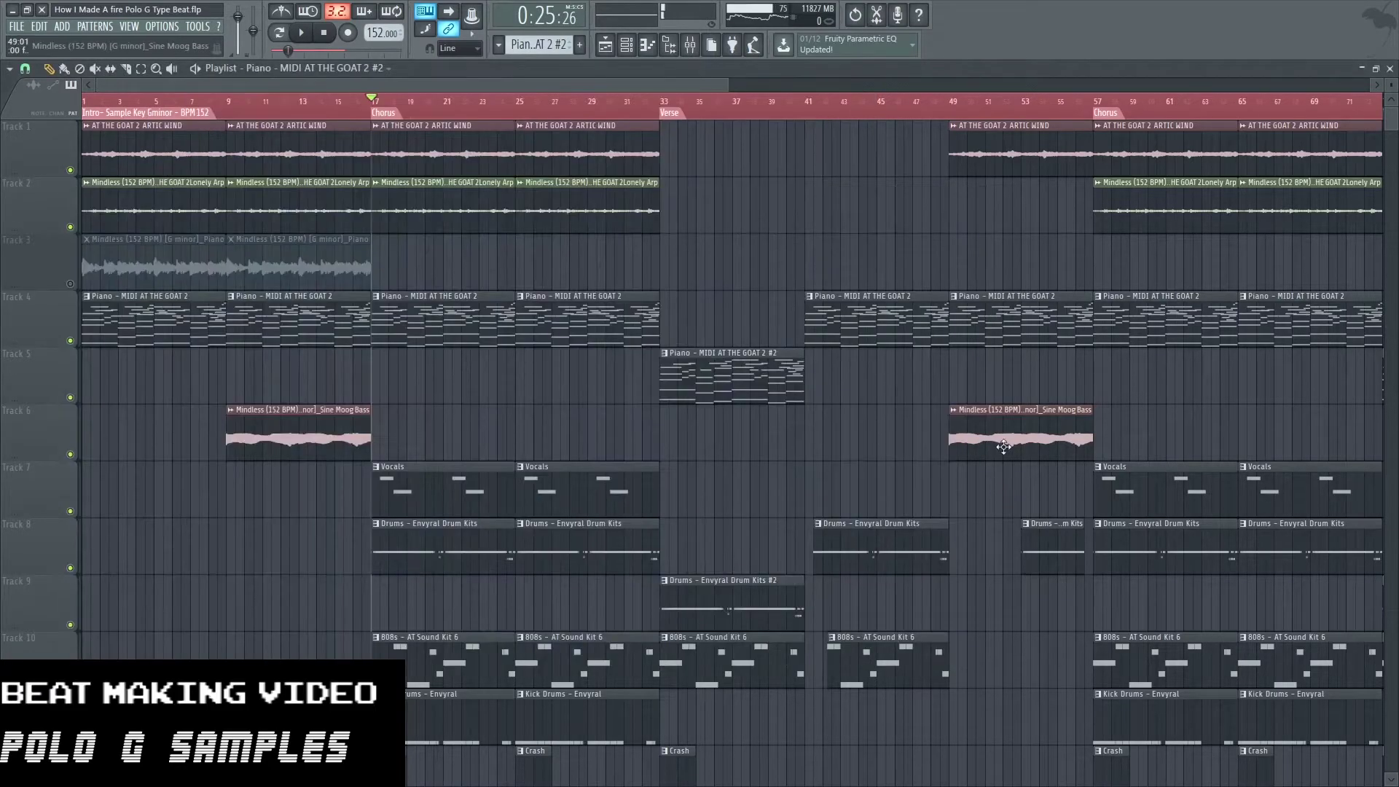
left_click_drag(668, 101, 1097, 98)
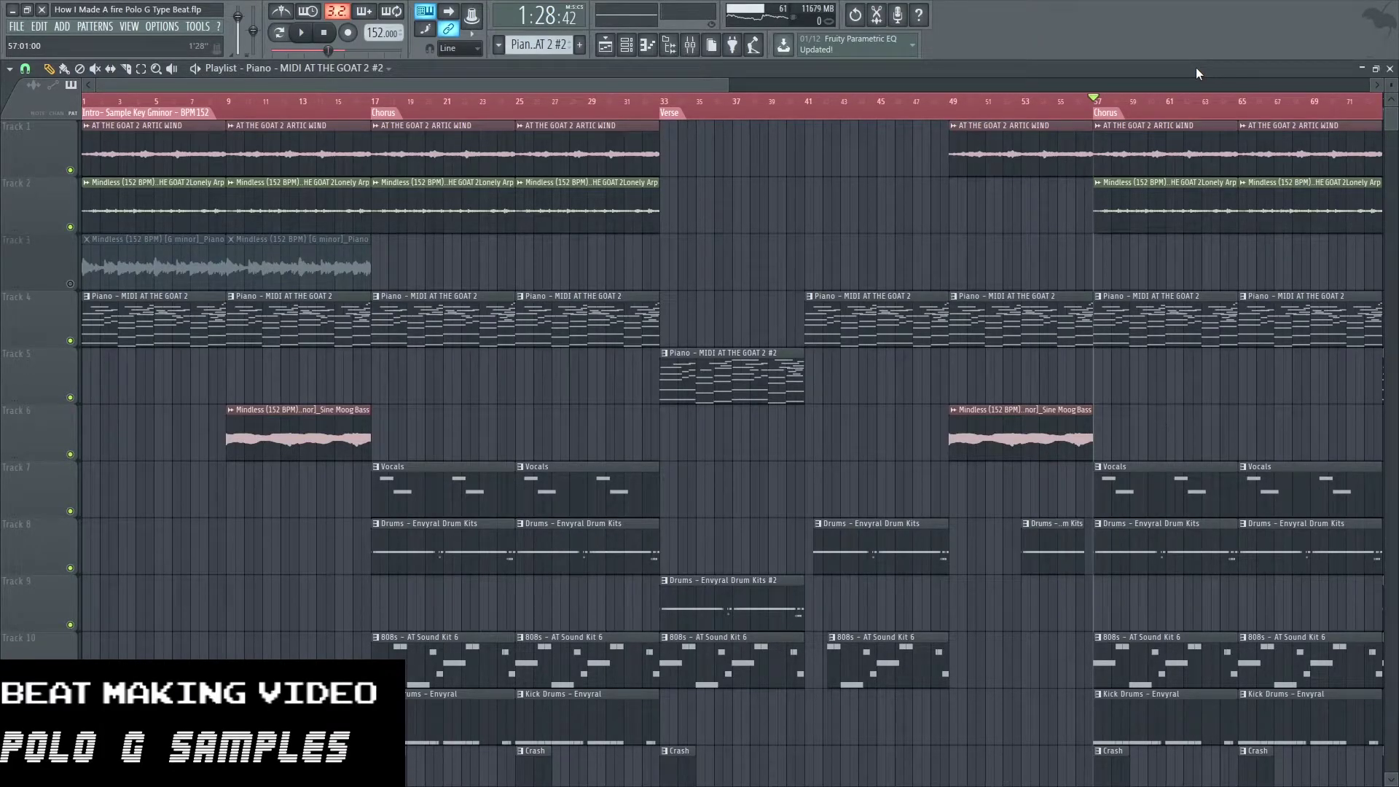
Set the playhead to the first Chorus near bar 17 and look over the layers arranged in that section
left_click(381, 103)
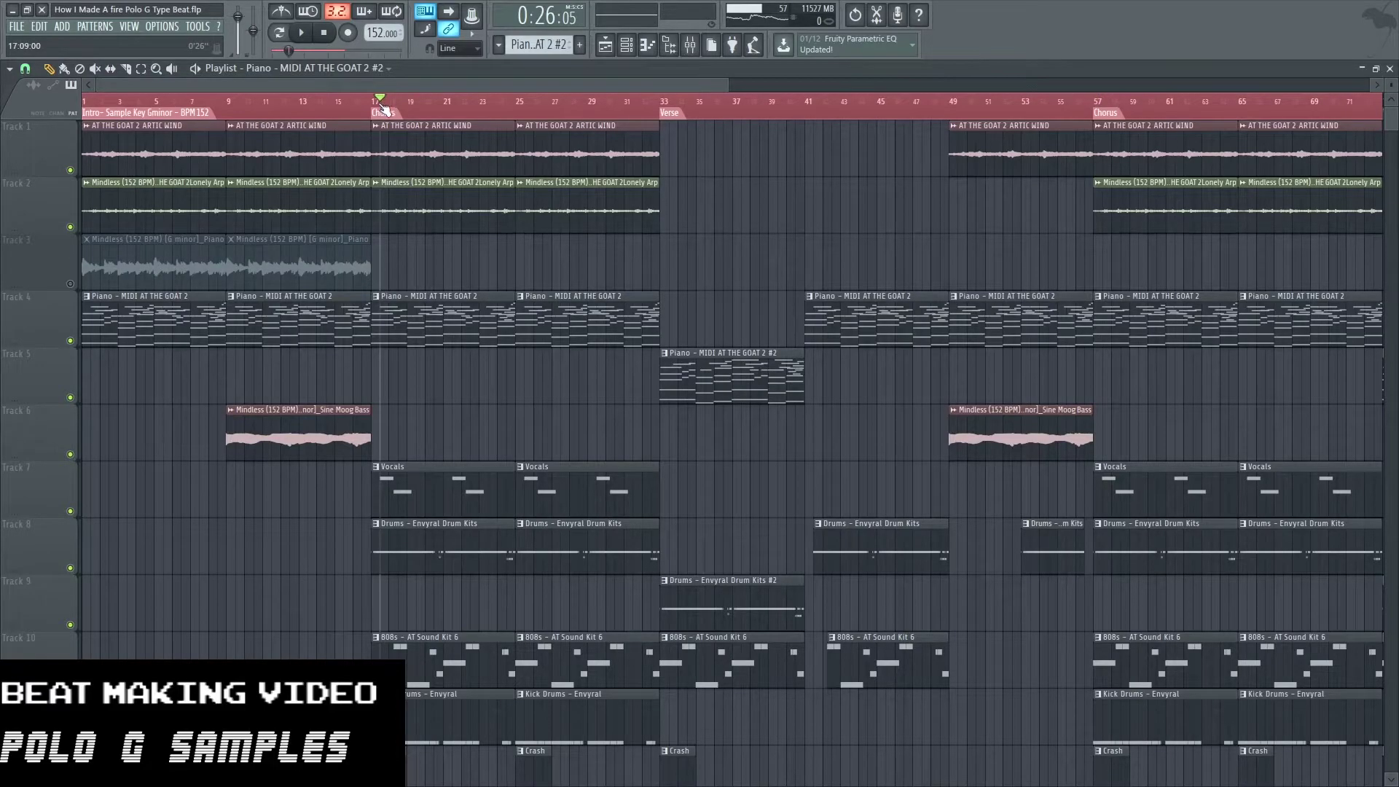
scroll(612, 375, "down", 4)
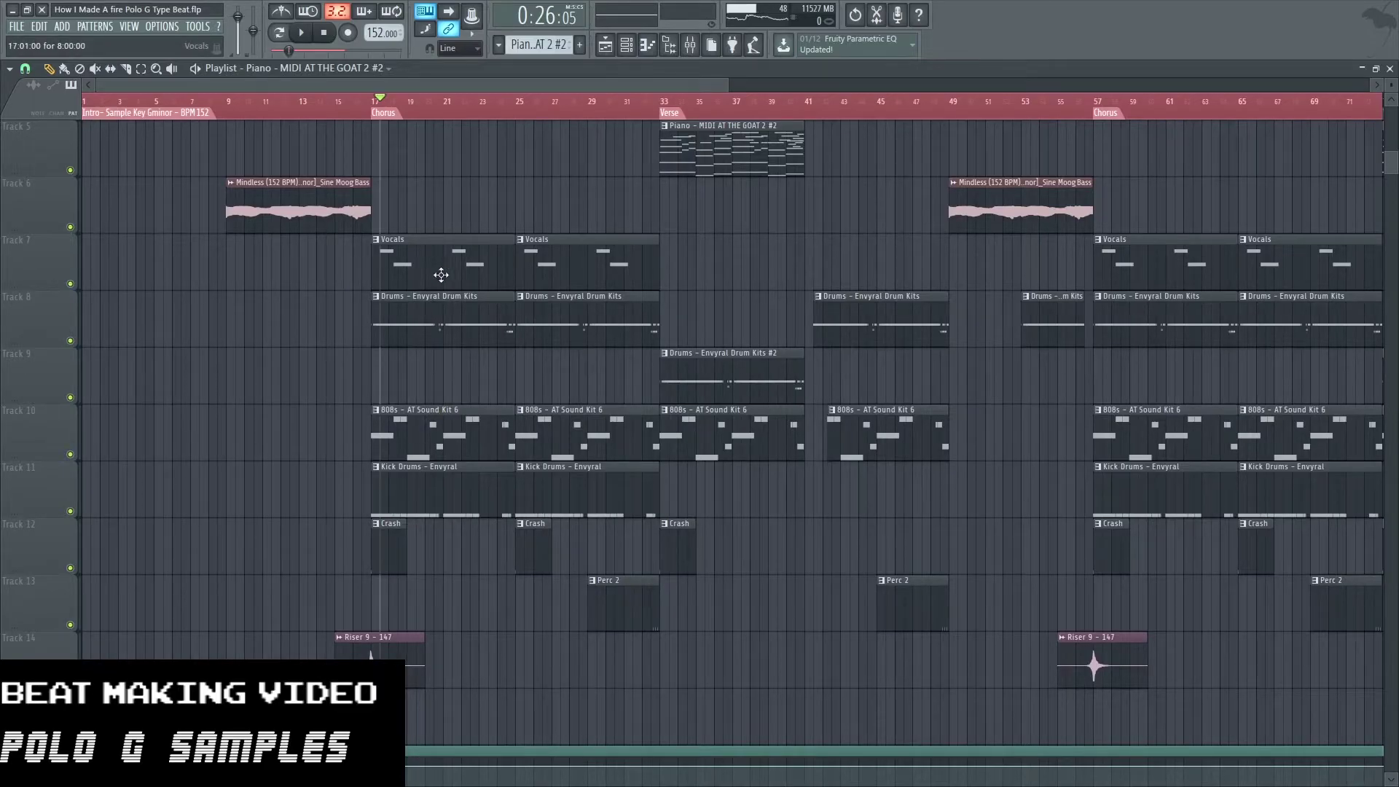
scroll(419, 323, "up", 3)
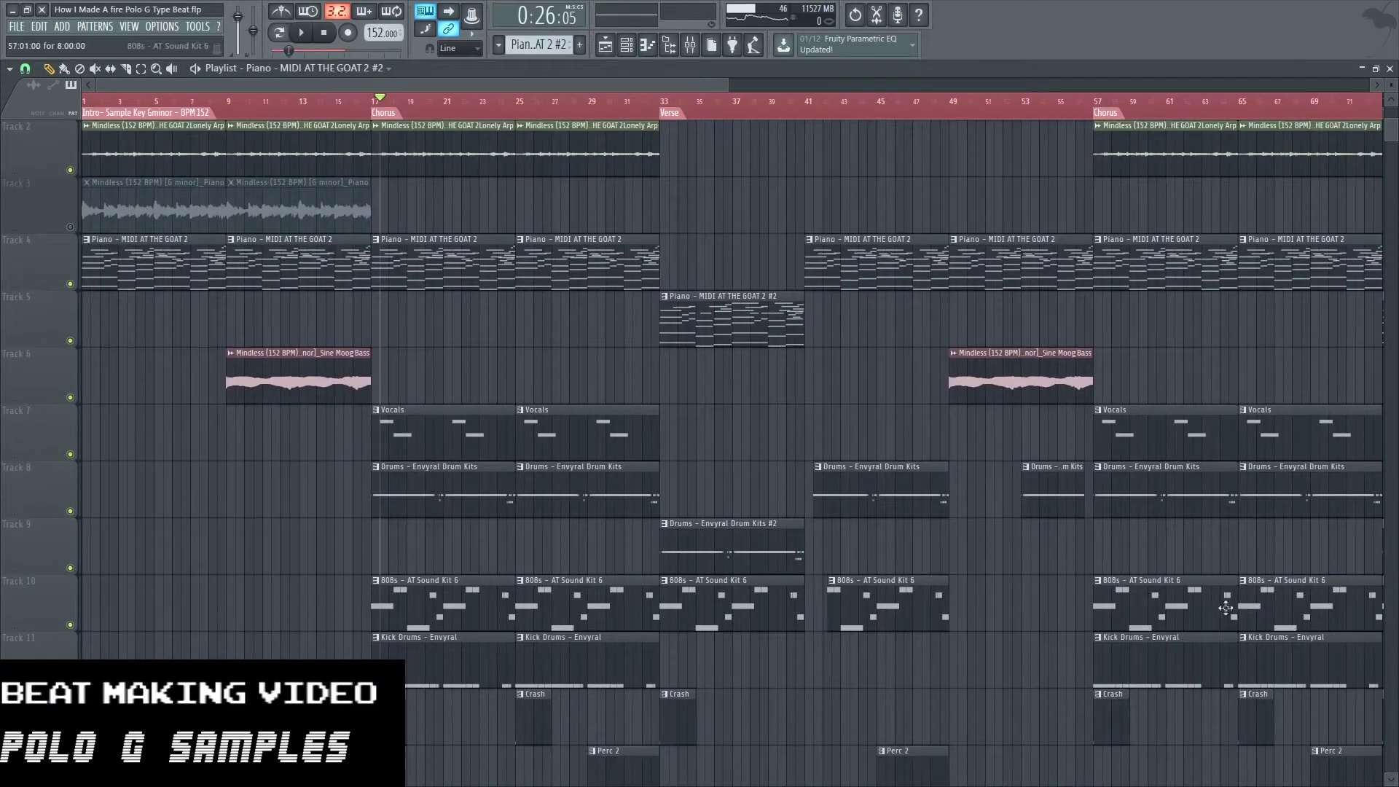
Set the playhead to the Verse at bar 33 and examine which tracks play from there through Verse 2
left_click(669, 110)
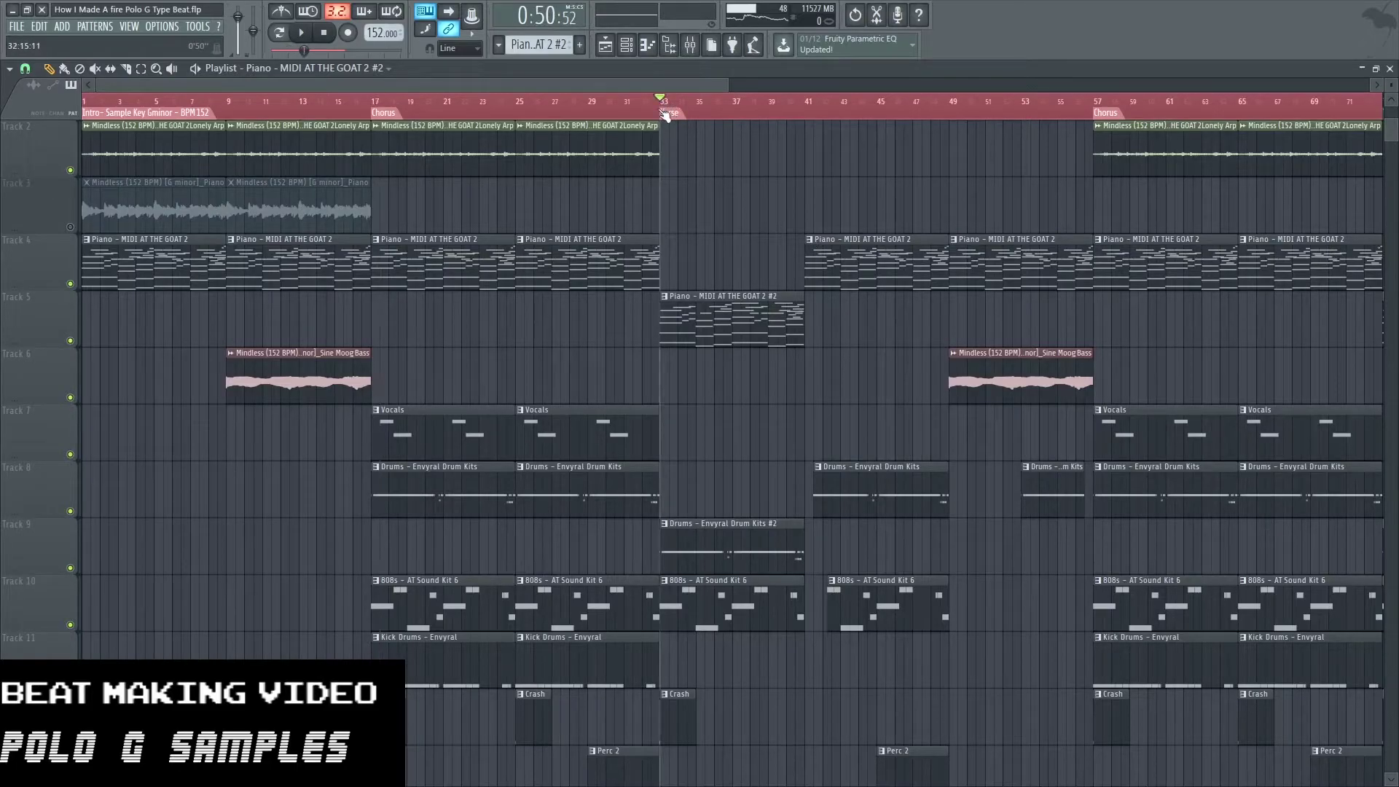
left_click_drag(712, 86, 847, 113)
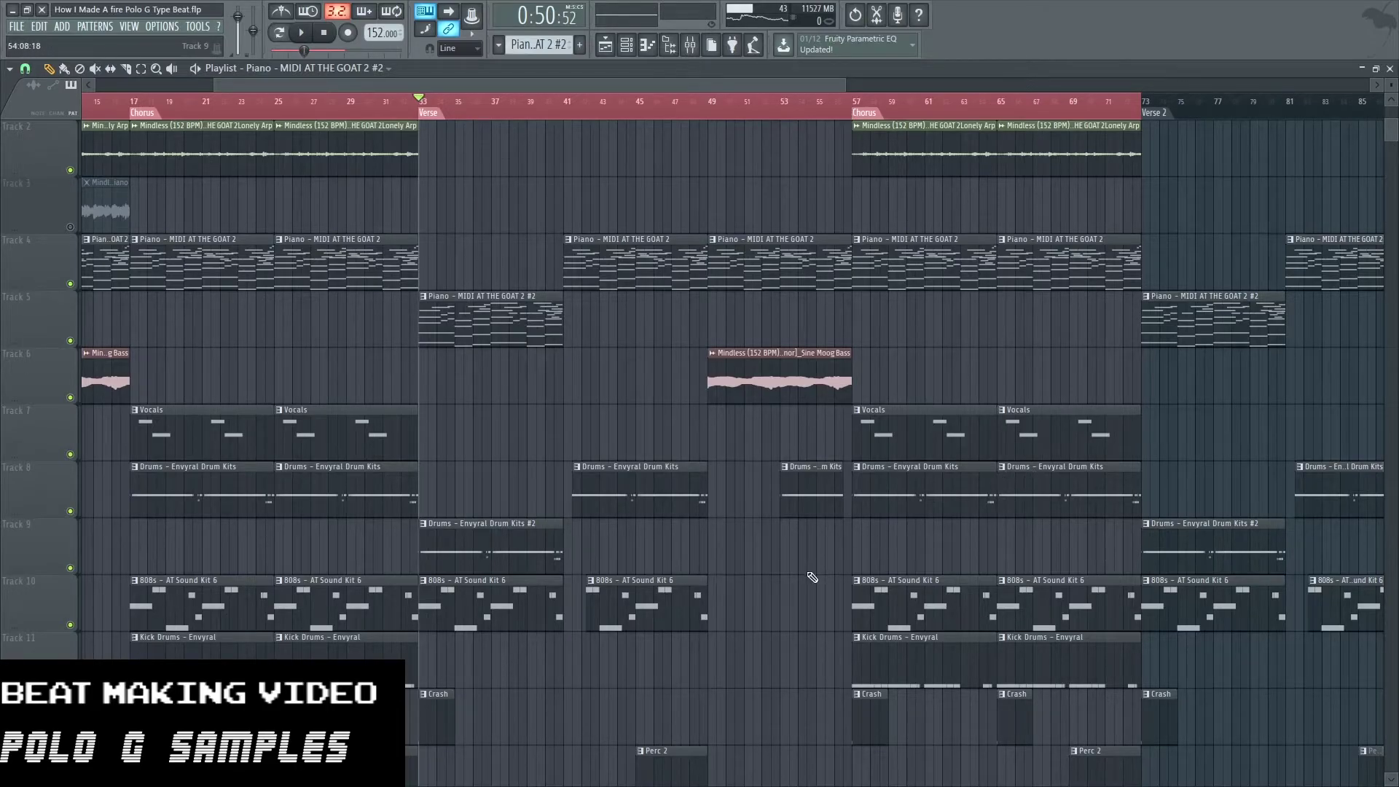
scroll(812, 577, "down", 4)
scroll(646, 453, "up", 4)
scroll(495, 178, "up", 1)
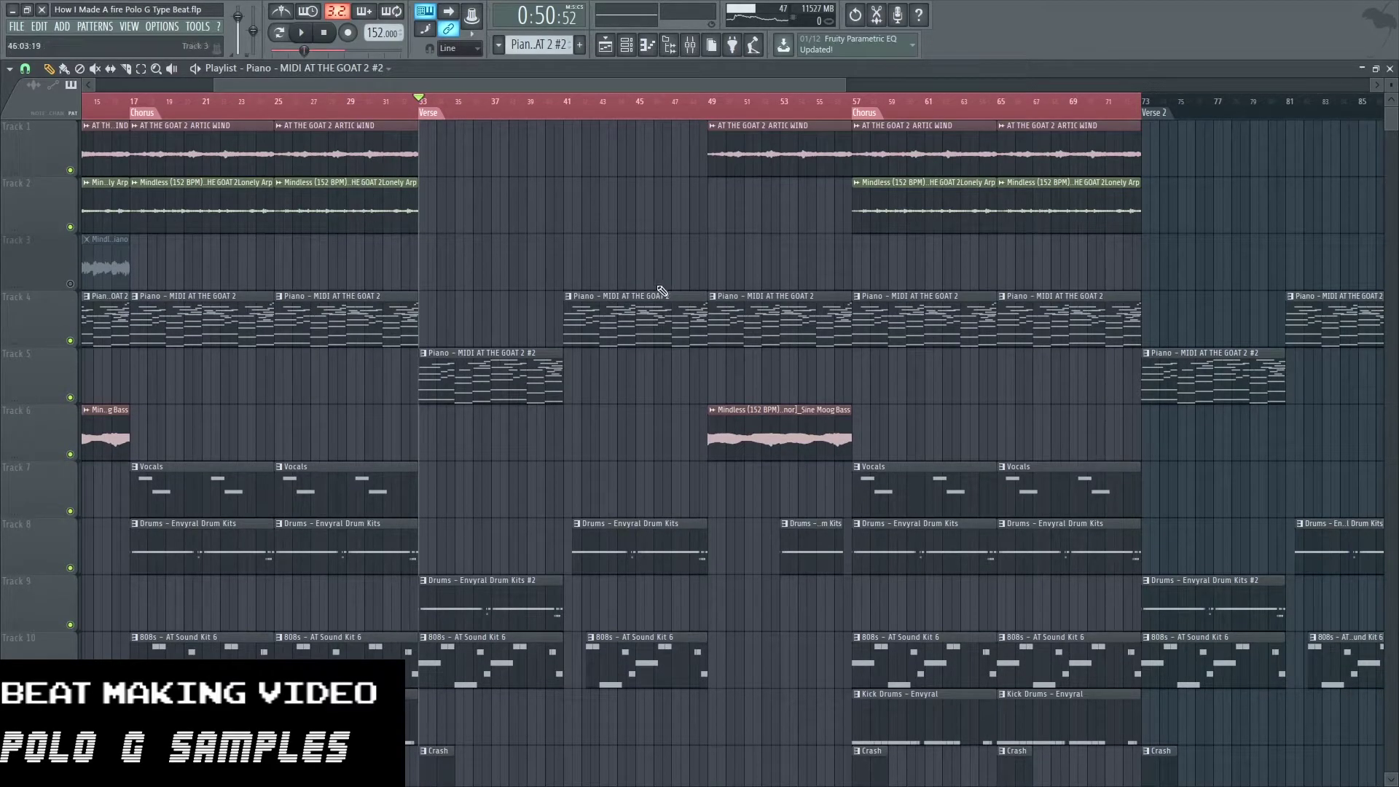
Examine the verse's two halves and the section after it, moving the playhead to bar 49, bar 33 and bar 41
mouse_move(736, 106)
left_mouse_down()
mouse_move(694, 113)
mouse_move(710, 118)
left_mouse_up()
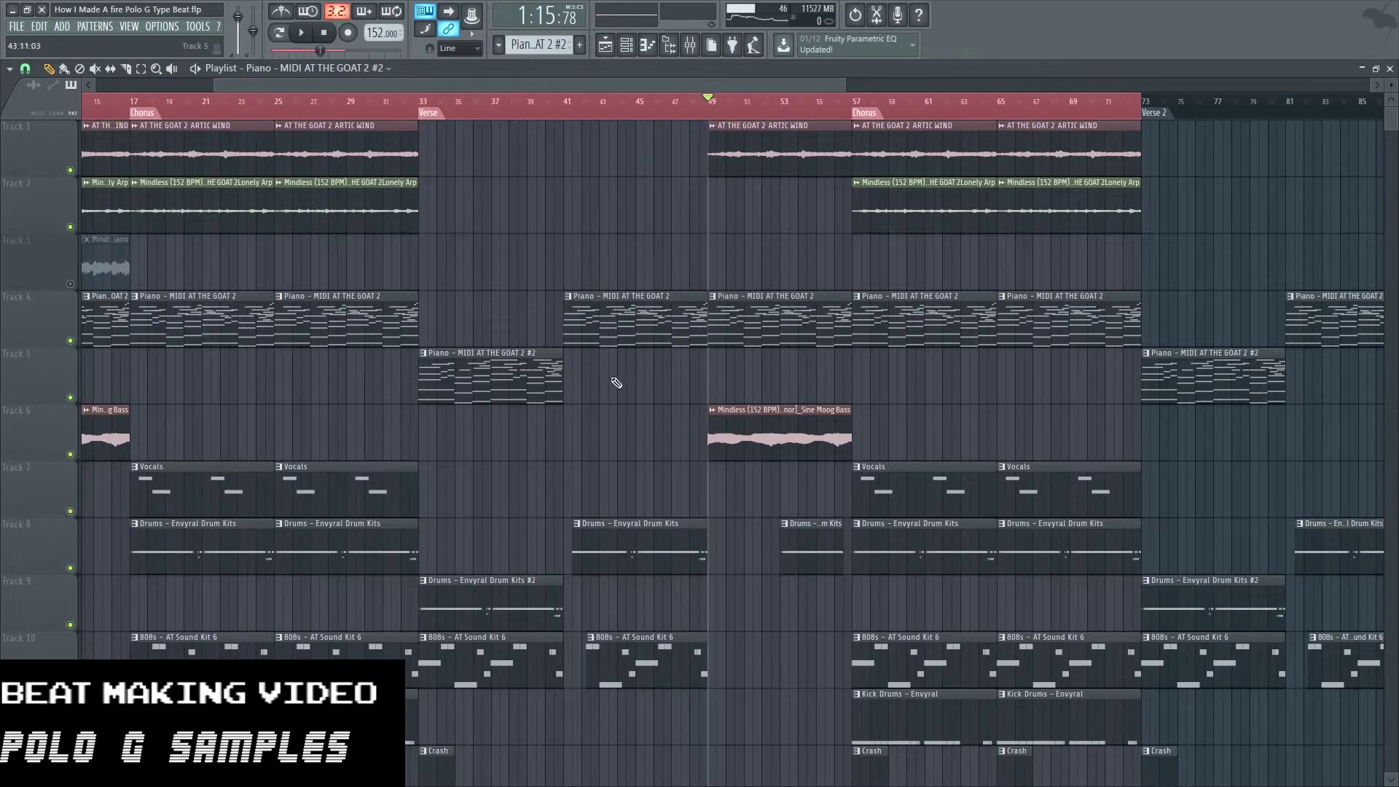
scroll(583, 404, "down", 6)
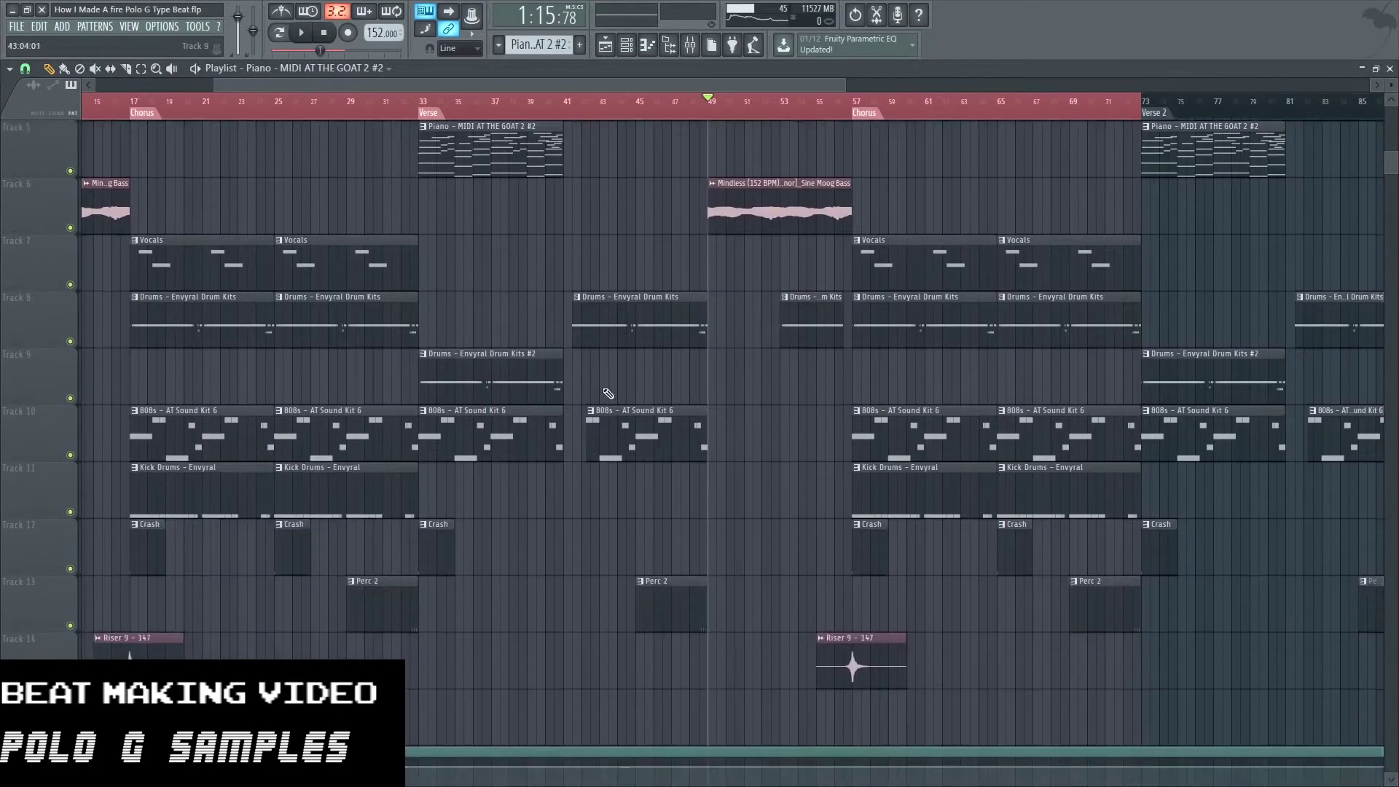
scroll(619, 408, "up", 6)
left_click_drag(439, 107, 423, 105)
left_click(564, 109)
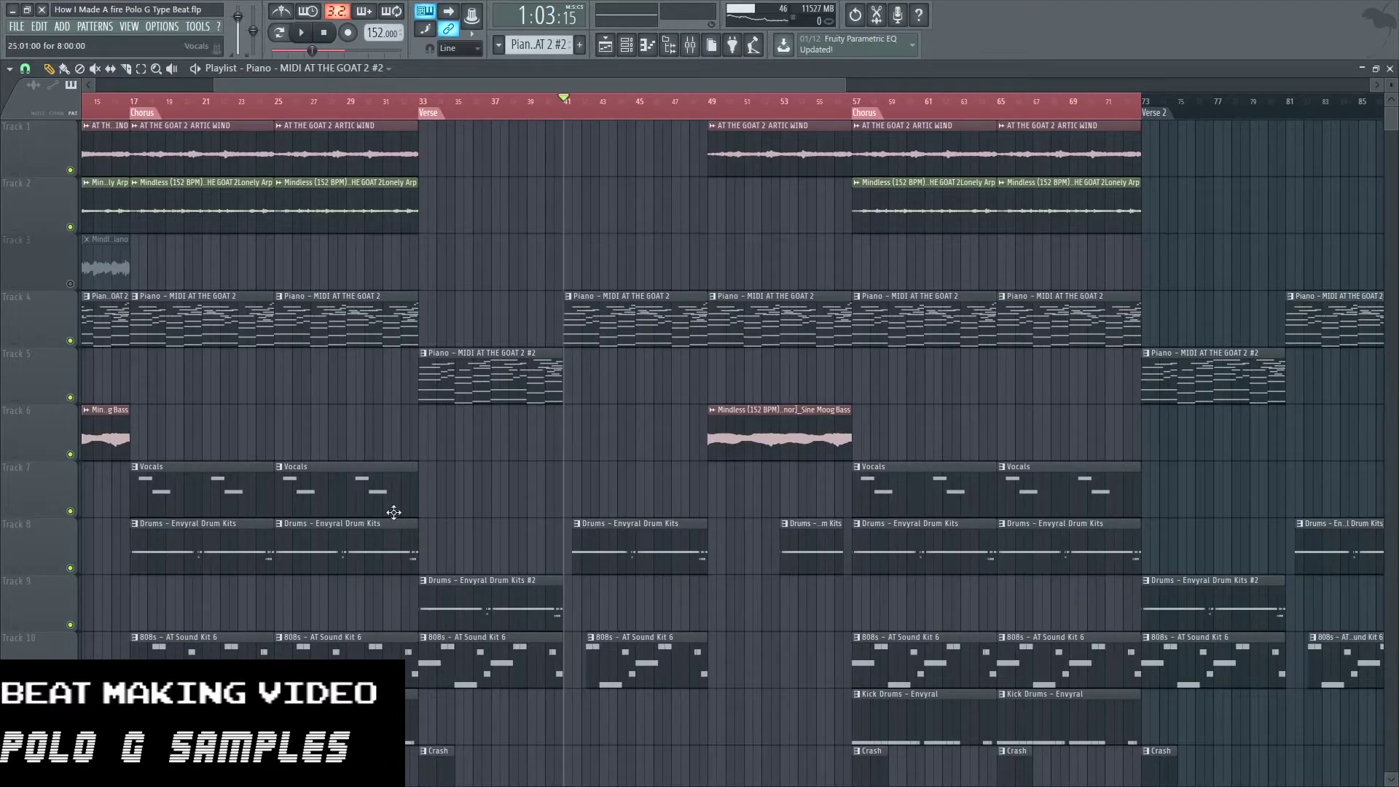
Return the playhead to the start of the Verse at bar 33 and open its 808s - AT Sound Kit 6 pattern in the piano roll
left_click(418, 102)
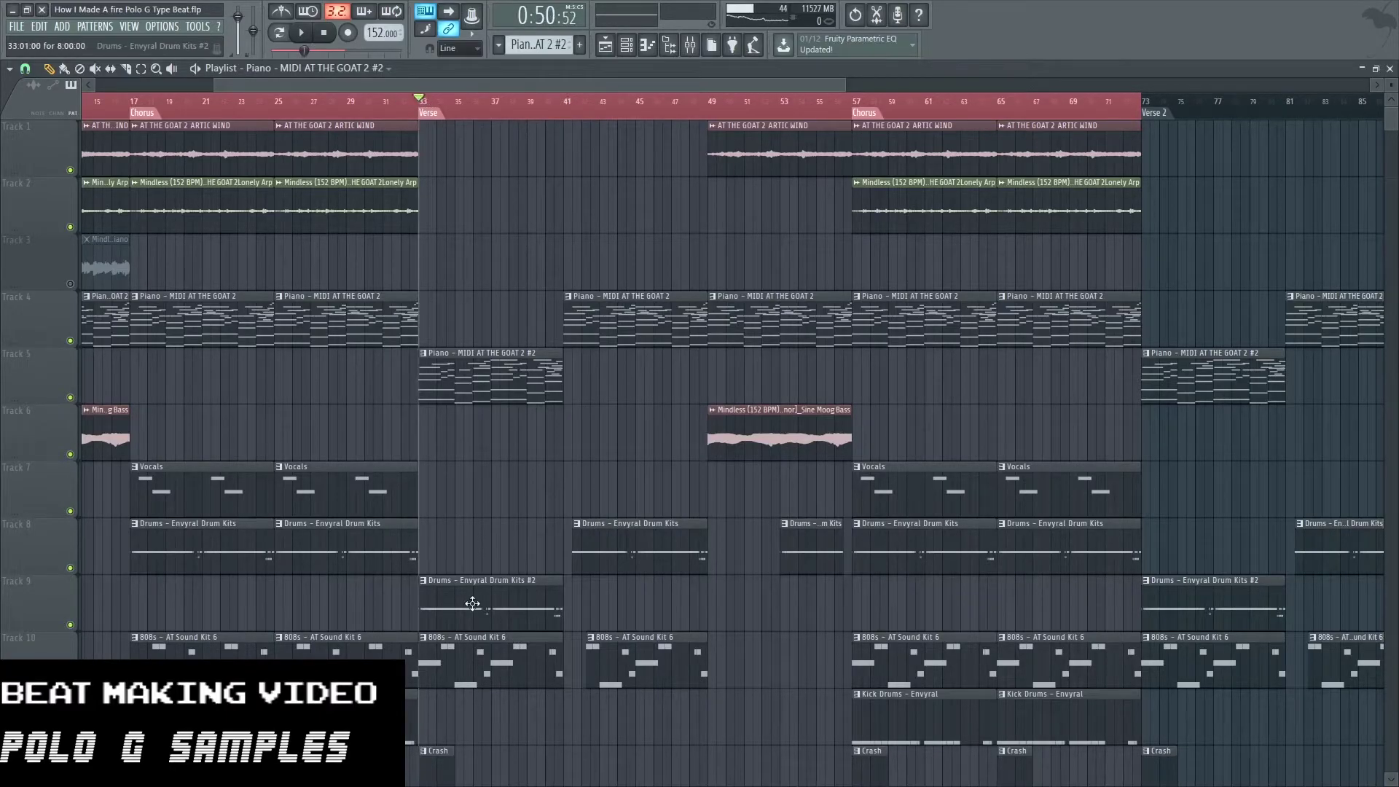
scroll(474, 590, "down", 2)
double_click(477, 535)
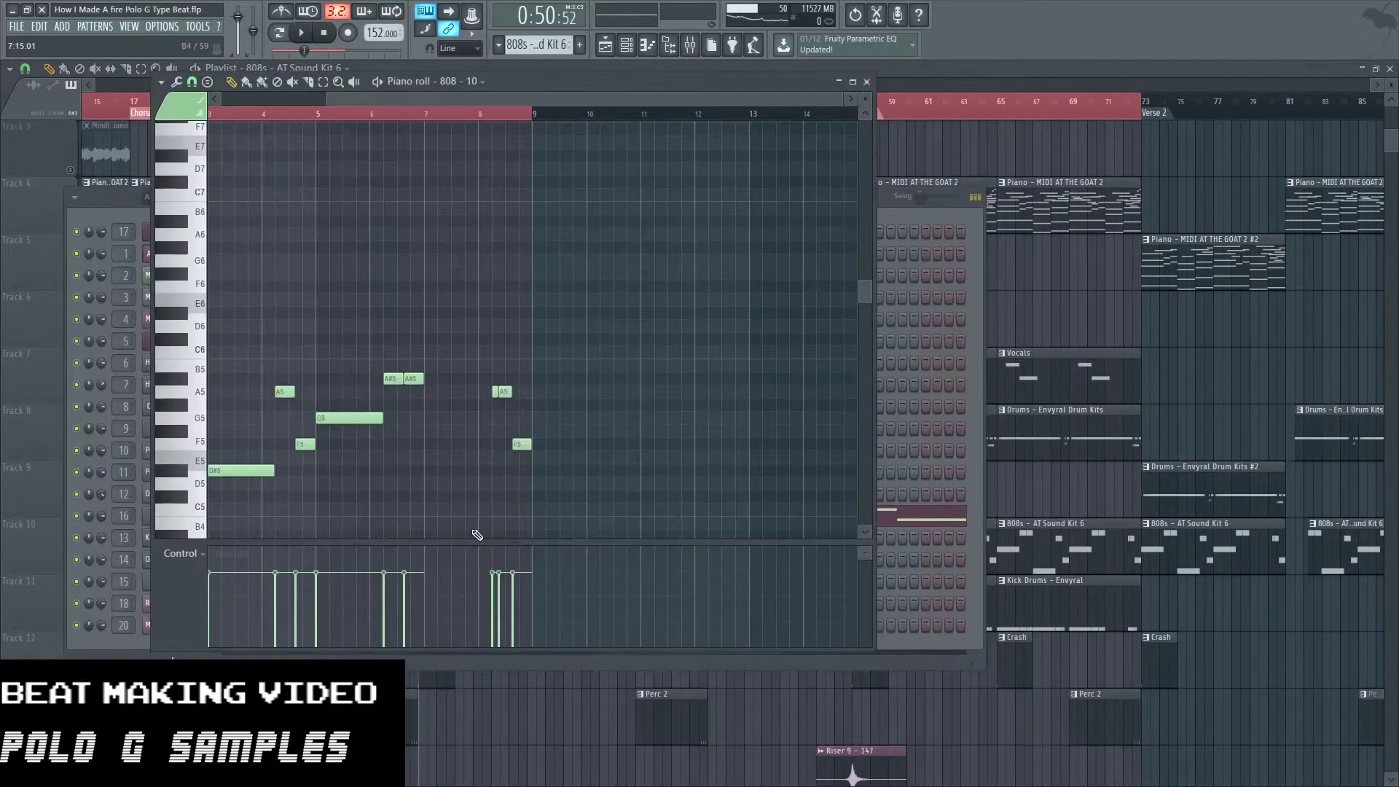
Move the channel rack out of the way, play the 808s - AT Sound Kit 6 pattern alone and examine its 808 - 10 notes
left_click(908, 218)
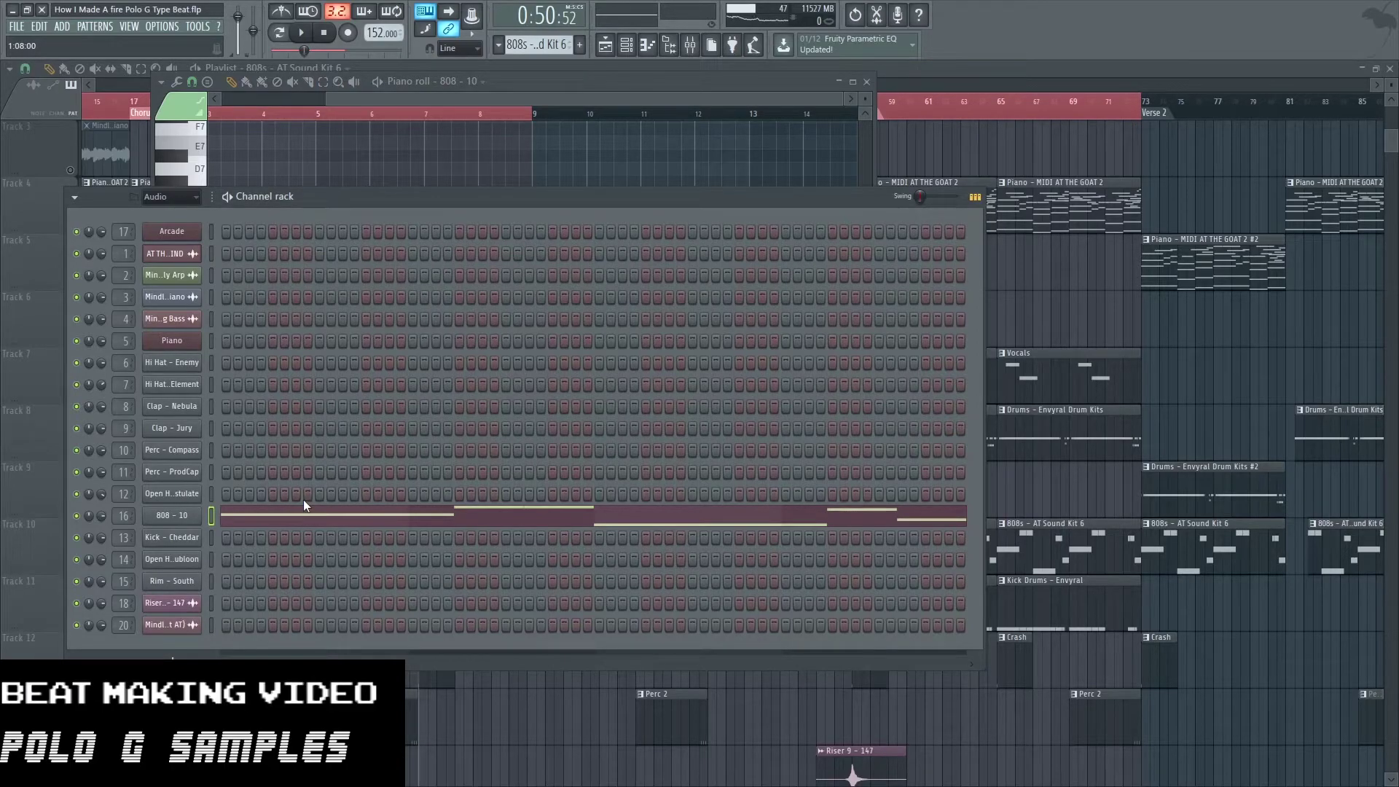
left_click_drag(510, 197, 669, 125)
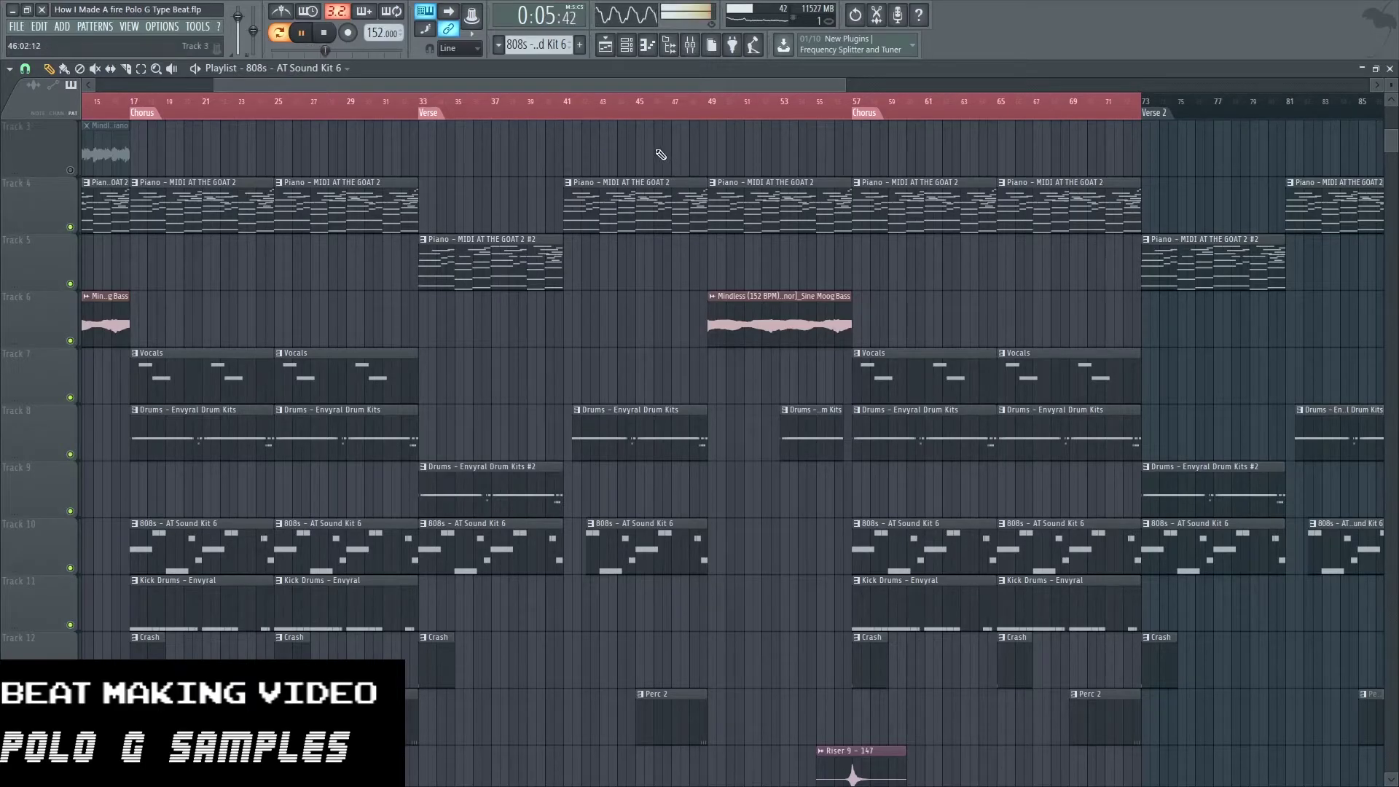
left_click(629, 46)
left_click(748, 445)
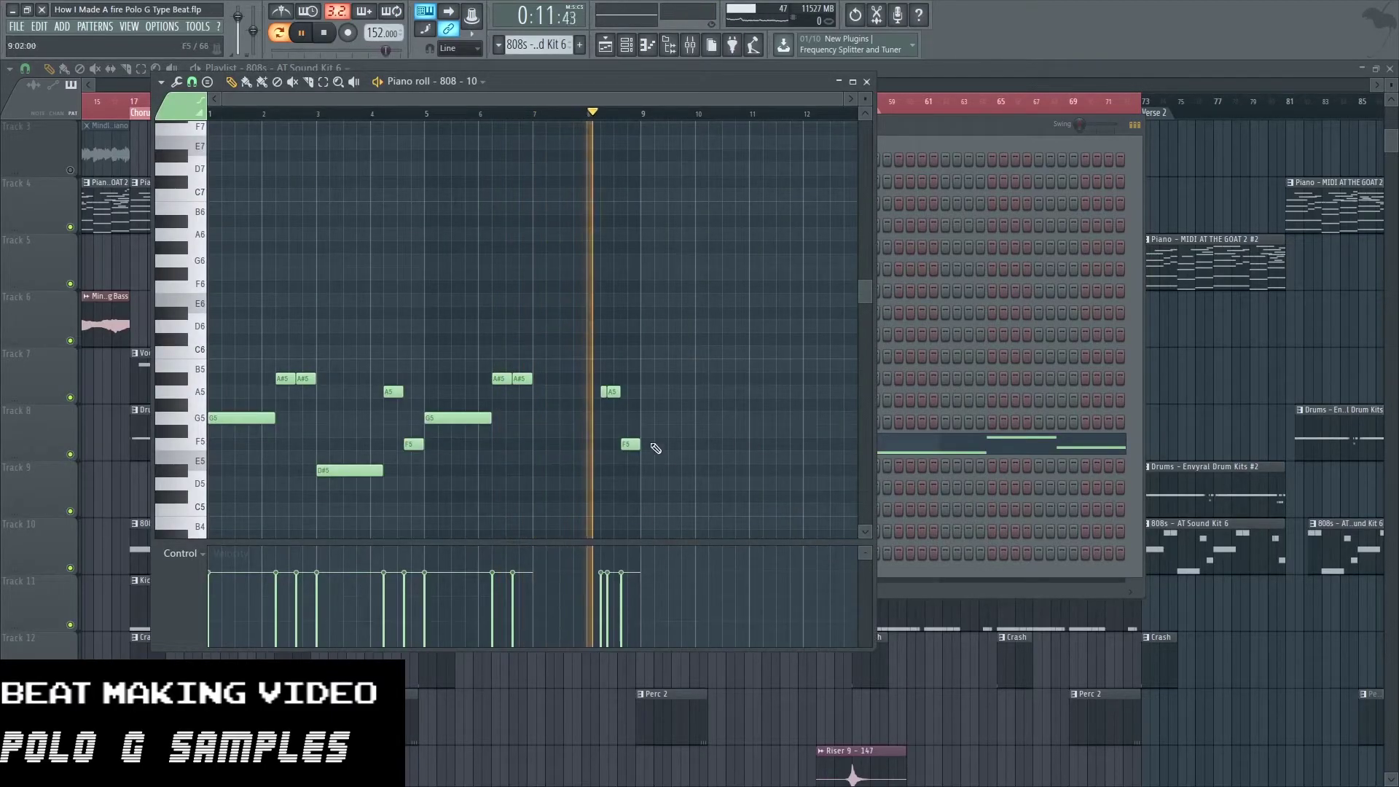
key("space")
scroll(516, 359, "up", 3)
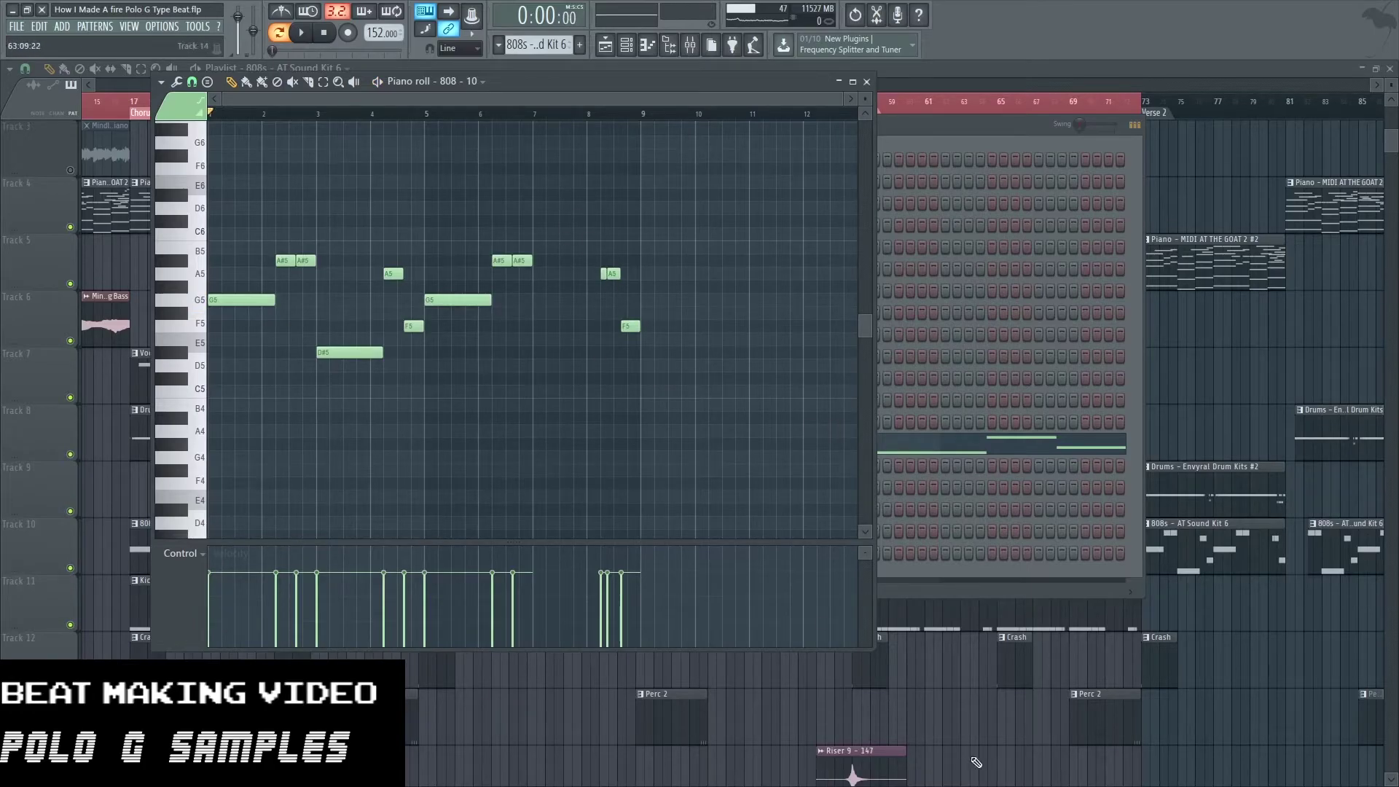
Return to the playlist, play the Verse from bar 33 and look over its drum, percussion and effect tracks
key("F5")
left_click(413, 106)
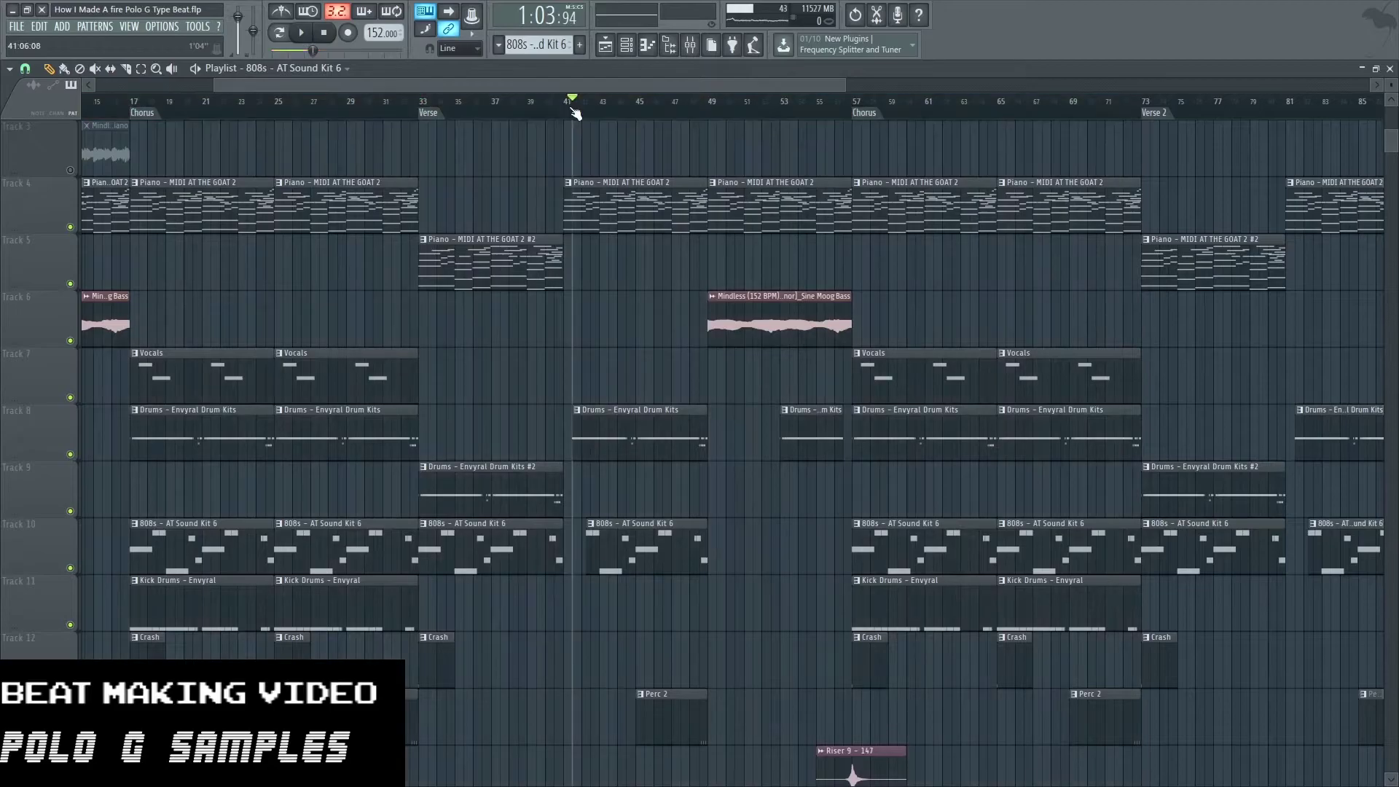
key("space")
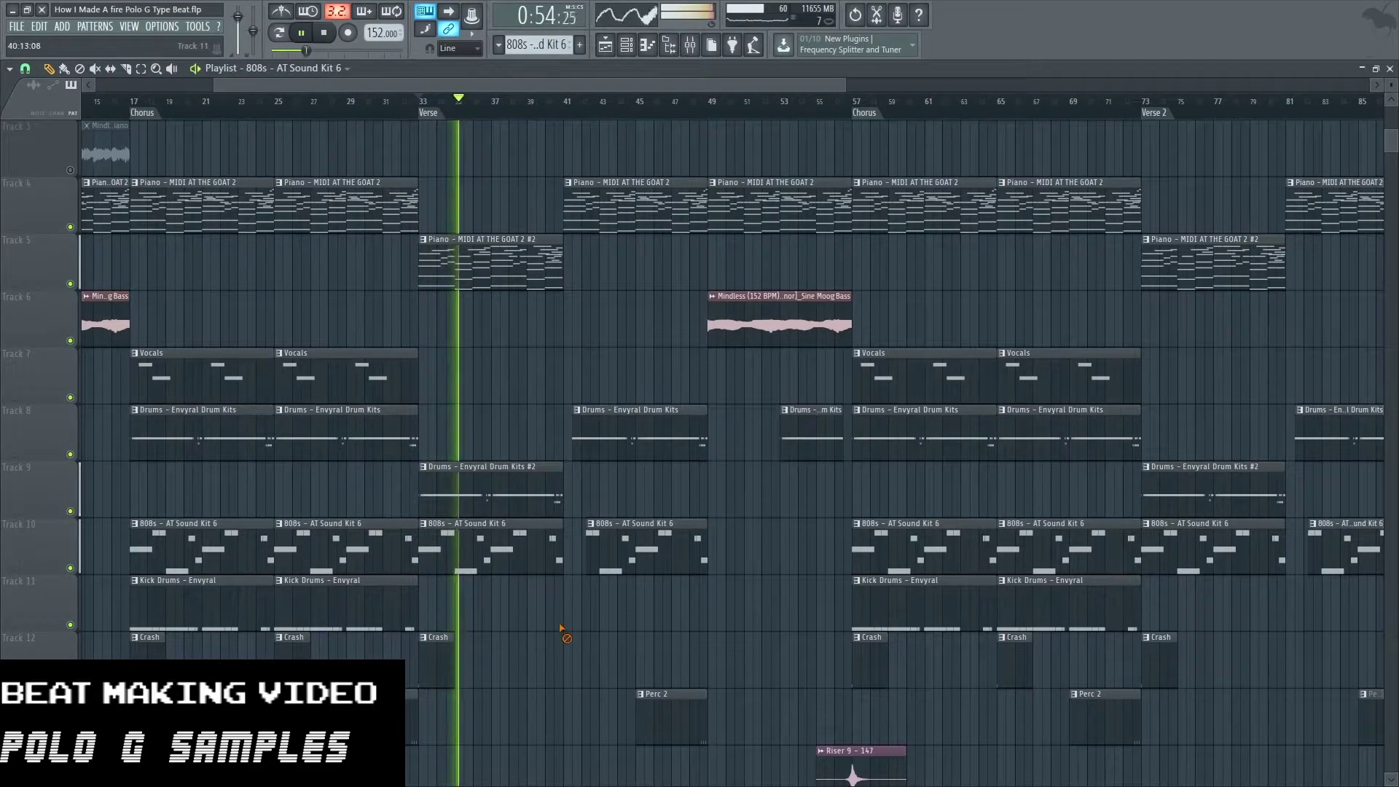
scroll(564, 613, "down", 4)
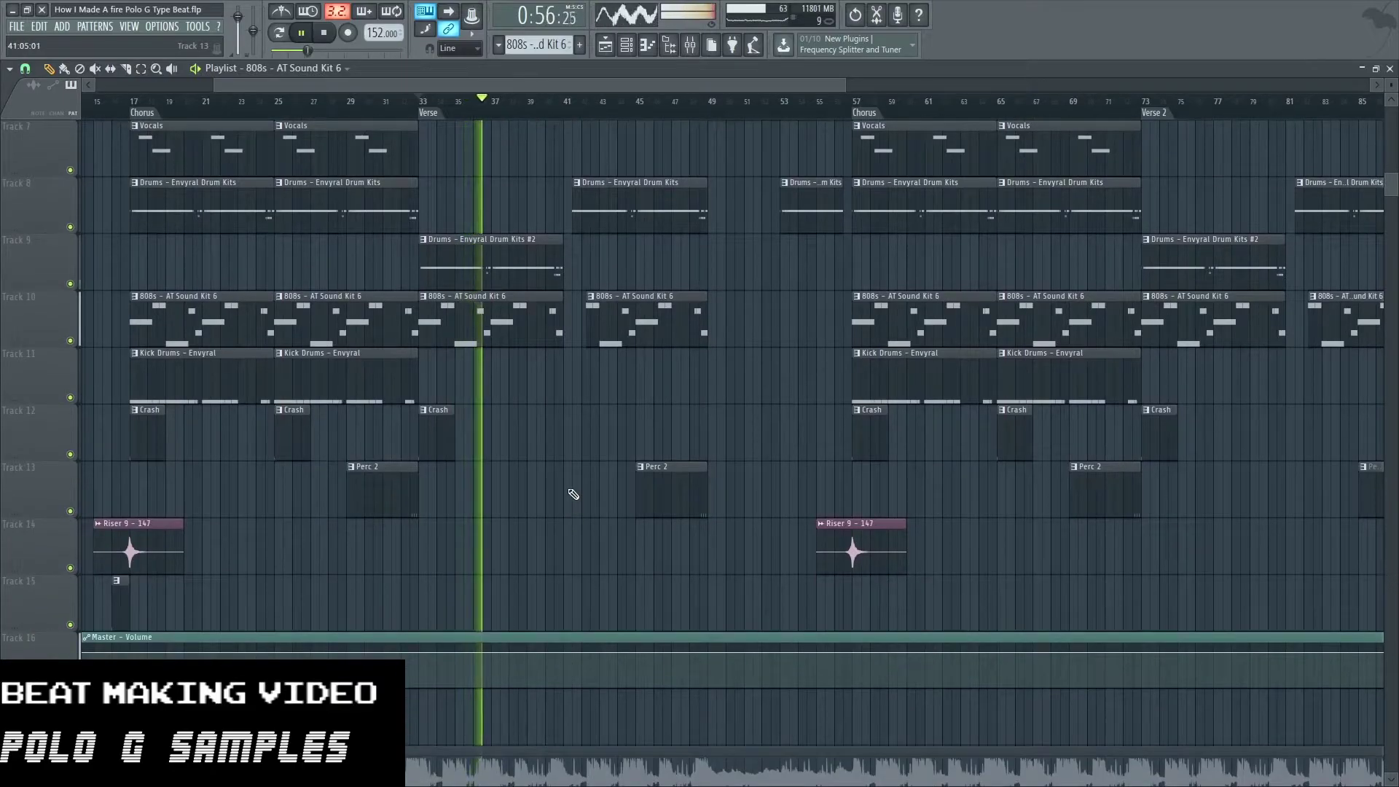
scroll(570, 498, "down", 7)
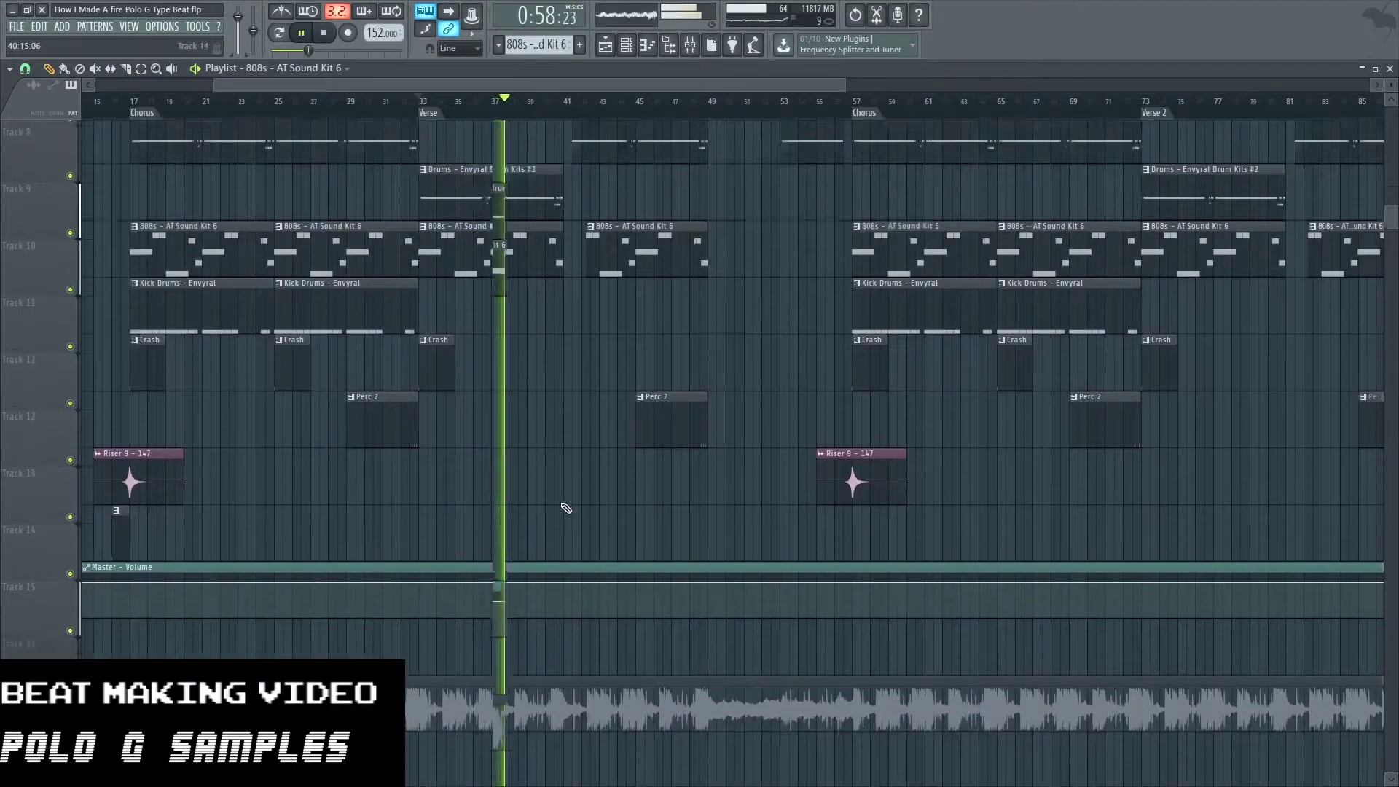
scroll(561, 506, "up", 11)
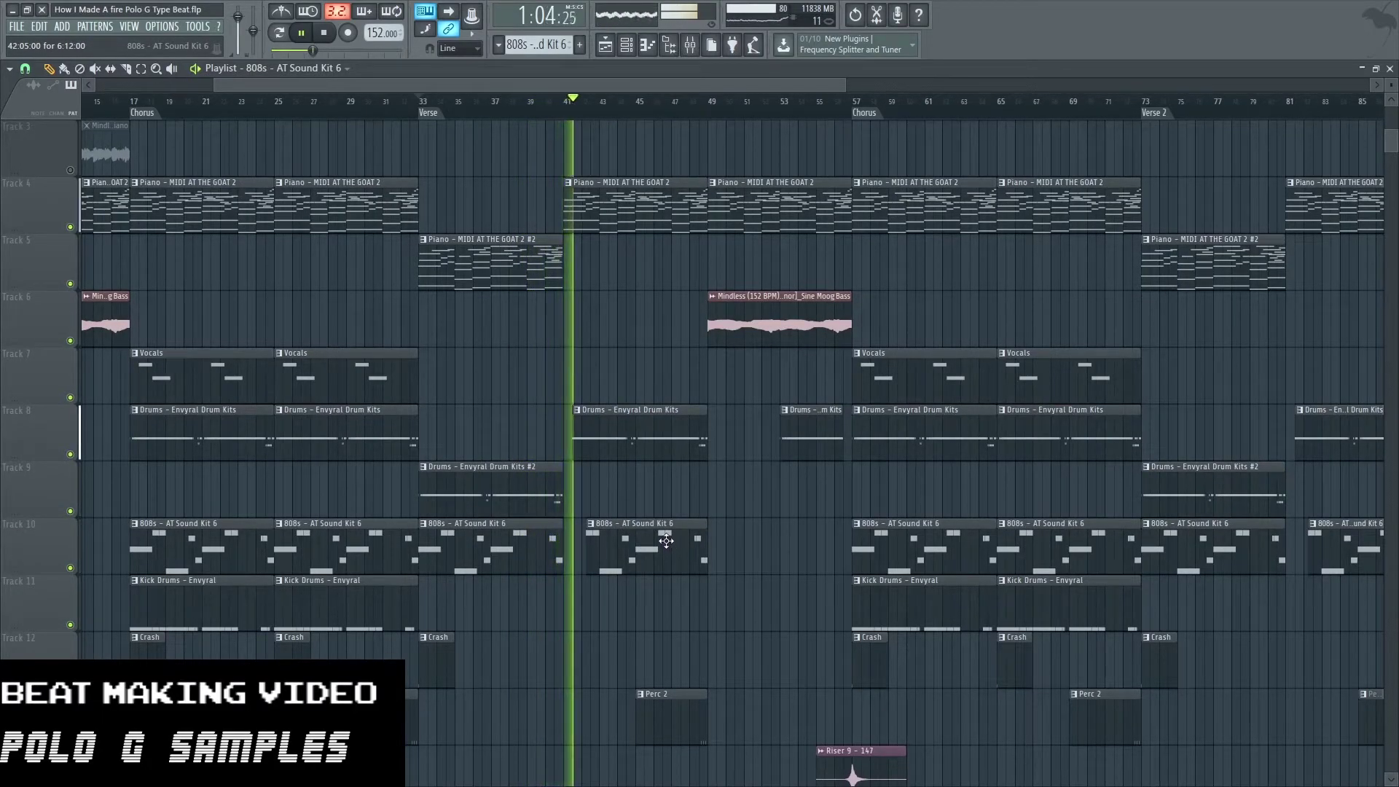
Set the playhead to bar 41 and play the start of the verse's second half
scroll(569, 441, "up", 3)
key("space")
left_click(563, 117)
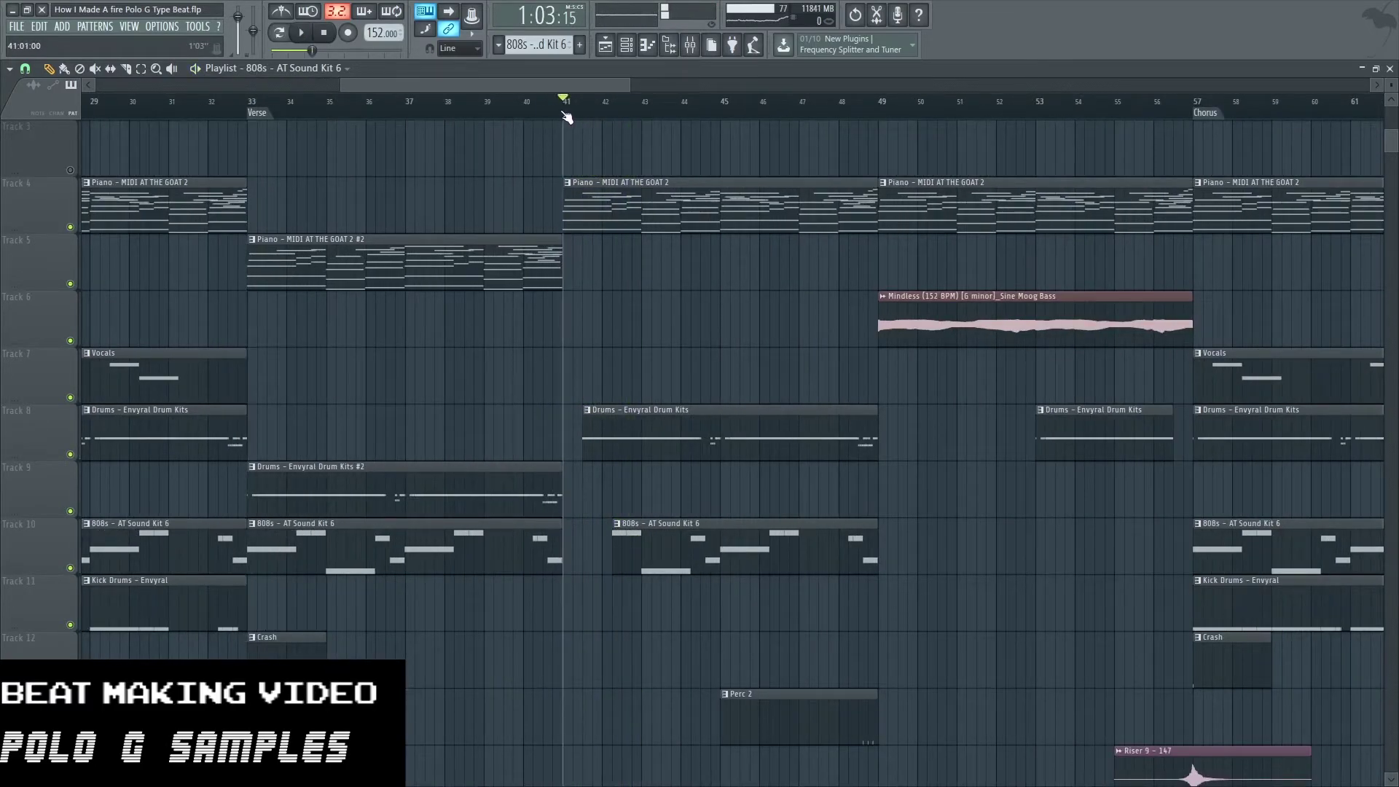
key("space")
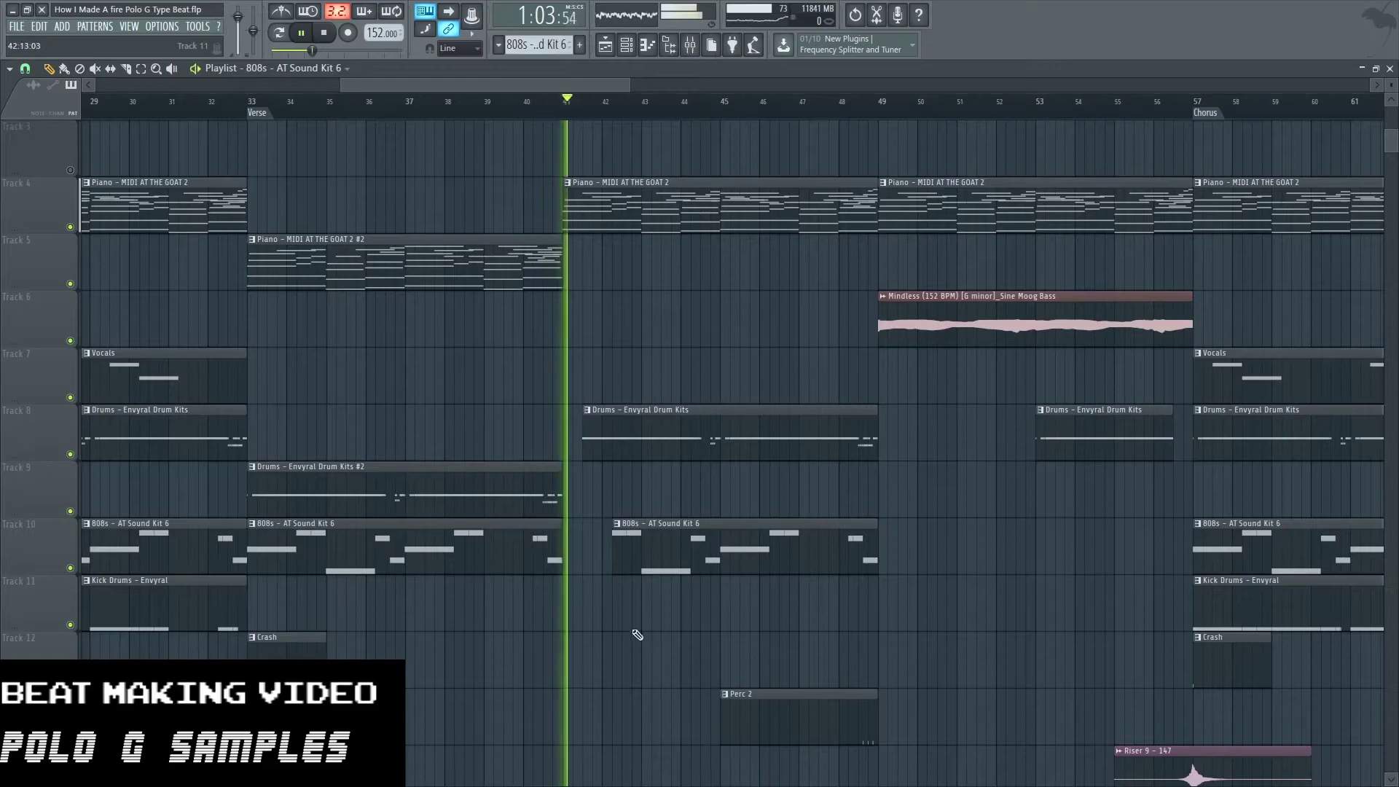
key("space")
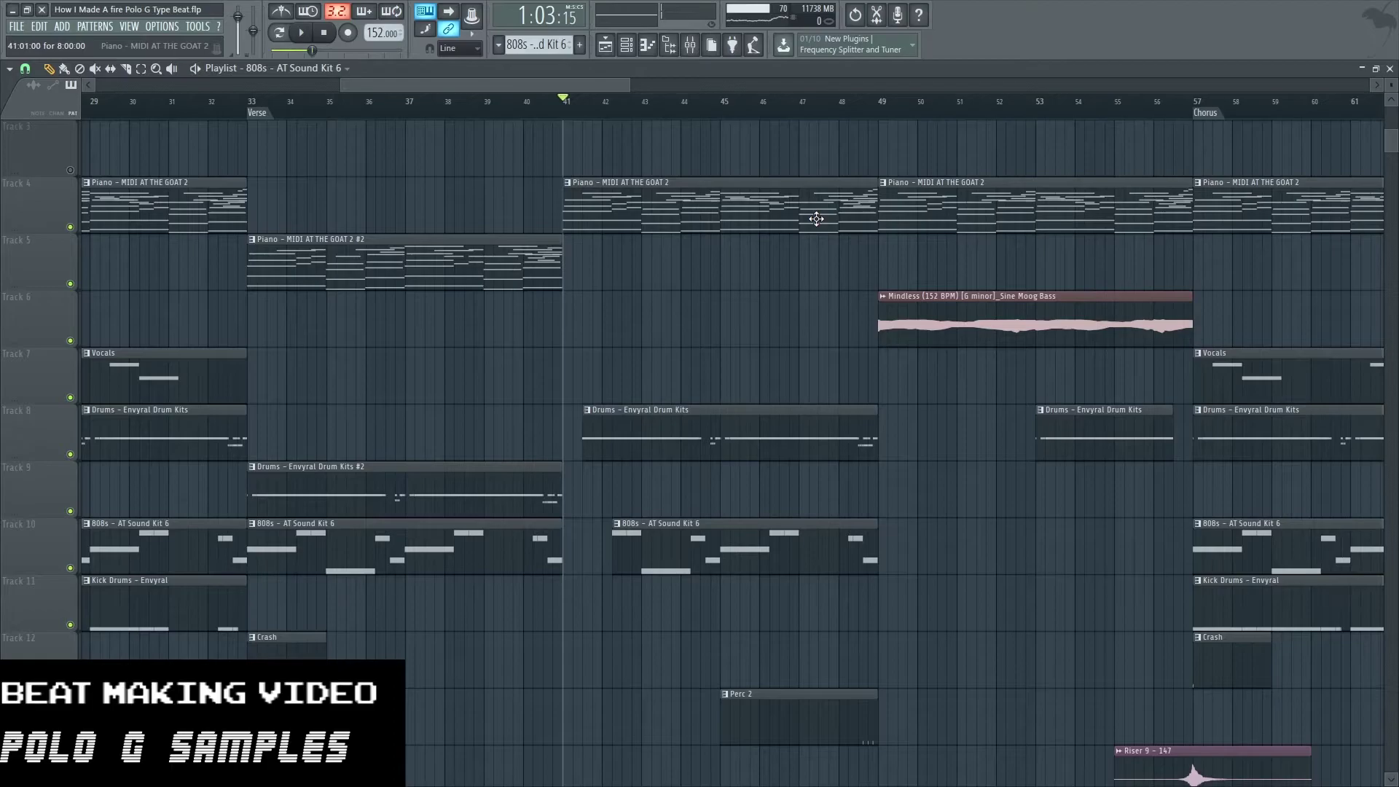
Play from near bar 48 through the break into the second Chorus, reviewing the layers in both sections
left_click(836, 103)
key("space")
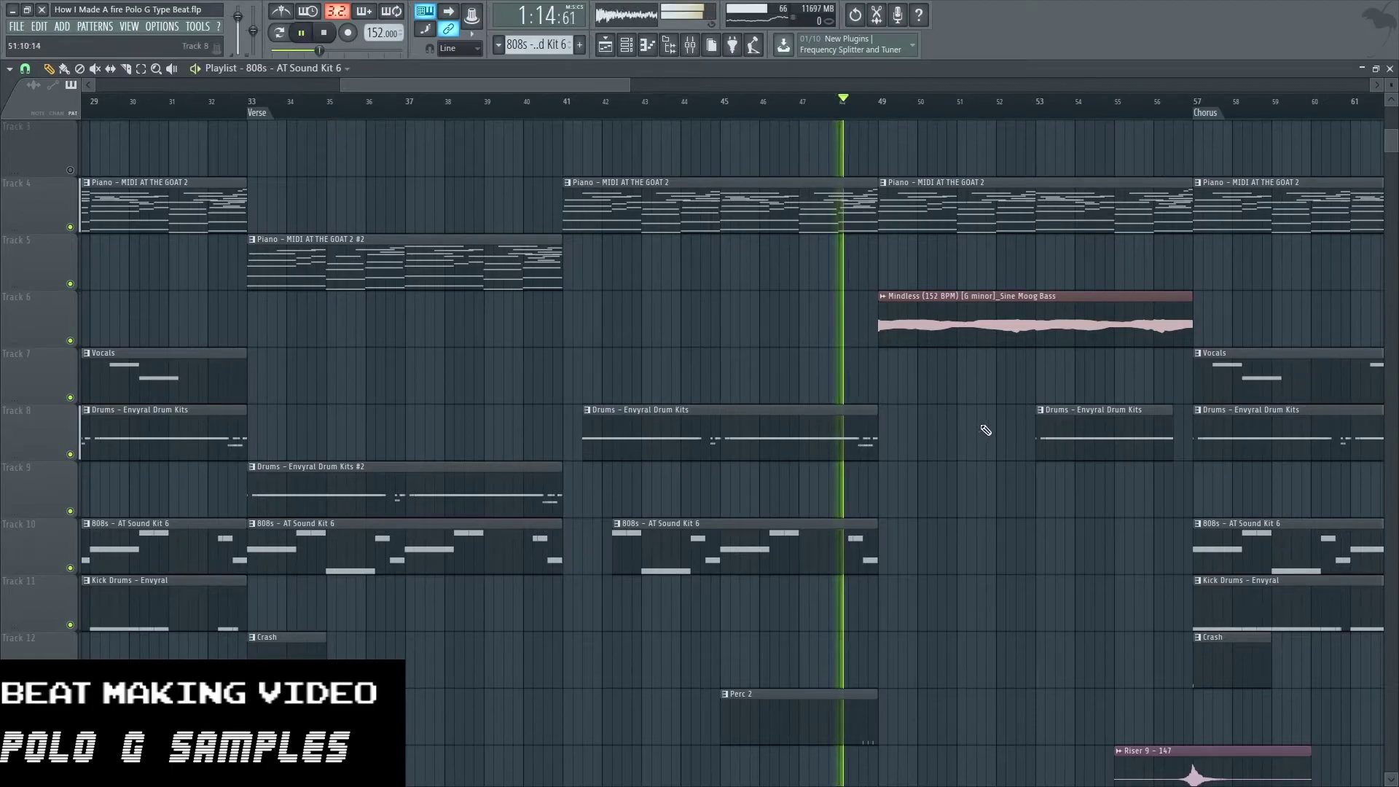
scroll(985, 437, "down", 3)
scroll(975, 481, "down", 4)
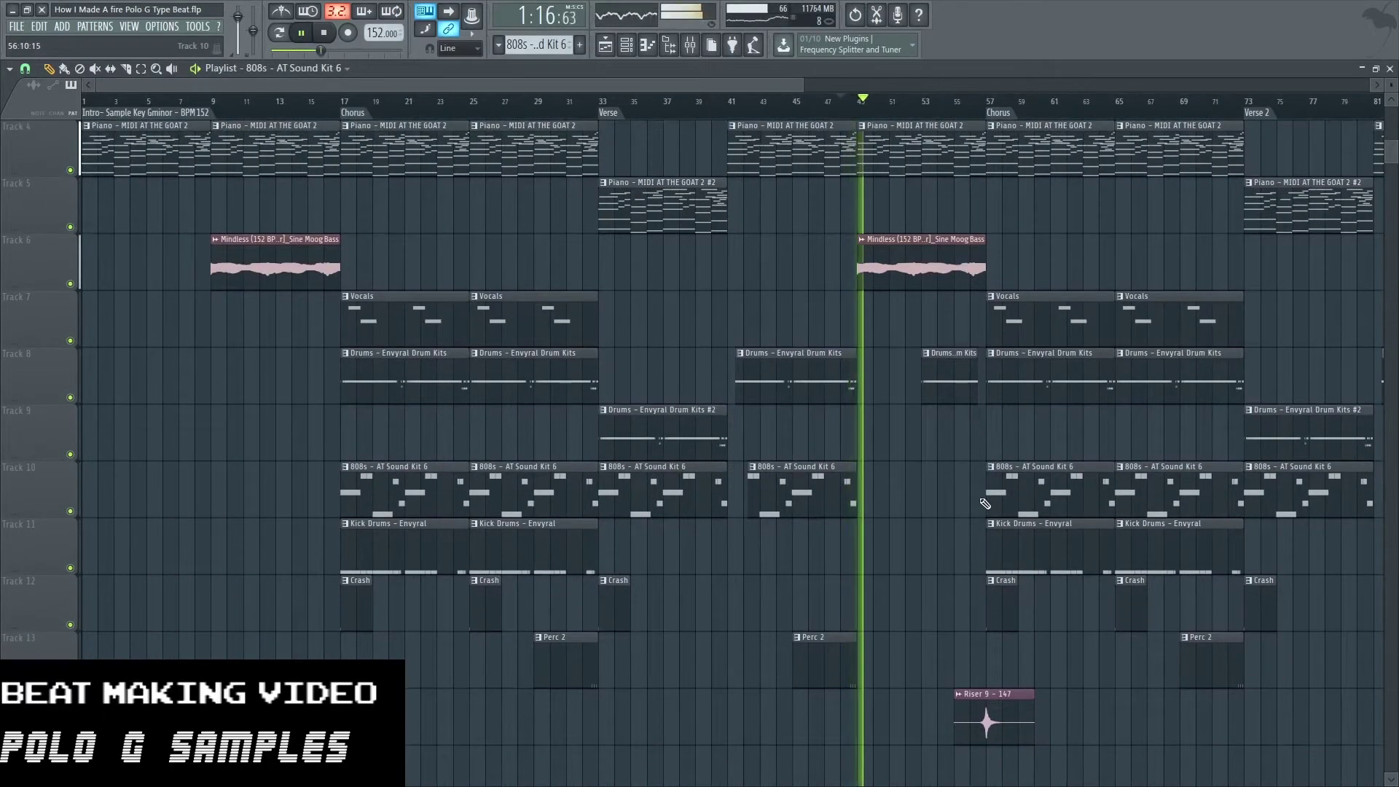
scroll(947, 240, "up", 3)
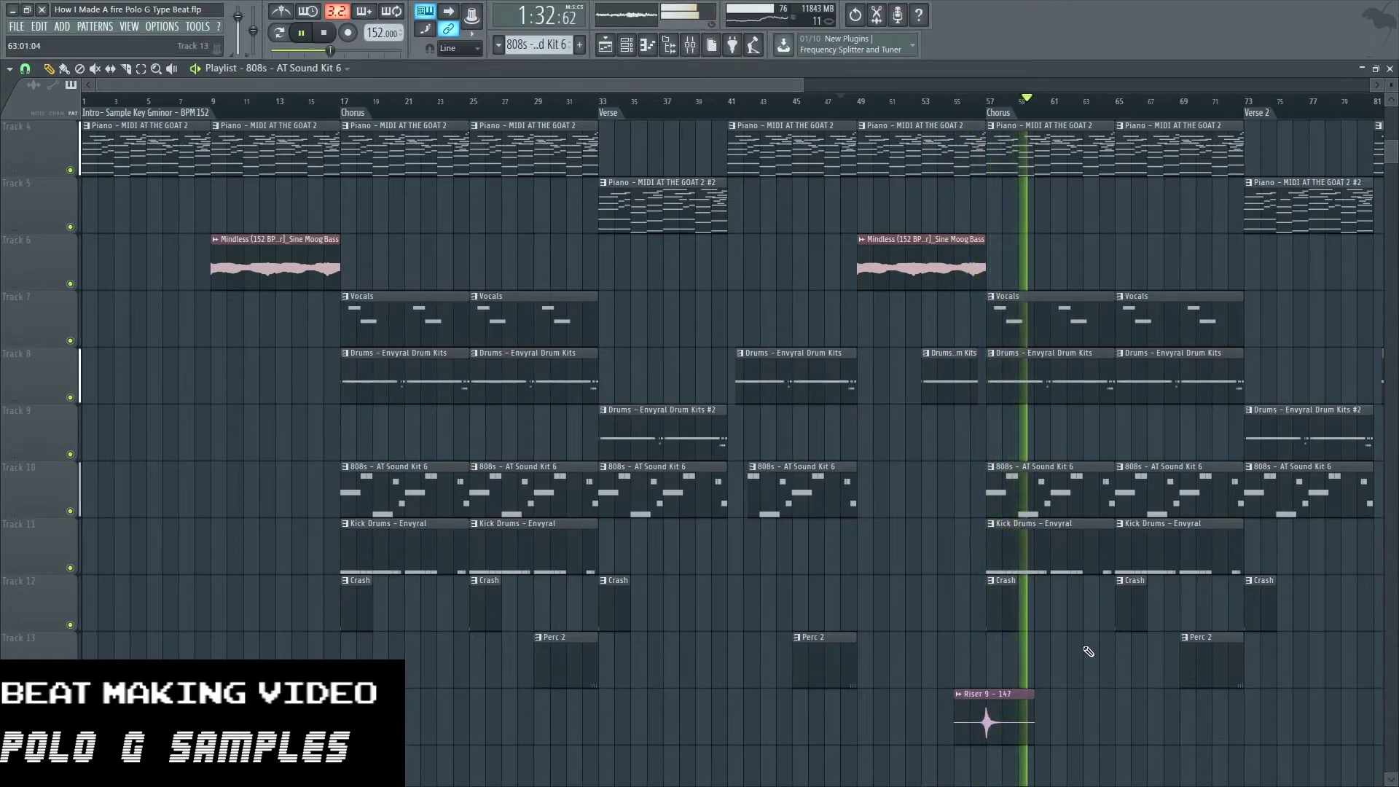
scroll(1087, 649, "down", 2)
scroll(886, 695, "up", 3)
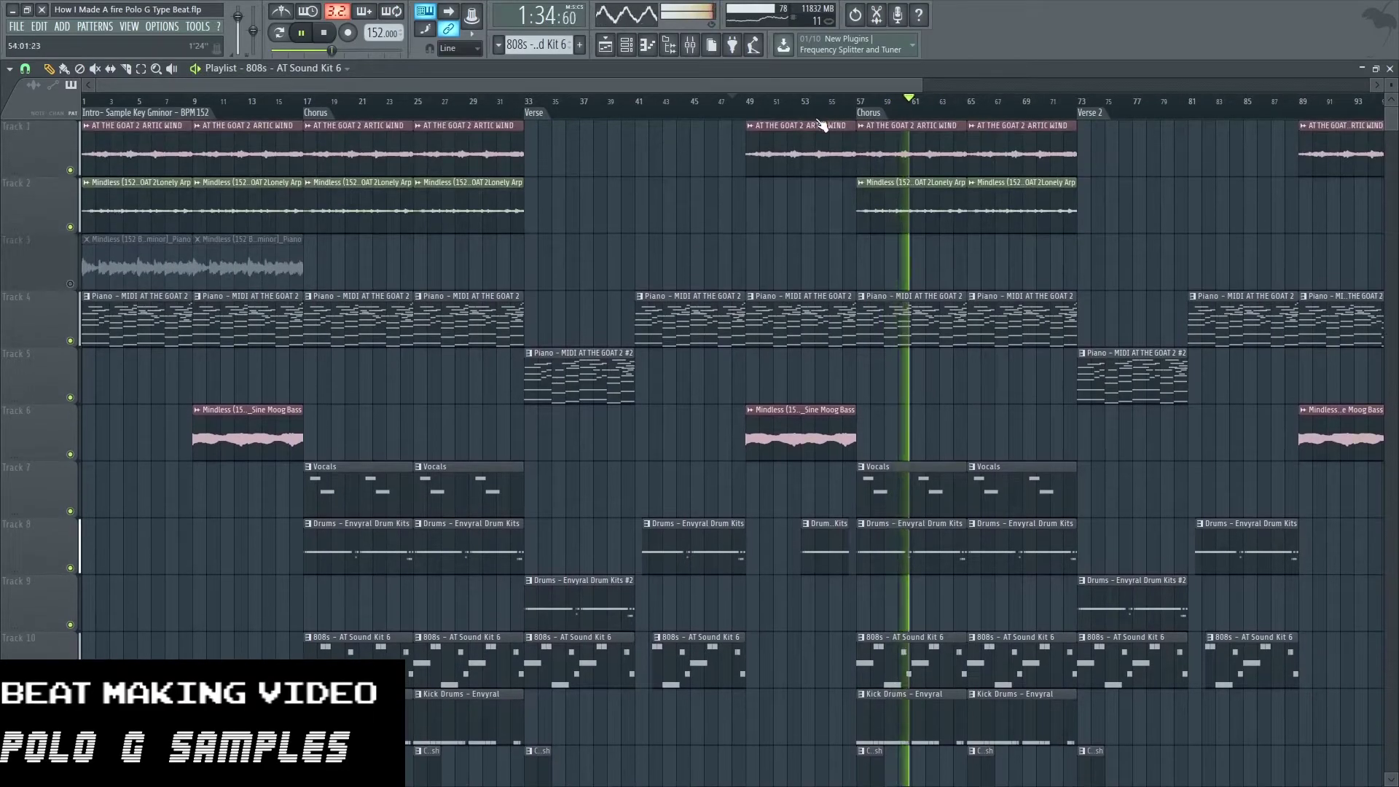
Play the Outro from bar 113 to near the end, reviewing its layers down to the Master - Volume automation fade
left_click_drag(846, 89, 1288, 91)
key("space")
left_click(871, 102)
key("space")
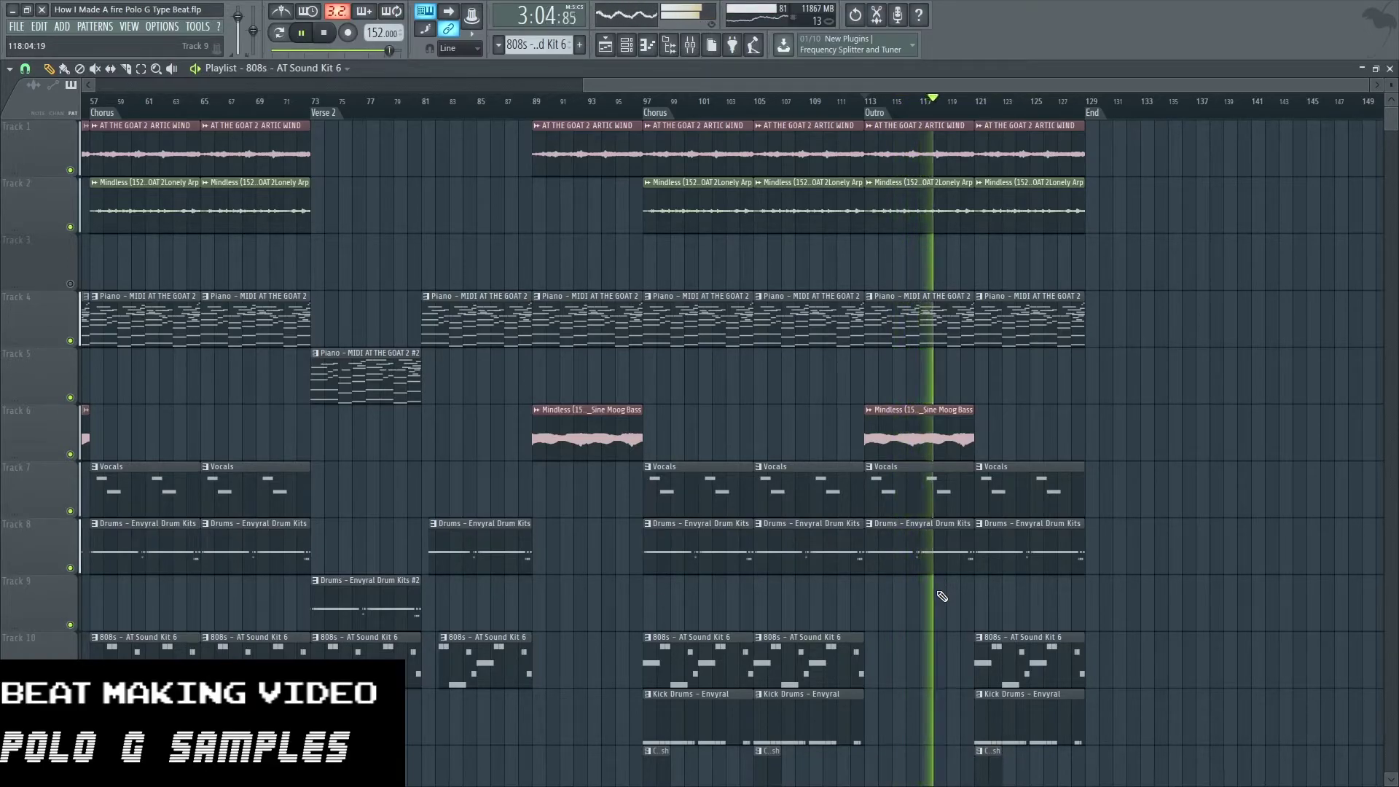
scroll(942, 596, "down", 8)
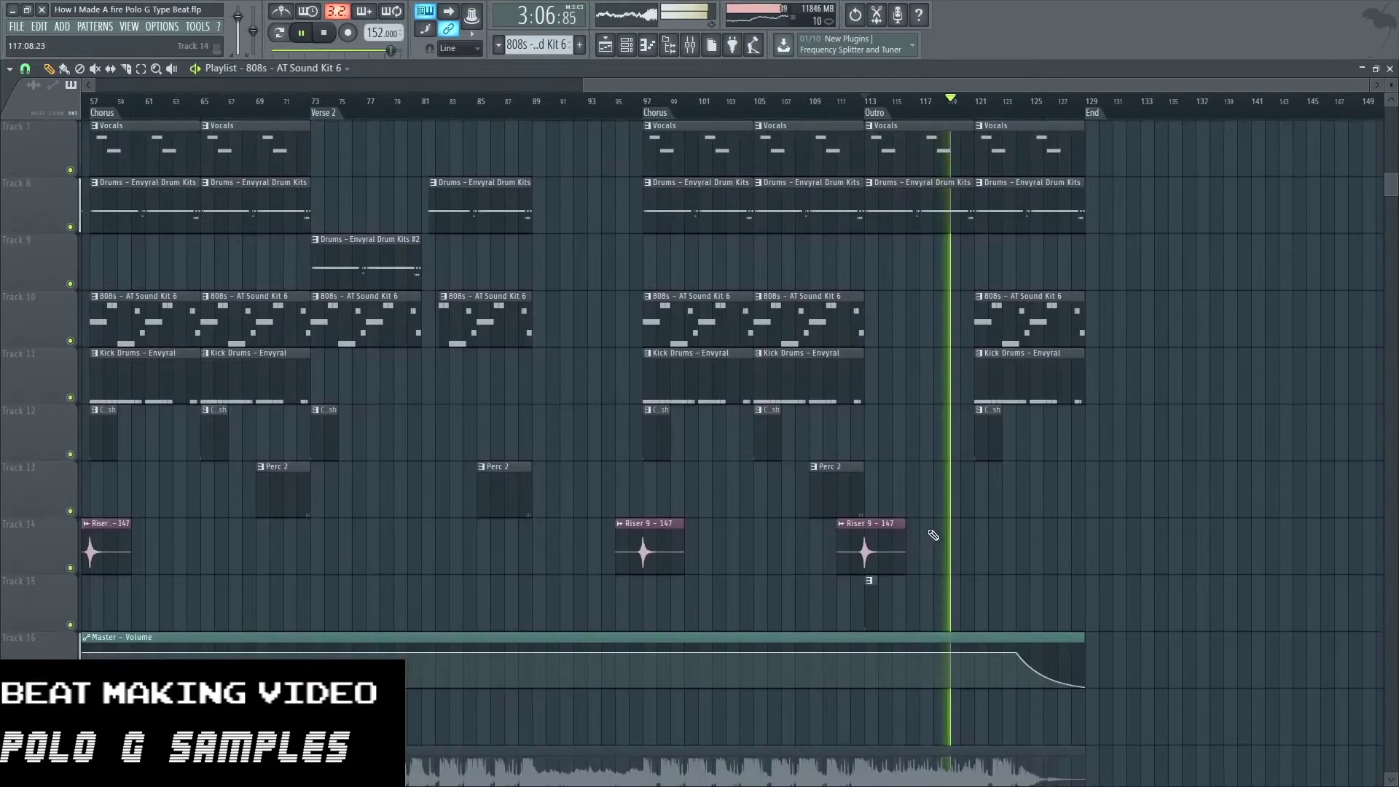
scroll(1039, 535, "down", 4)
scroll(1093, 583, "up", 8)
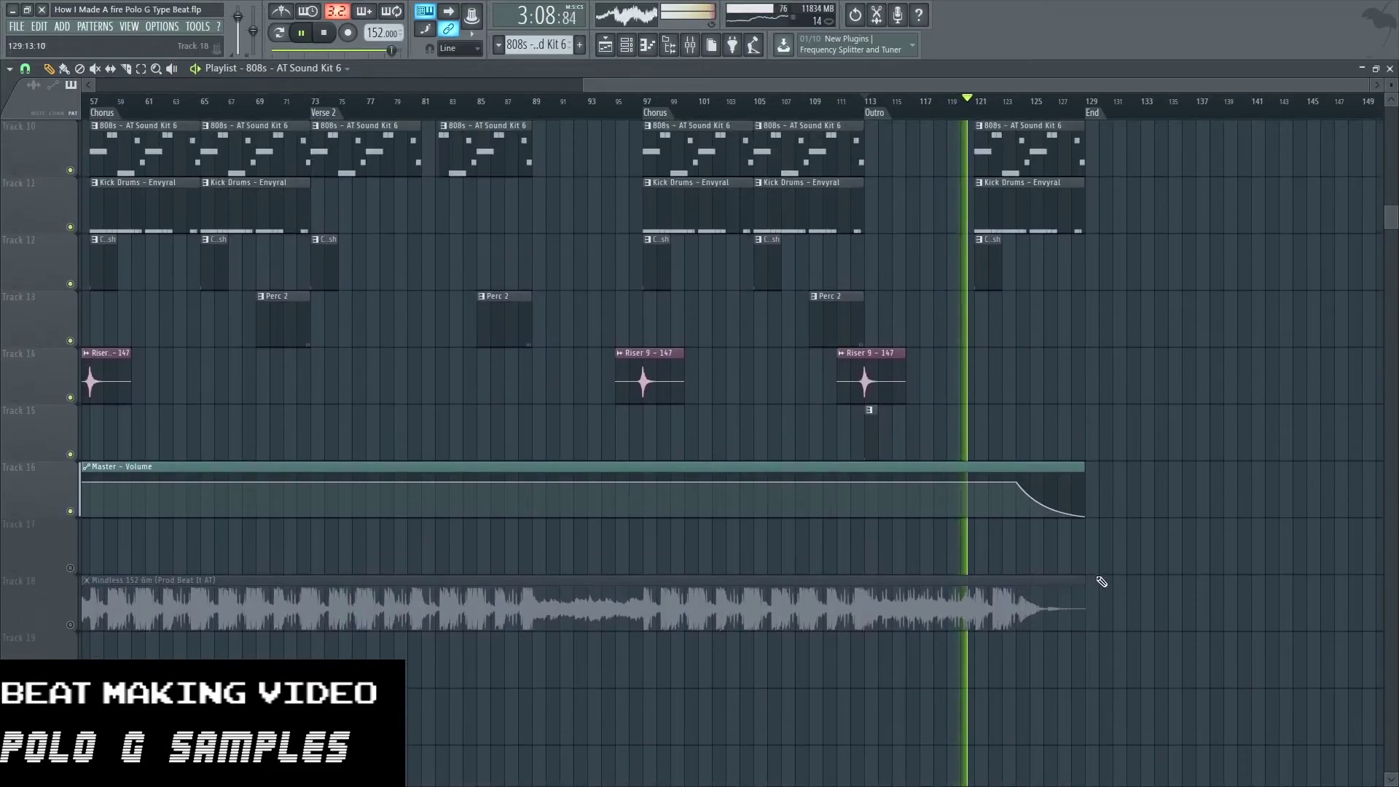
scroll(1089, 510, "up", 3)
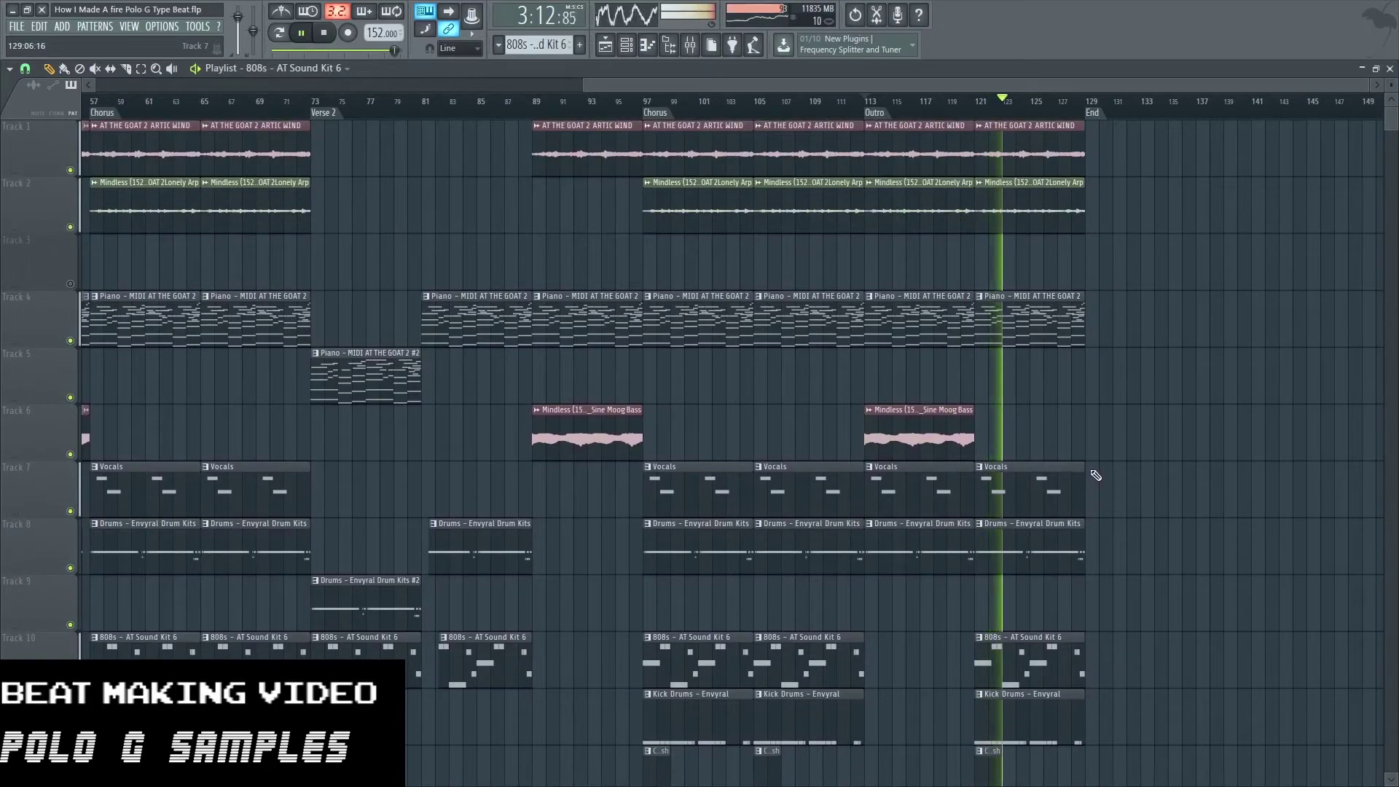
scroll(1078, 510, "down", 7)
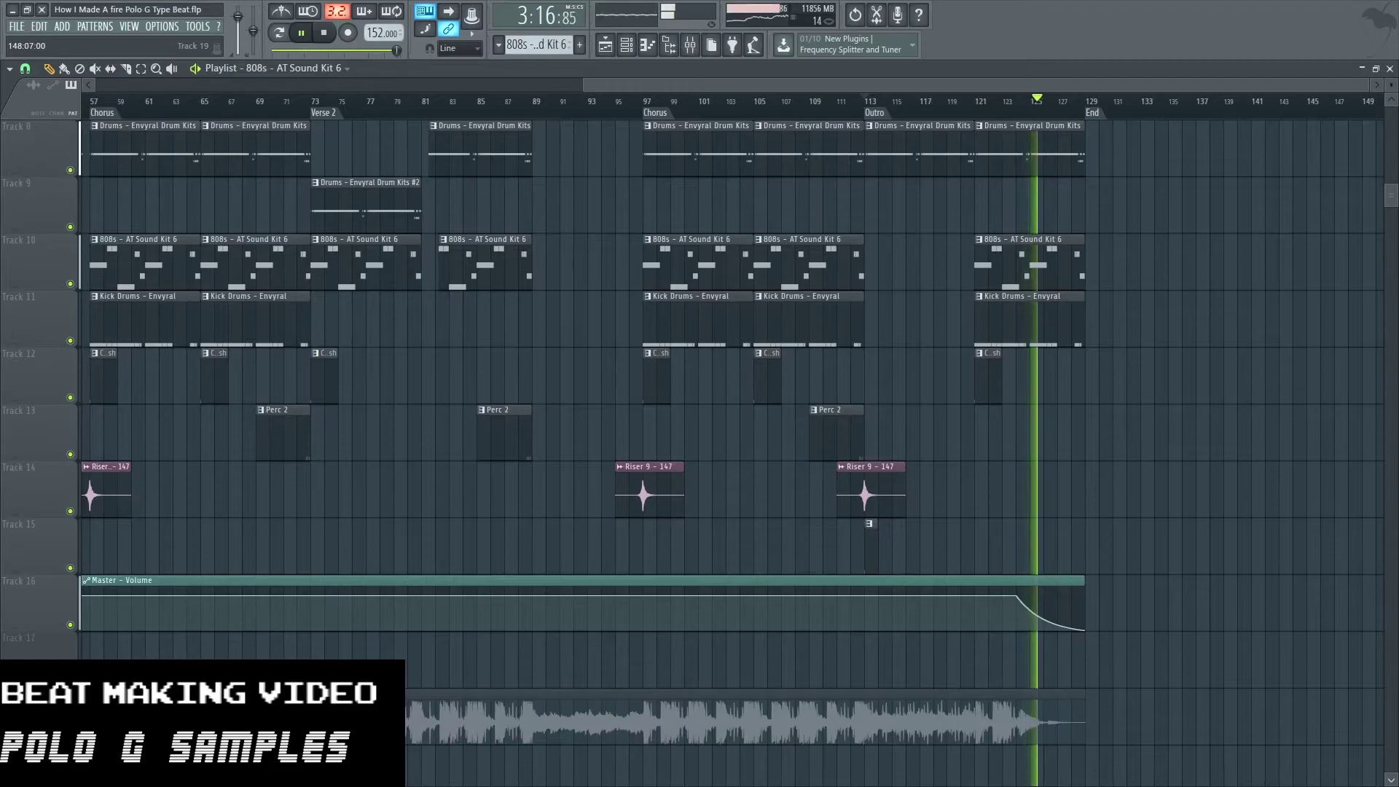
scroll(1052, 525, "down", 2)
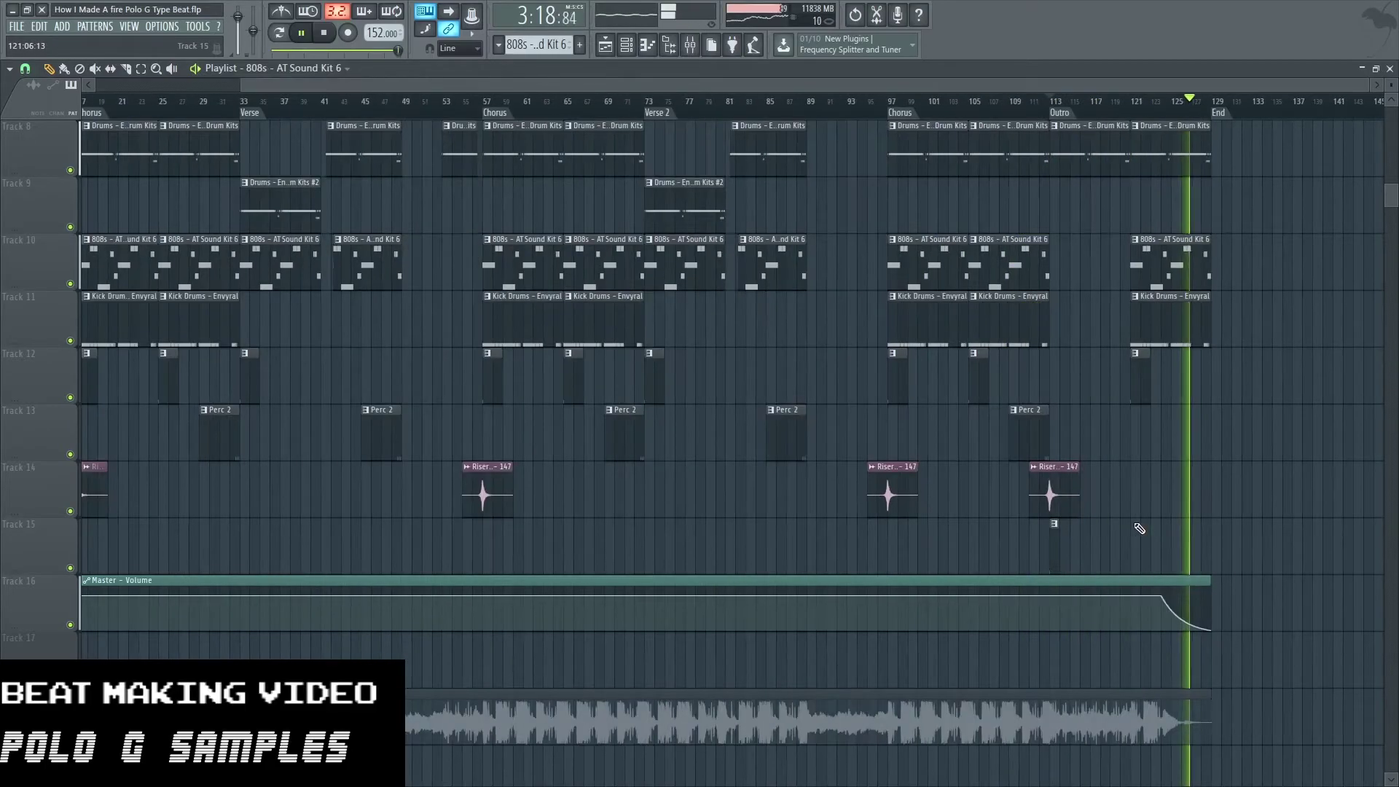
Open the Perc 2 pattern, audition its Rim - South sample and return to the playlist
double_click(619, 448)
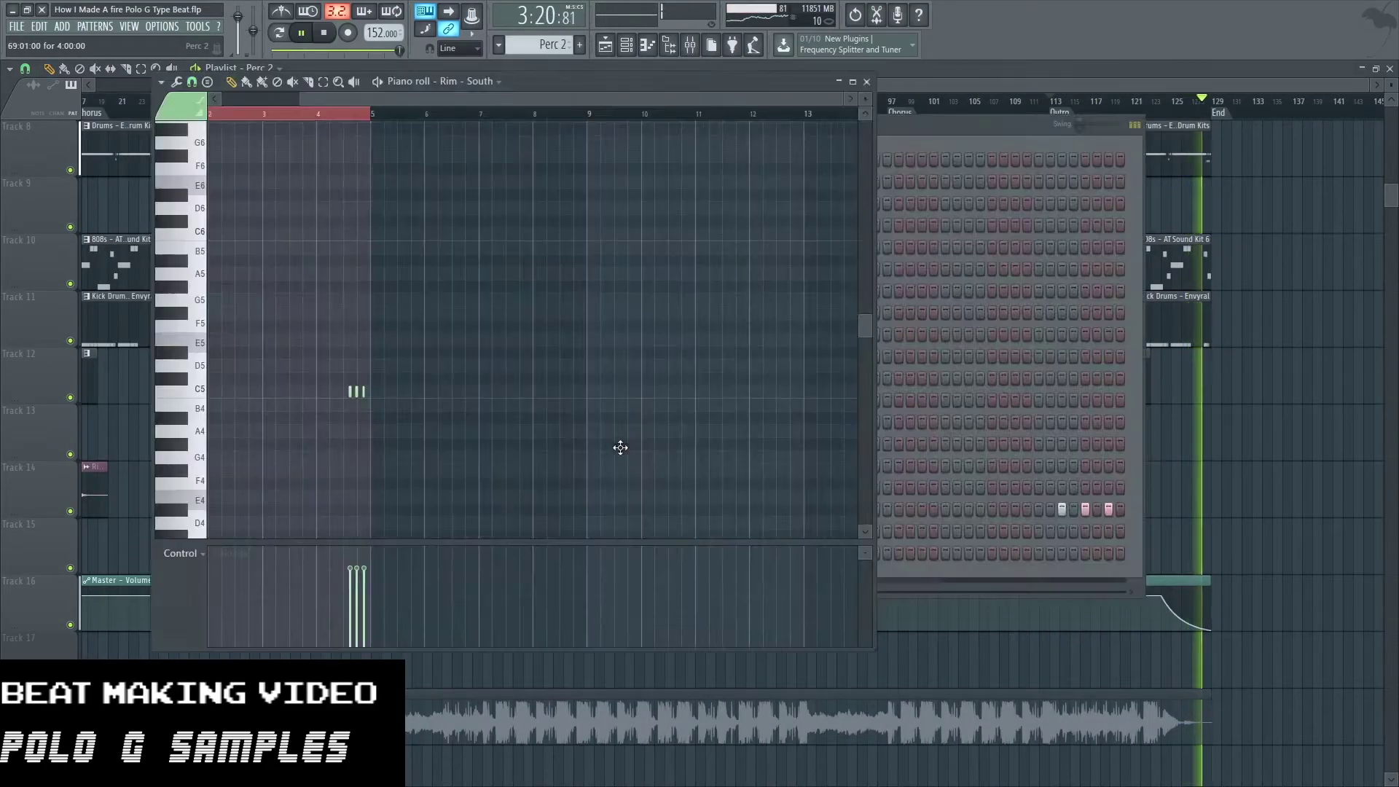
key("space")
left_click(358, 510)
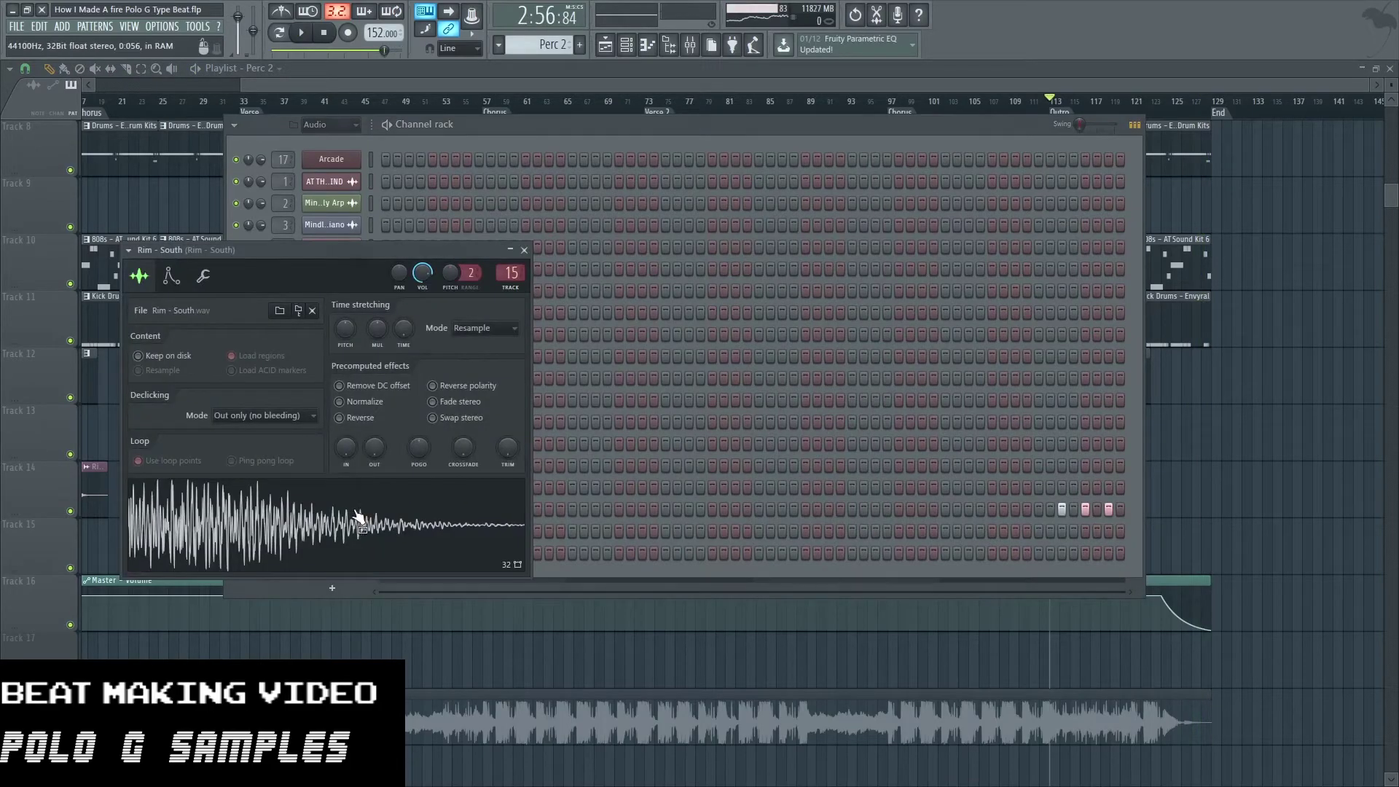
key("space")
right_click(1329, 504)
key("space")
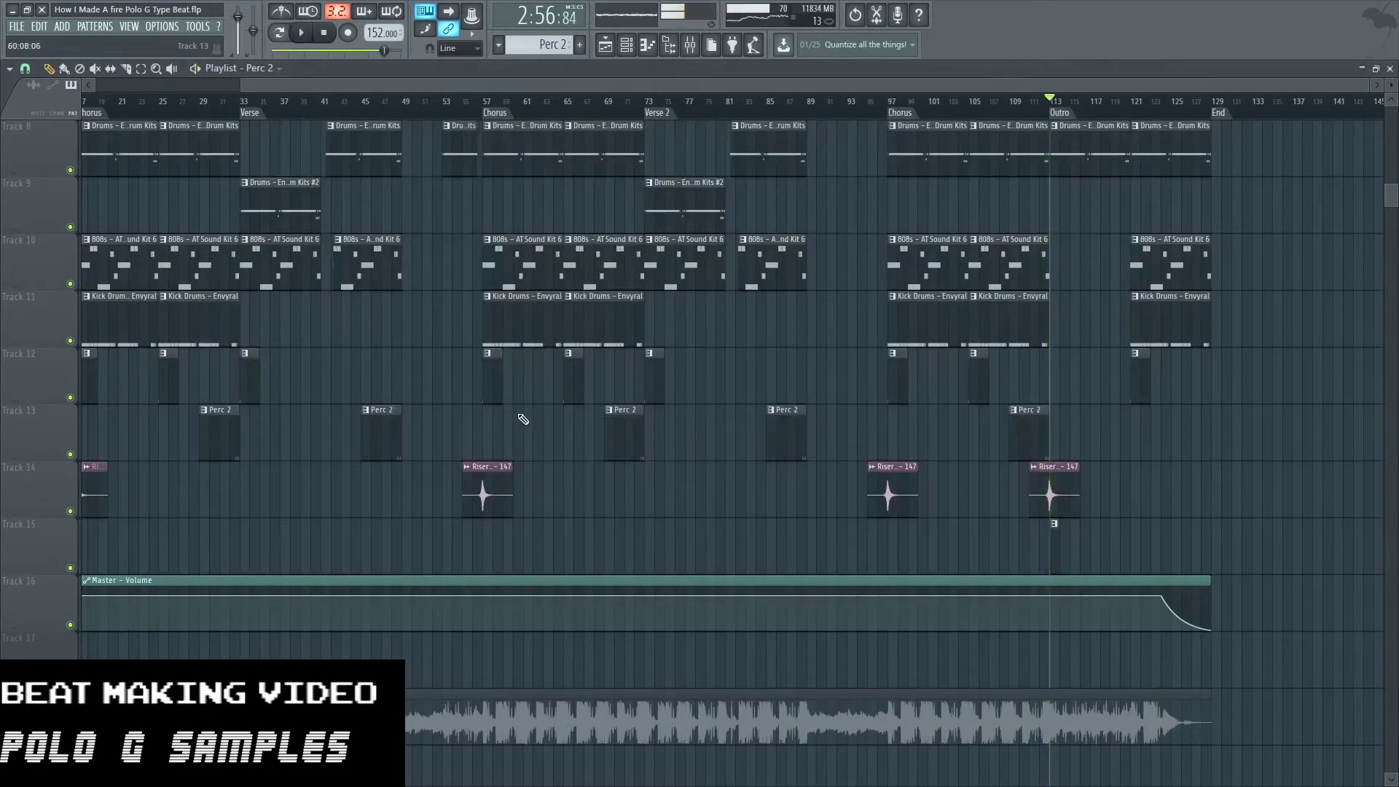
Set the playhead near bar 61 in the second Chorus and show the channel rack for its 808s - AT Sound Kit 6 pattern
left_click(523, 103)
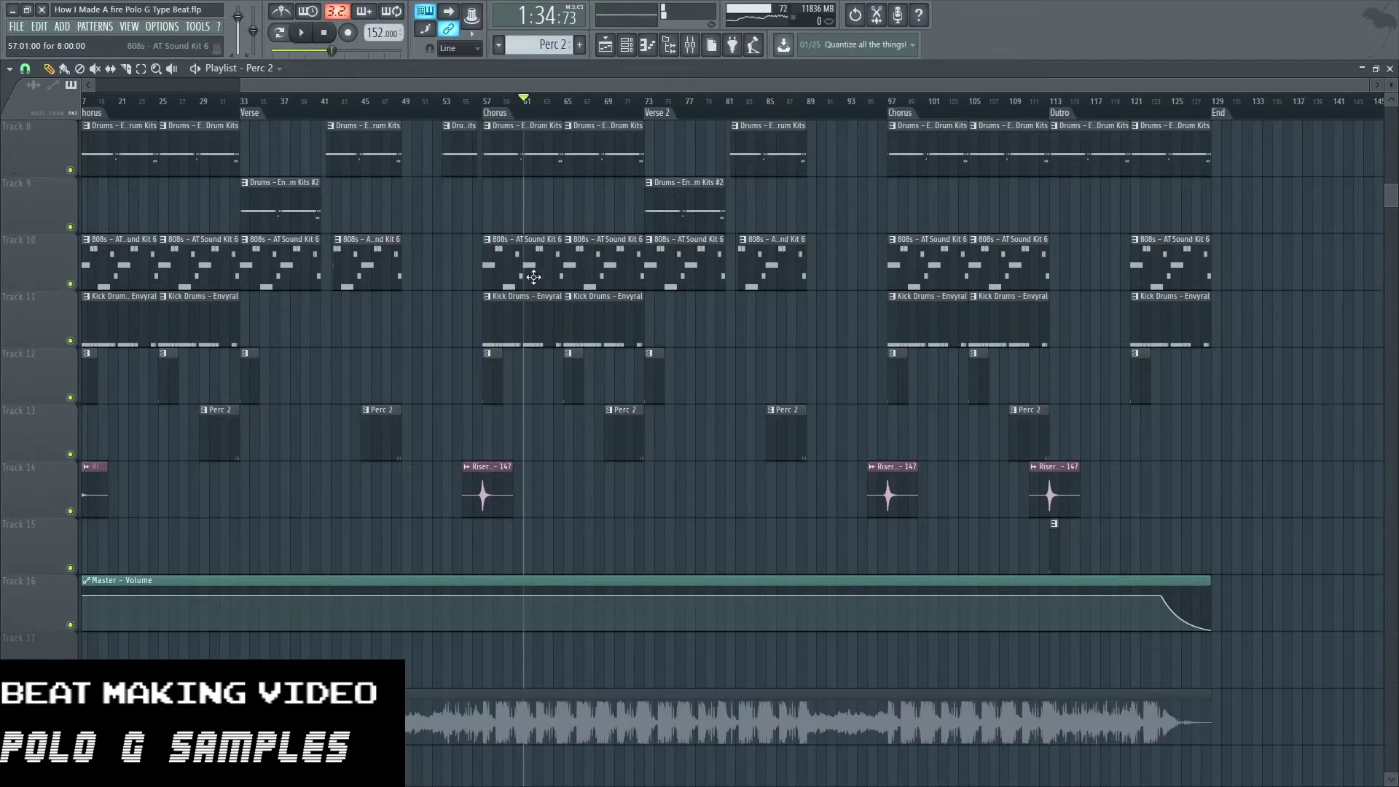
double_click(524, 276)
key("F7")
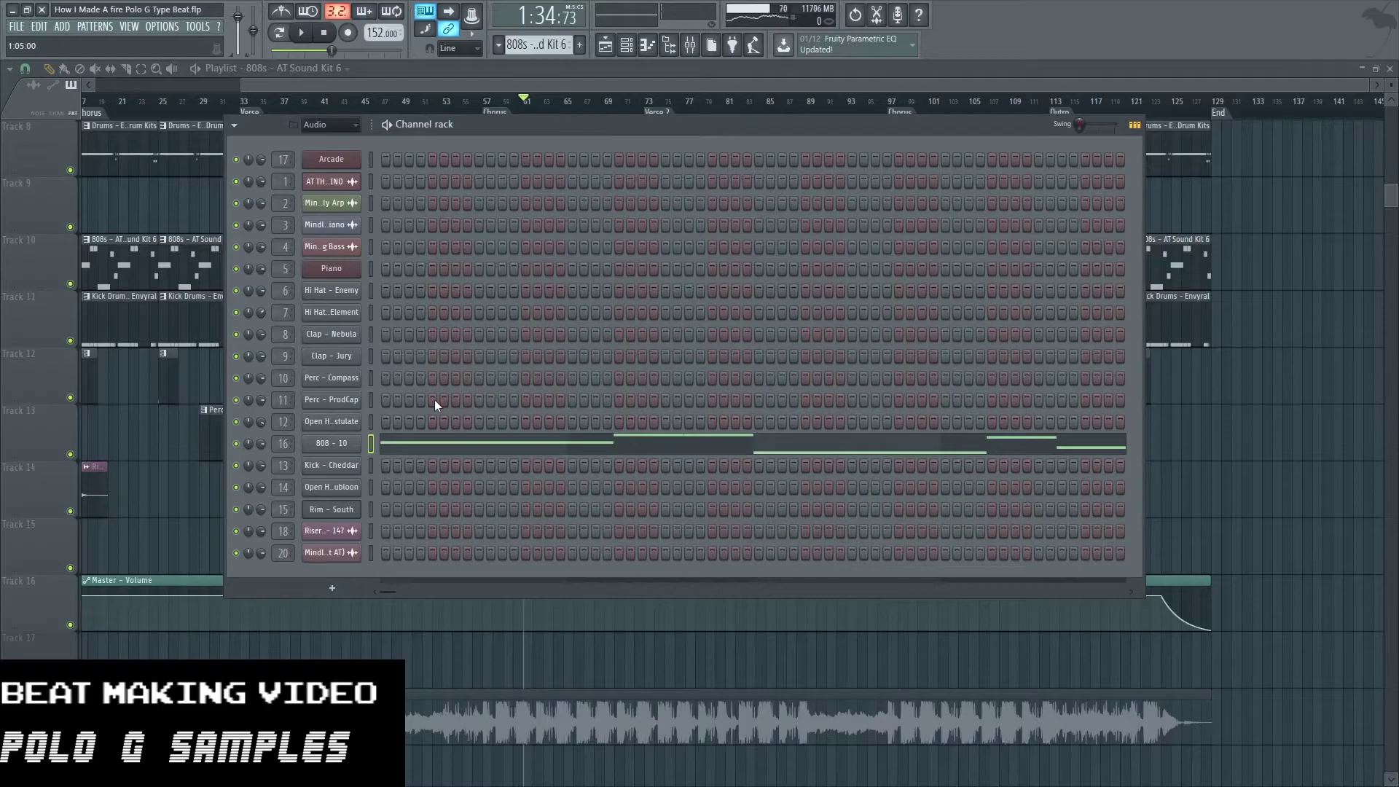
Audition the Hi Hat - Enemy and Hi Hat - Element samples, briefly opening Clap - Nebula in between
left_click(340, 291)
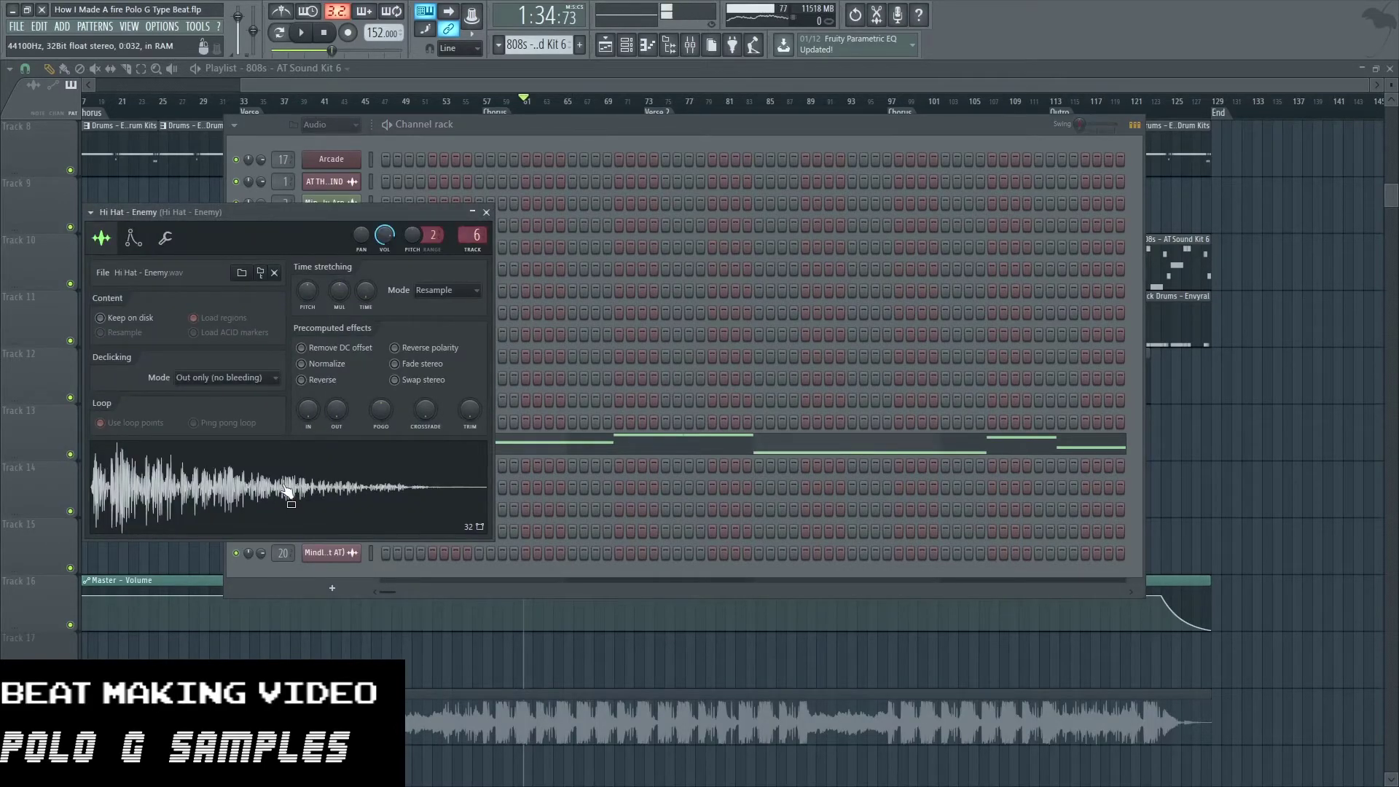
left_click(486, 212)
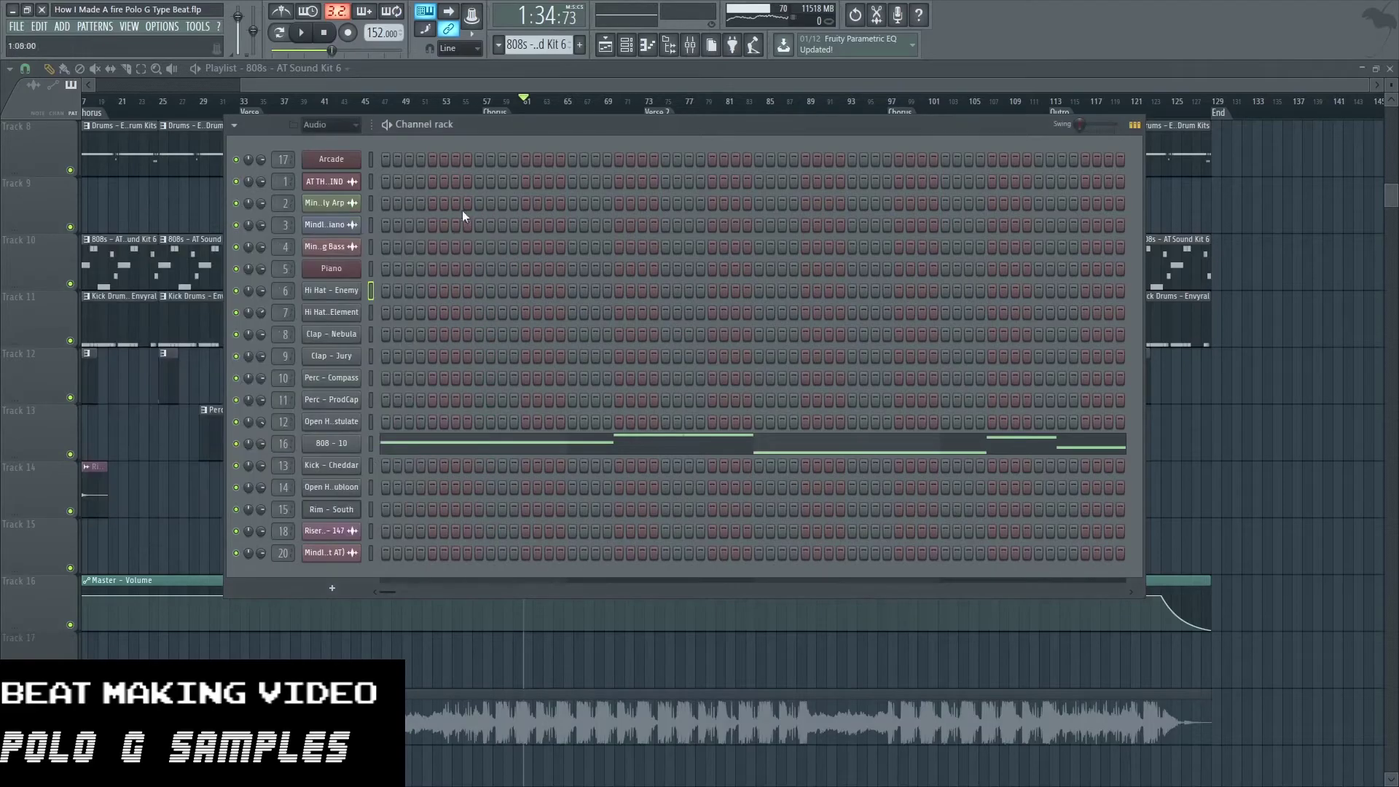
left_click(332, 331)
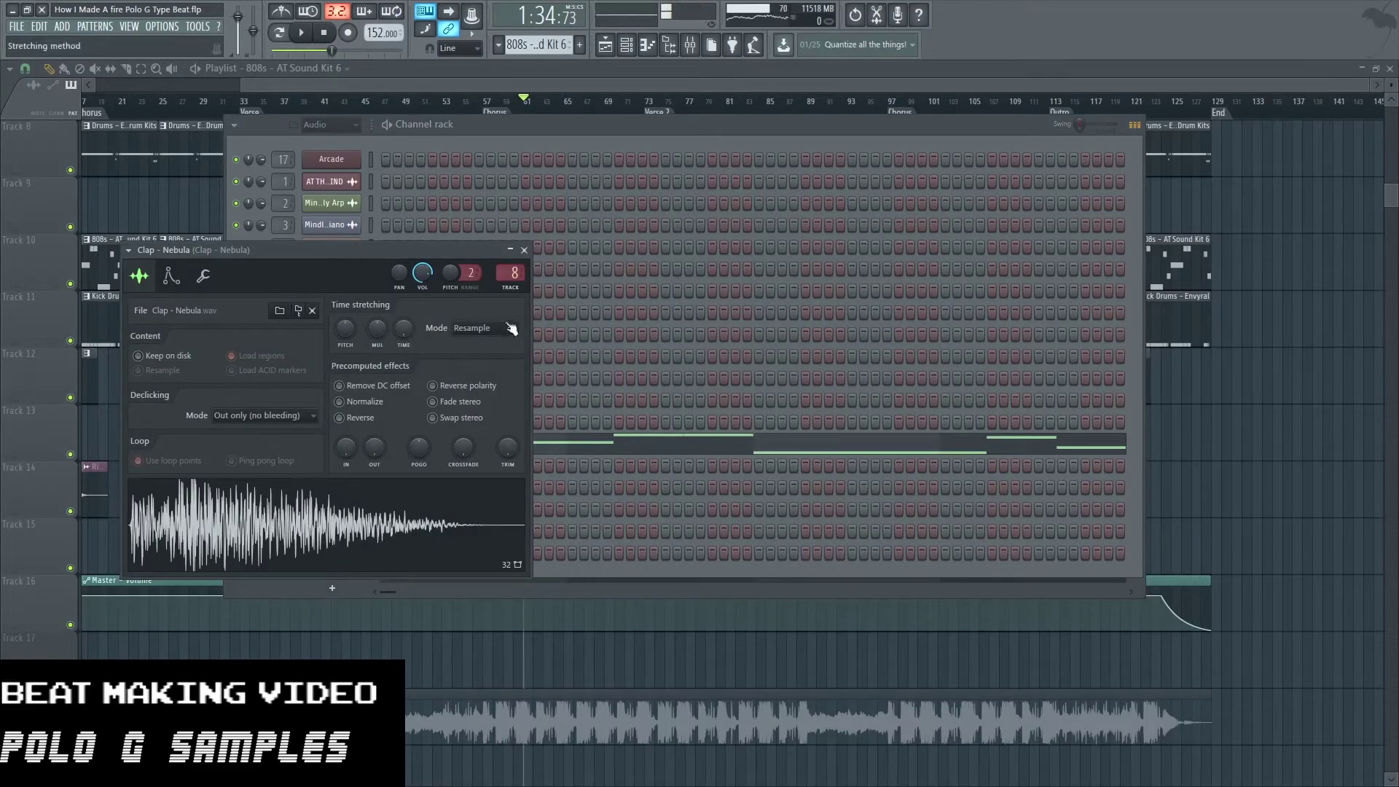
left_click(525, 251)
left_click(350, 313)
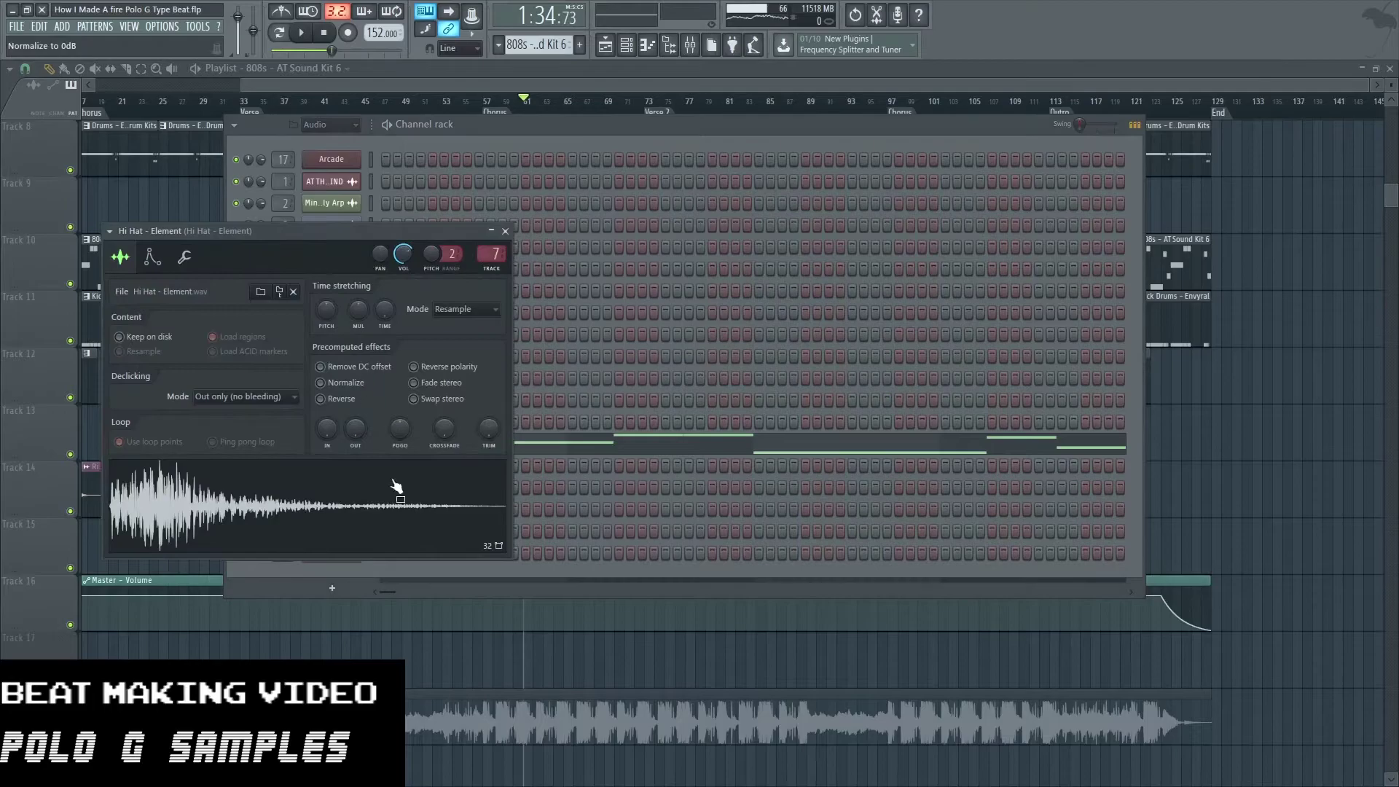
left_click(505, 231)
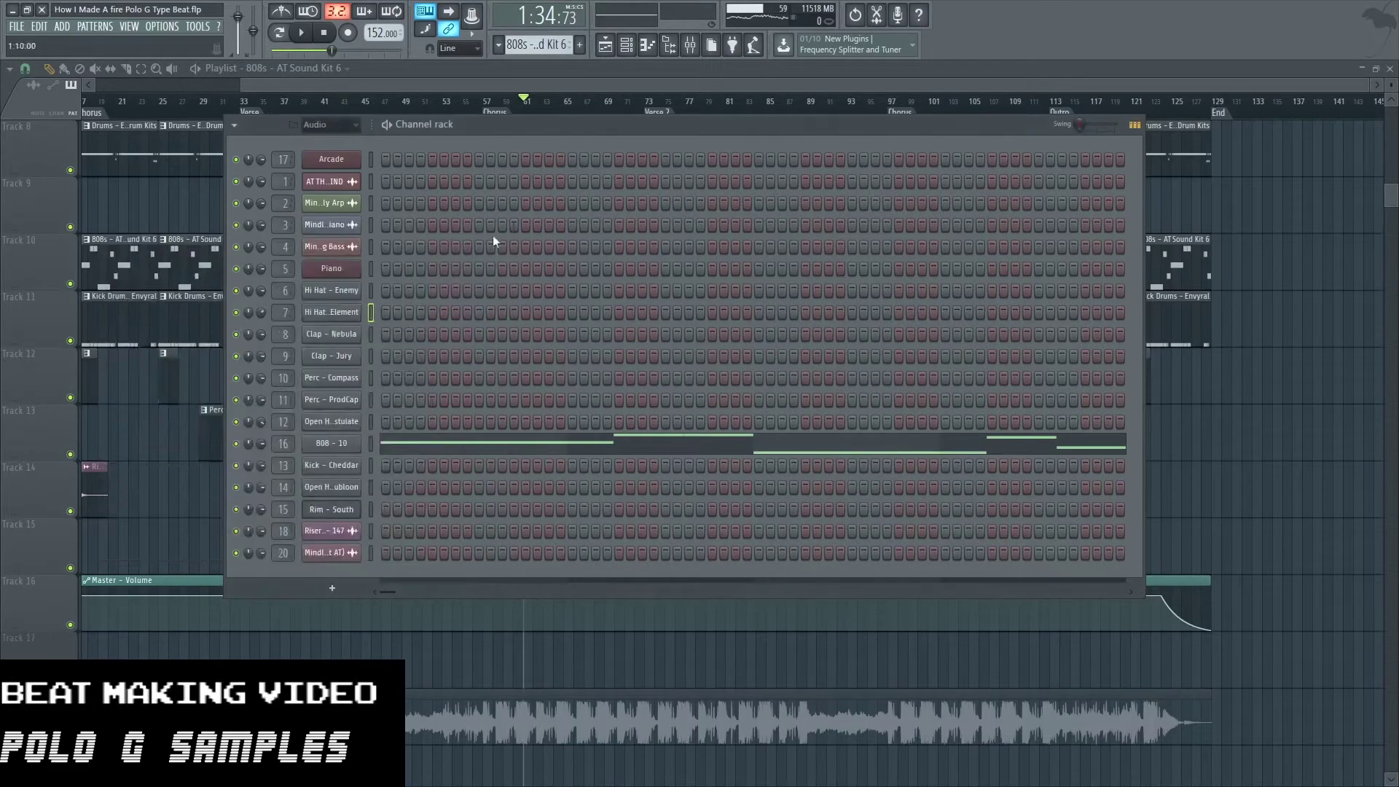
Audition the Clap - Nebula, Clap - Jury and Perc - Compass samples one after another
left_click(354, 335)
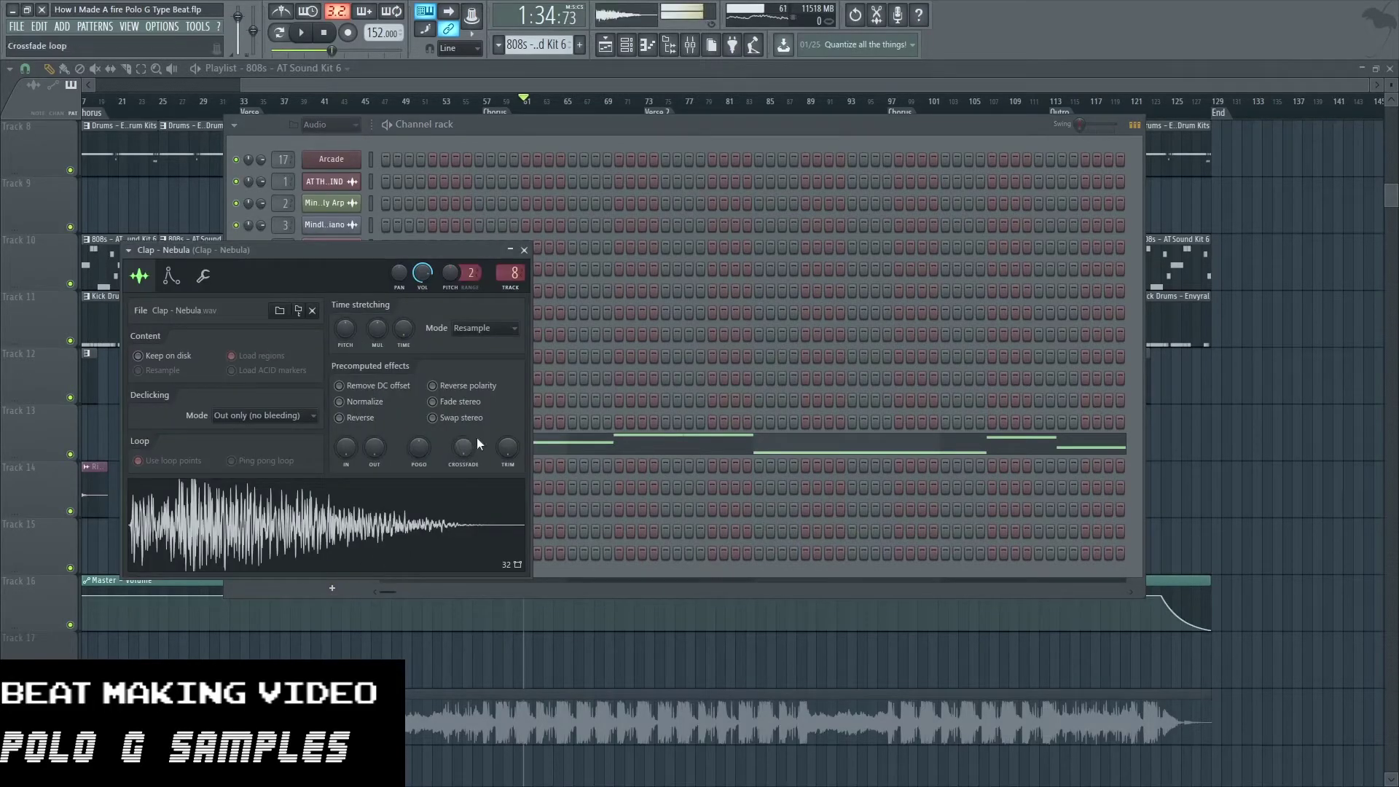
left_click(524, 250)
left_click(341, 359)
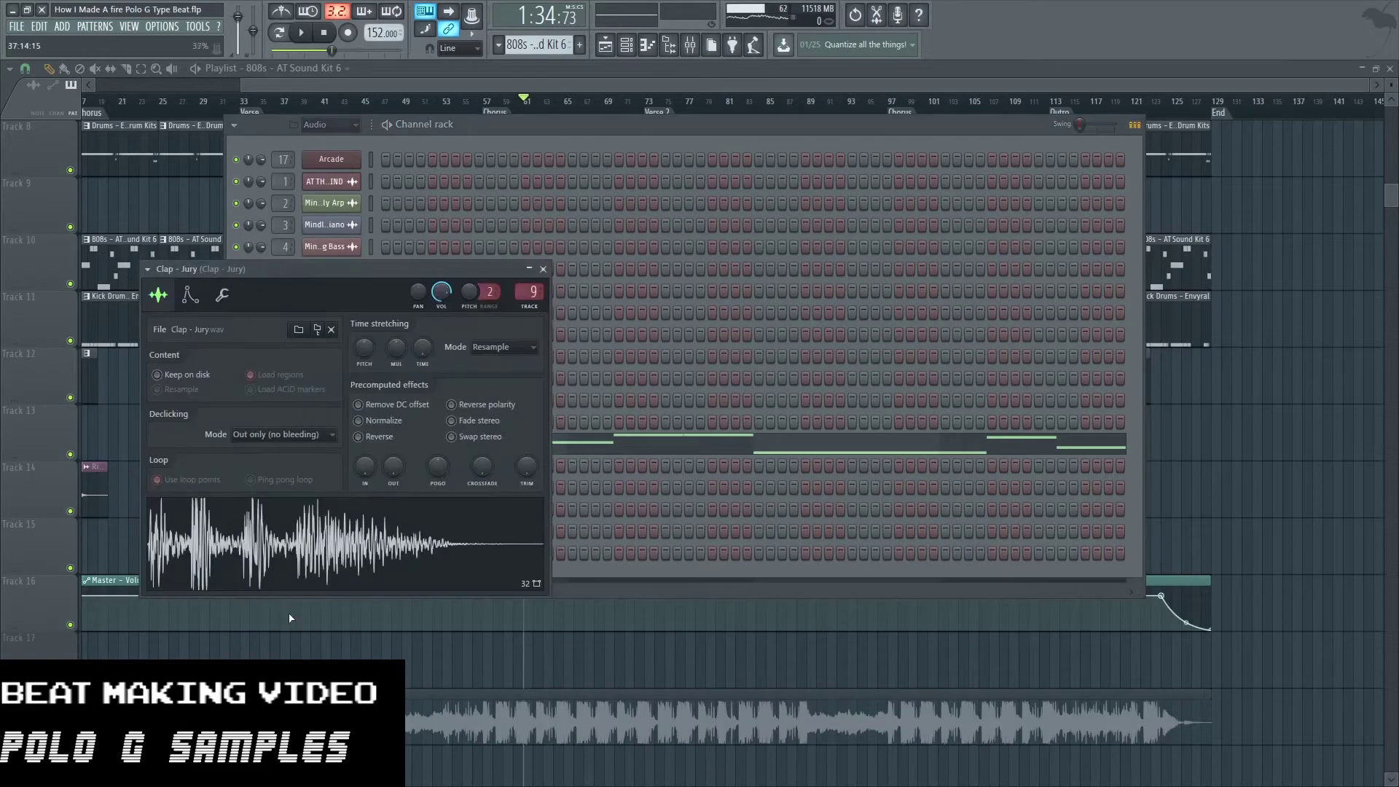
left_click(543, 269)
left_click(349, 378)
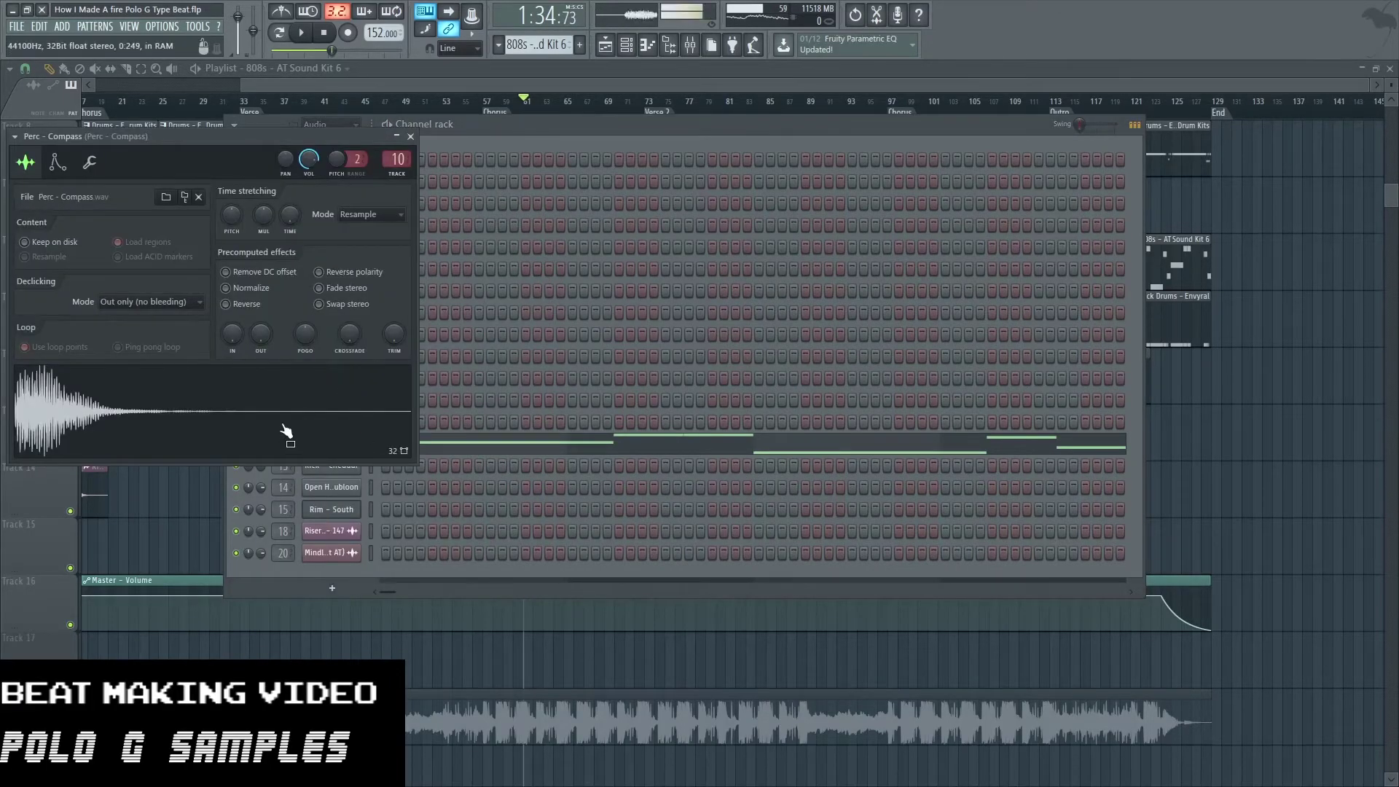
Audition the Perc - ProdCap and Open Hat - Postulate samples from the channel rack
left_click(411, 136)
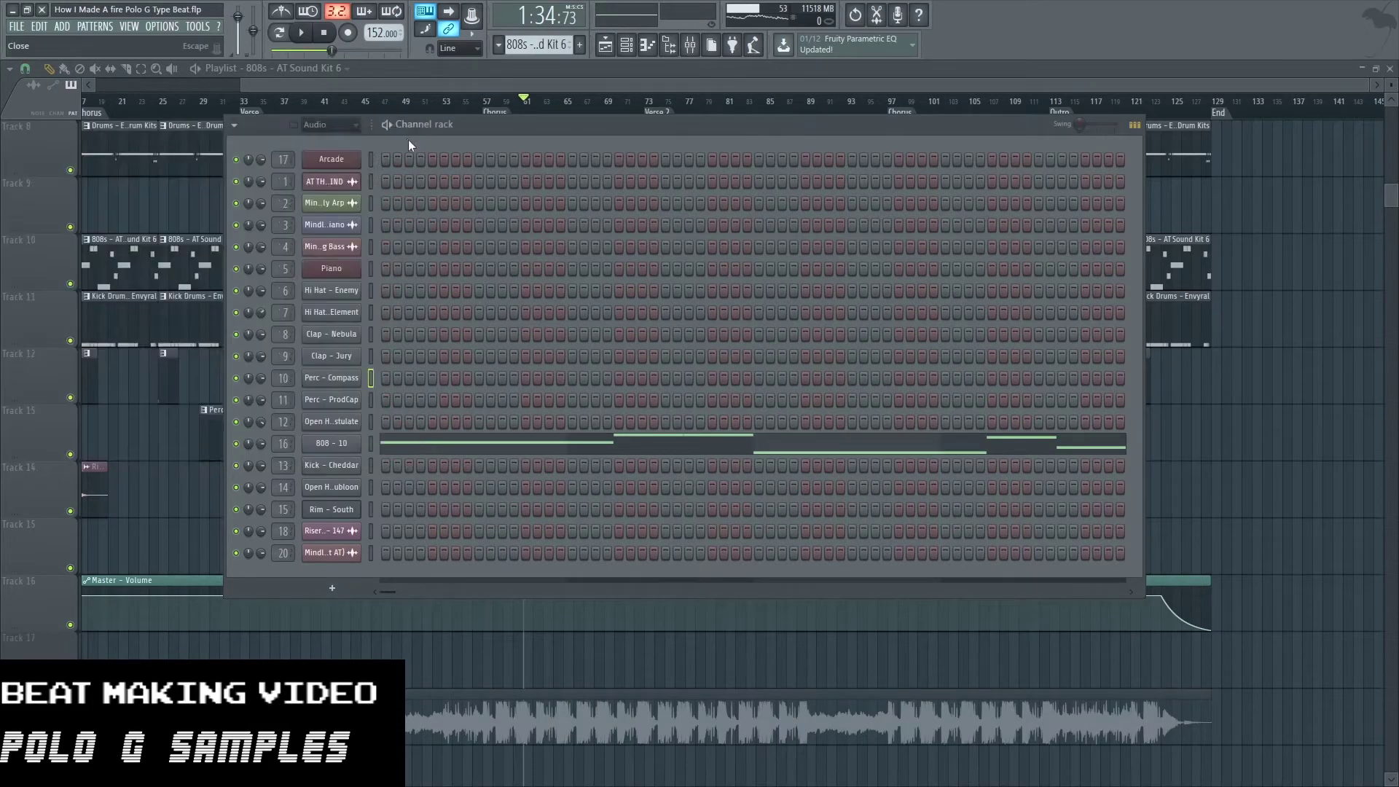
left_click(353, 400)
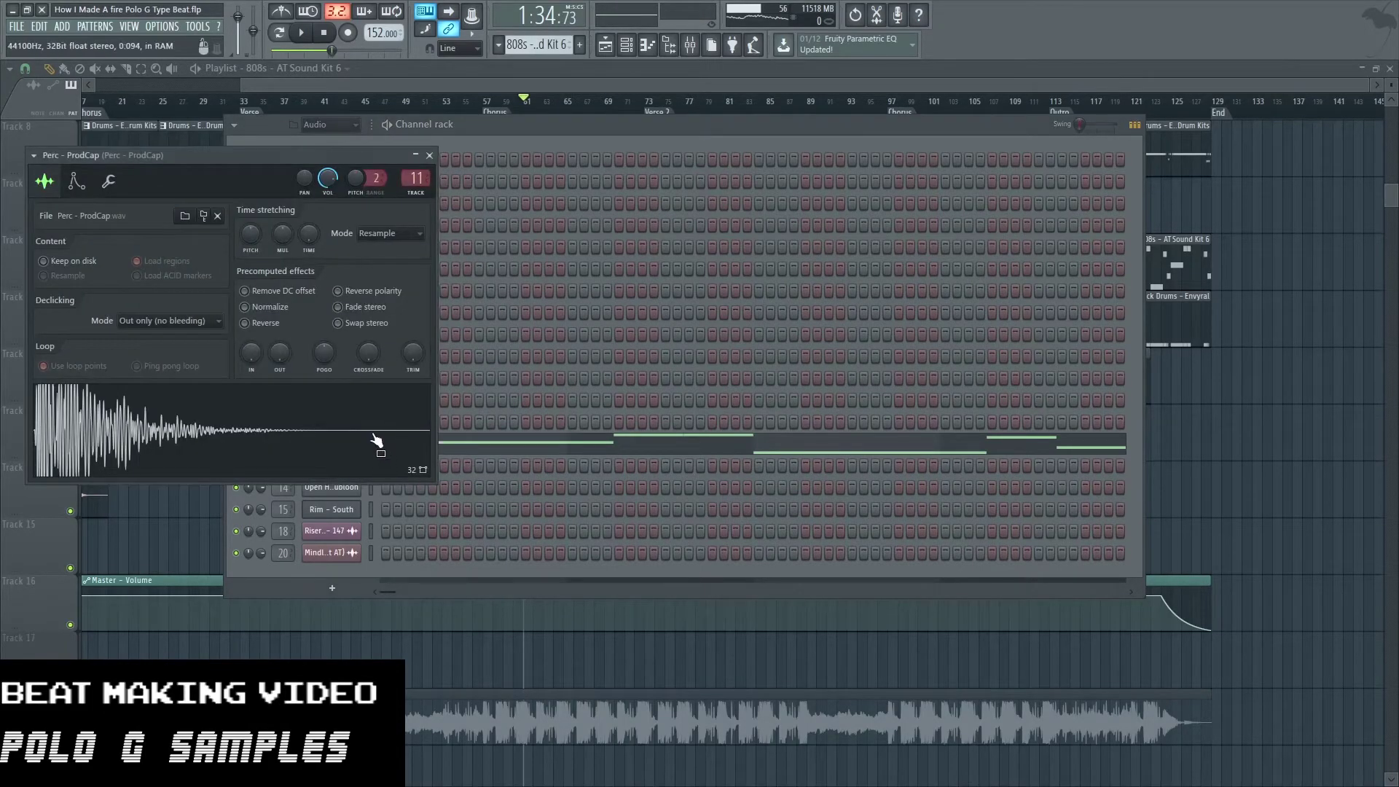
left_click(401, 327)
left_click(347, 421)
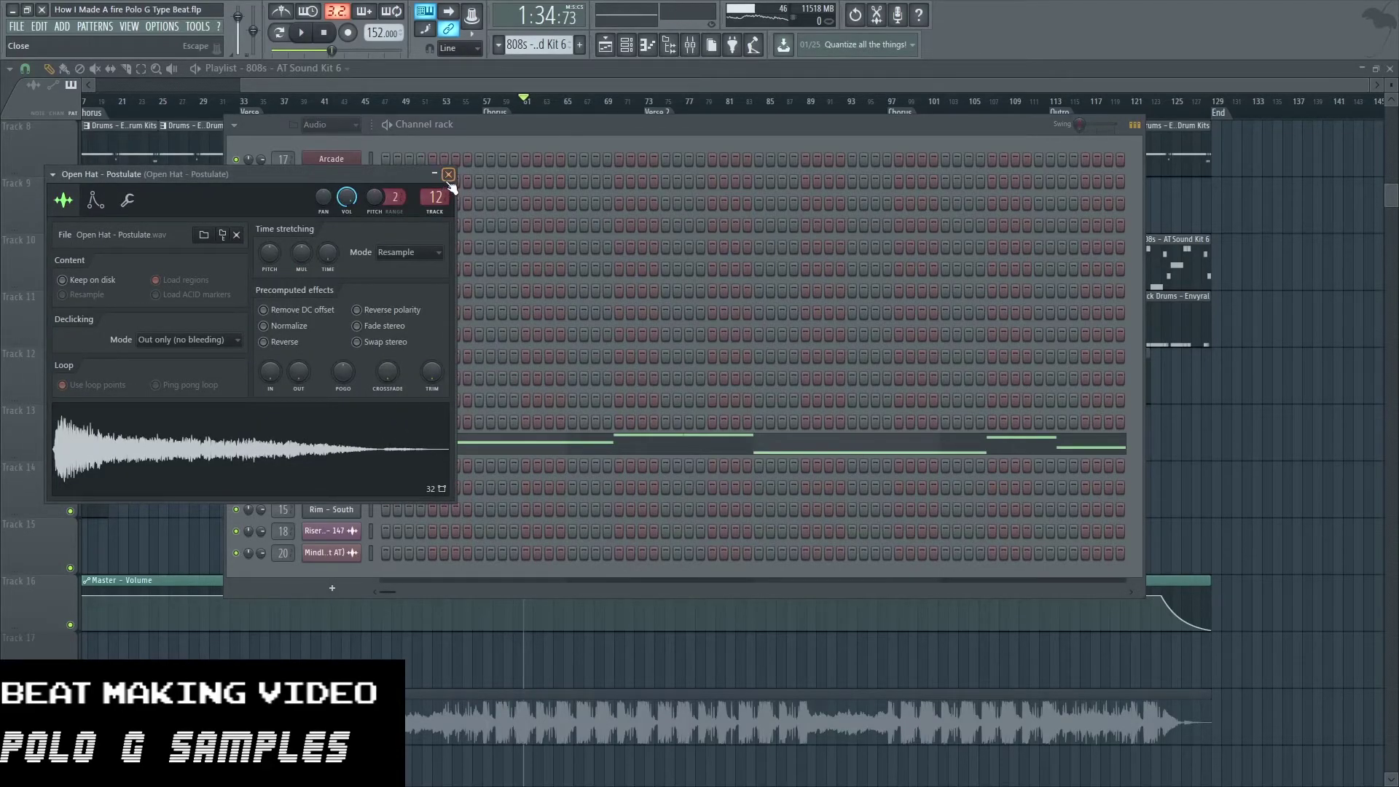
left_click(448, 174)
Open the 808 - 10 sample and play a note on it to audition its sound
left_click(331, 443)
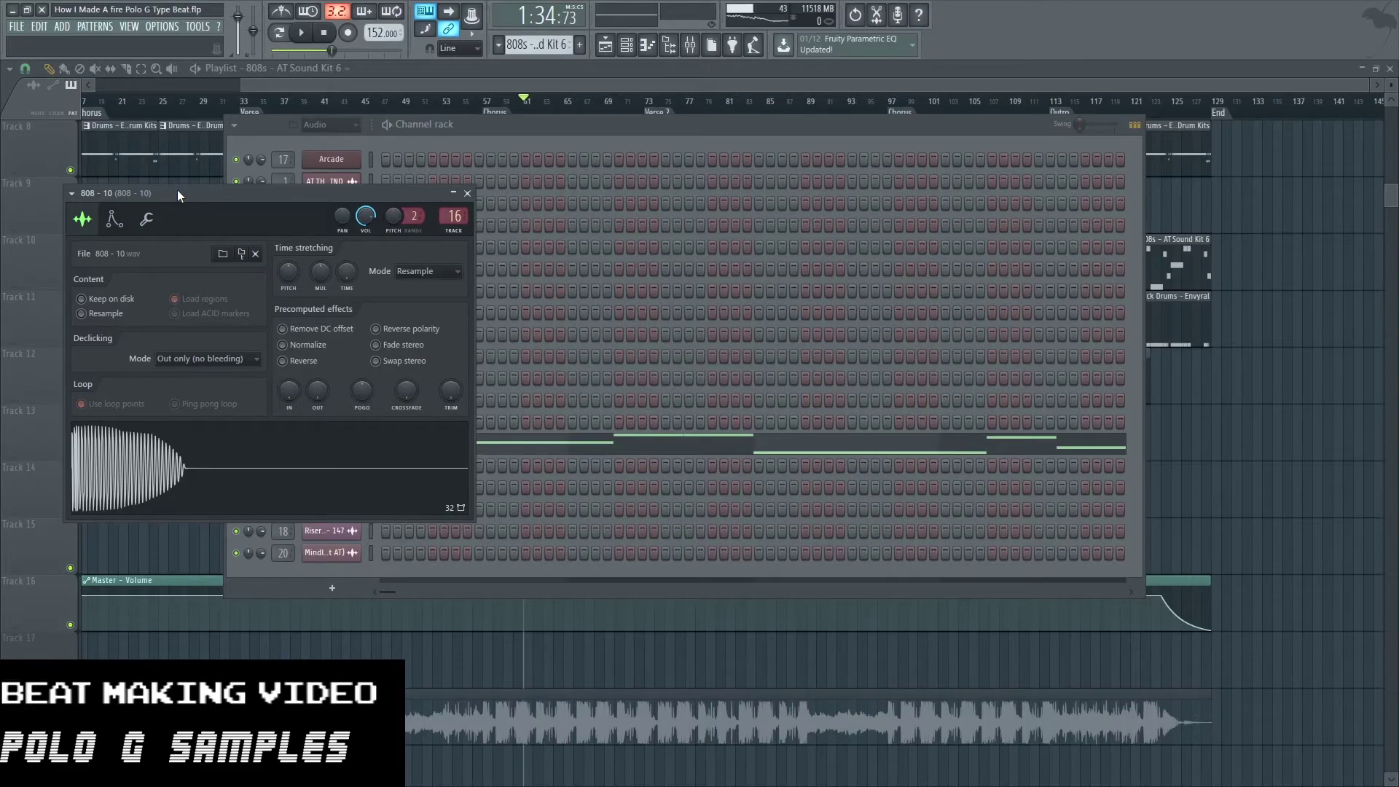
left_click(357, 444)
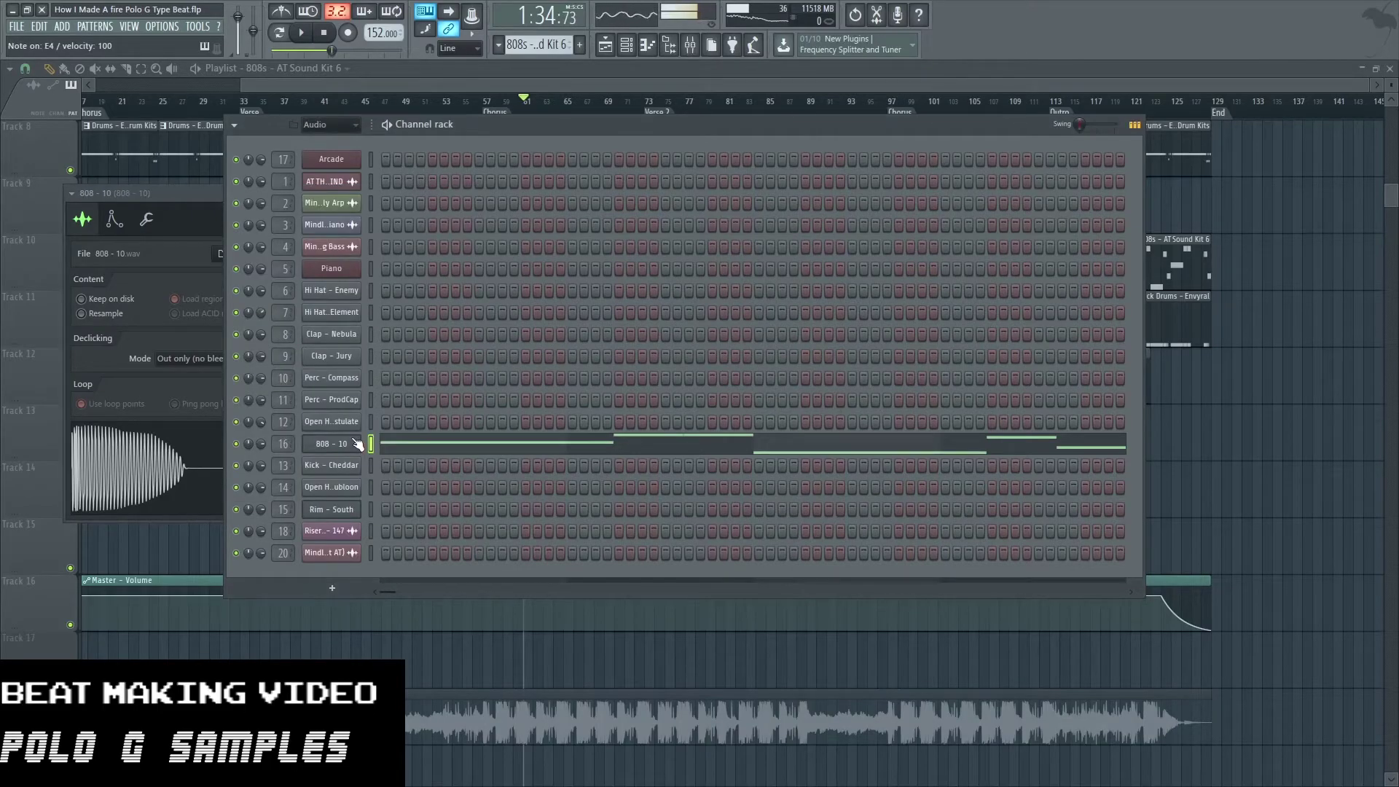
key("y")
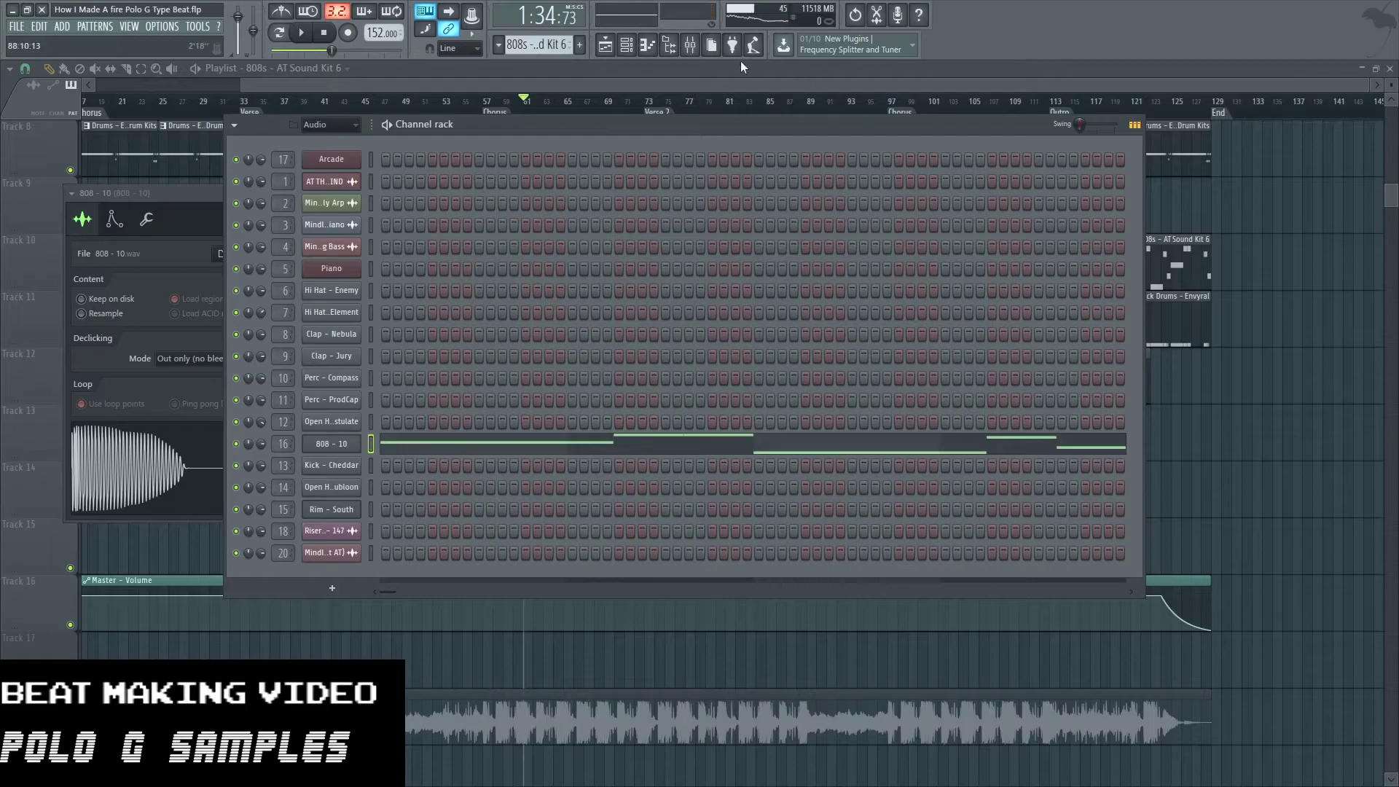
Compare the 808 - 10 sound in the mixer while toggling its CamelCrusher and Fruity parametric EQ 2 effects
left_click(690, 45)
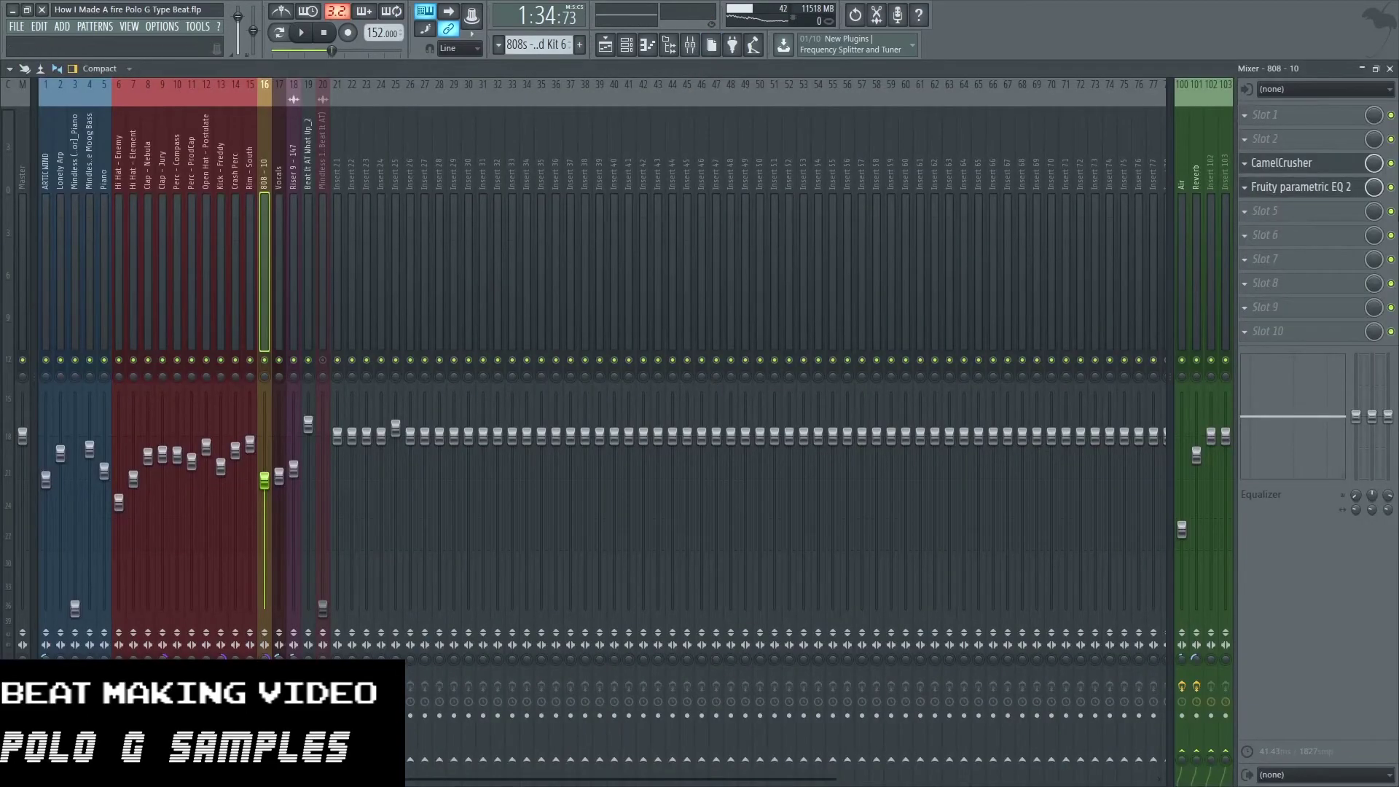
left_click(1391, 187)
left_click(1391, 163)
key("t")
left_click(1390, 163)
key("t")
left_click(1389, 68)
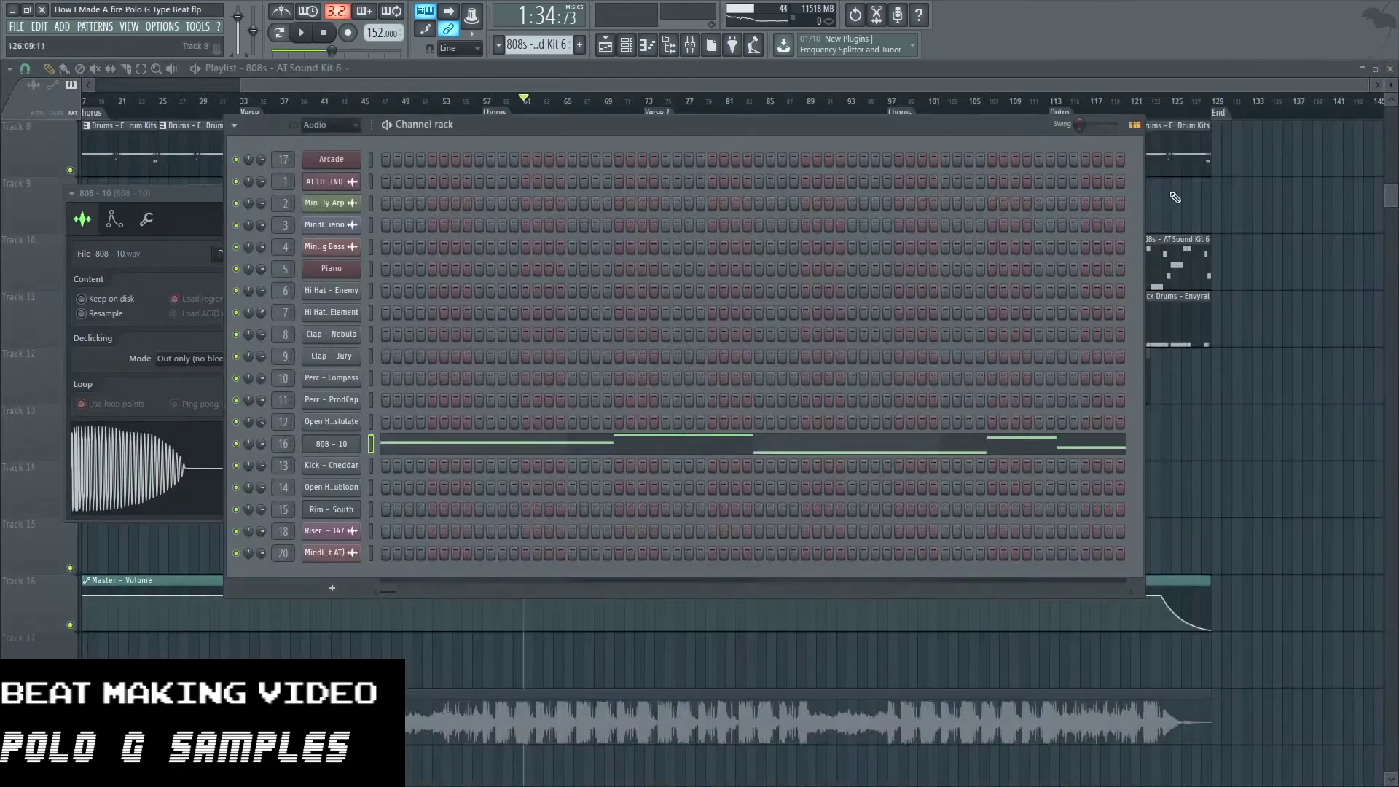
Audition the Kick - Cheddar and Open Hat - Doubloon samples, check Rim - South and return to the playlist
left_click(354, 466)
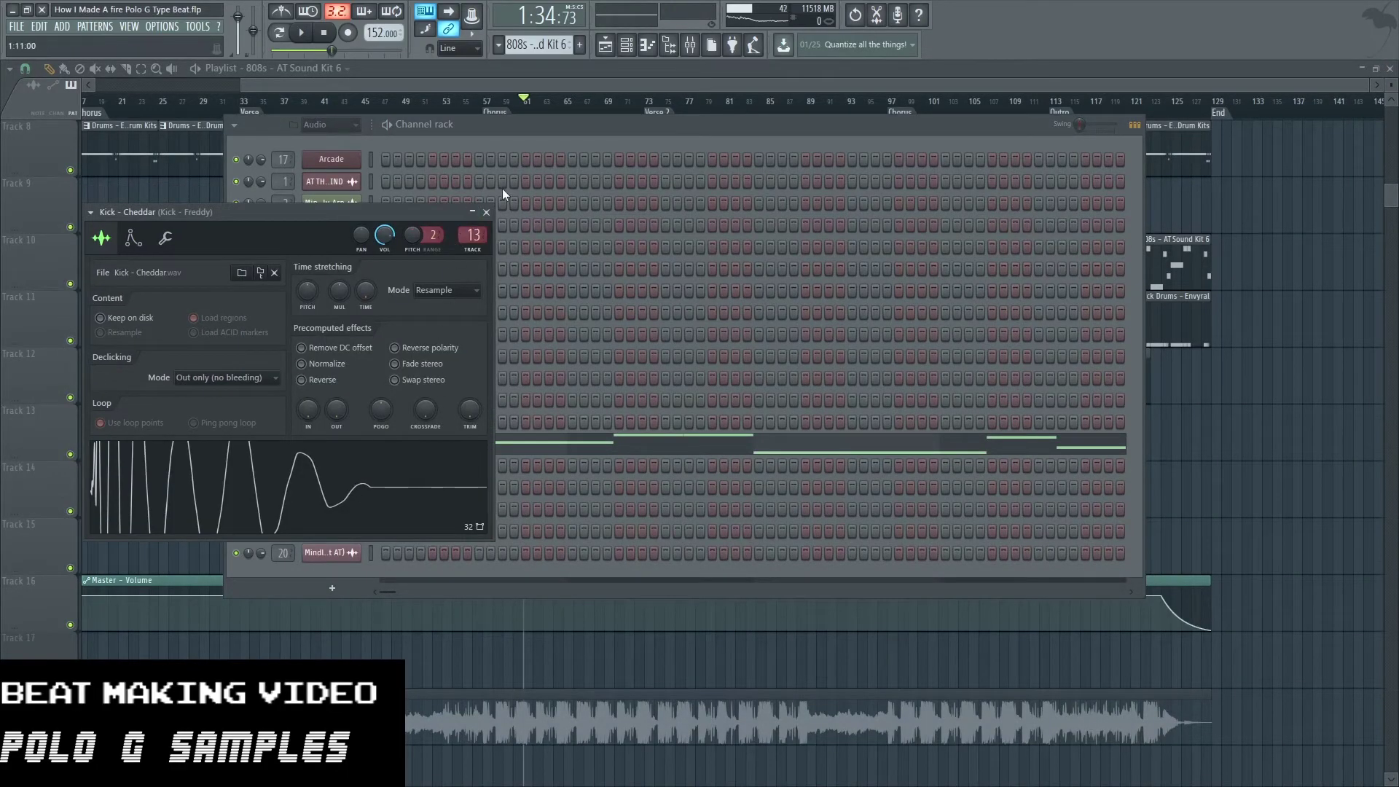
left_click(486, 212)
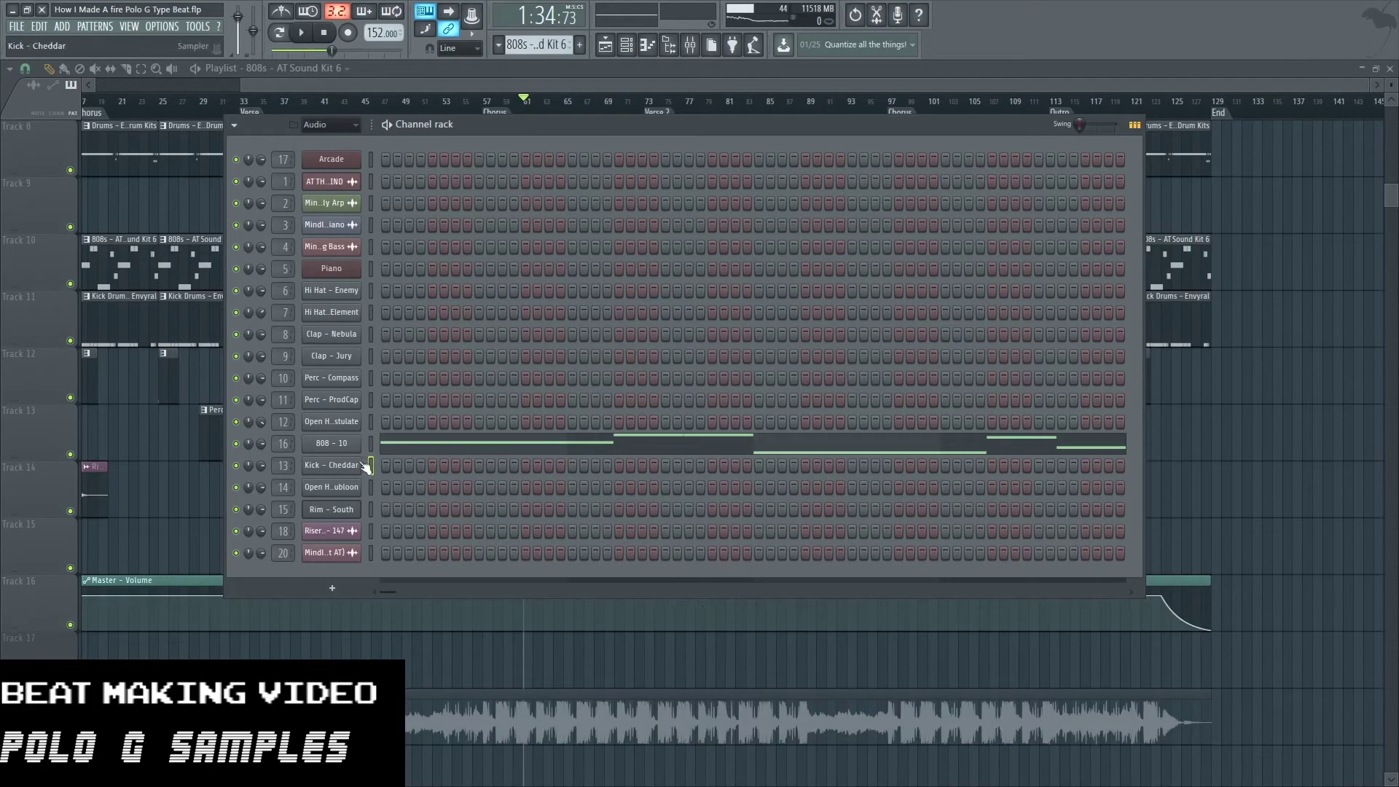
left_click(352, 488)
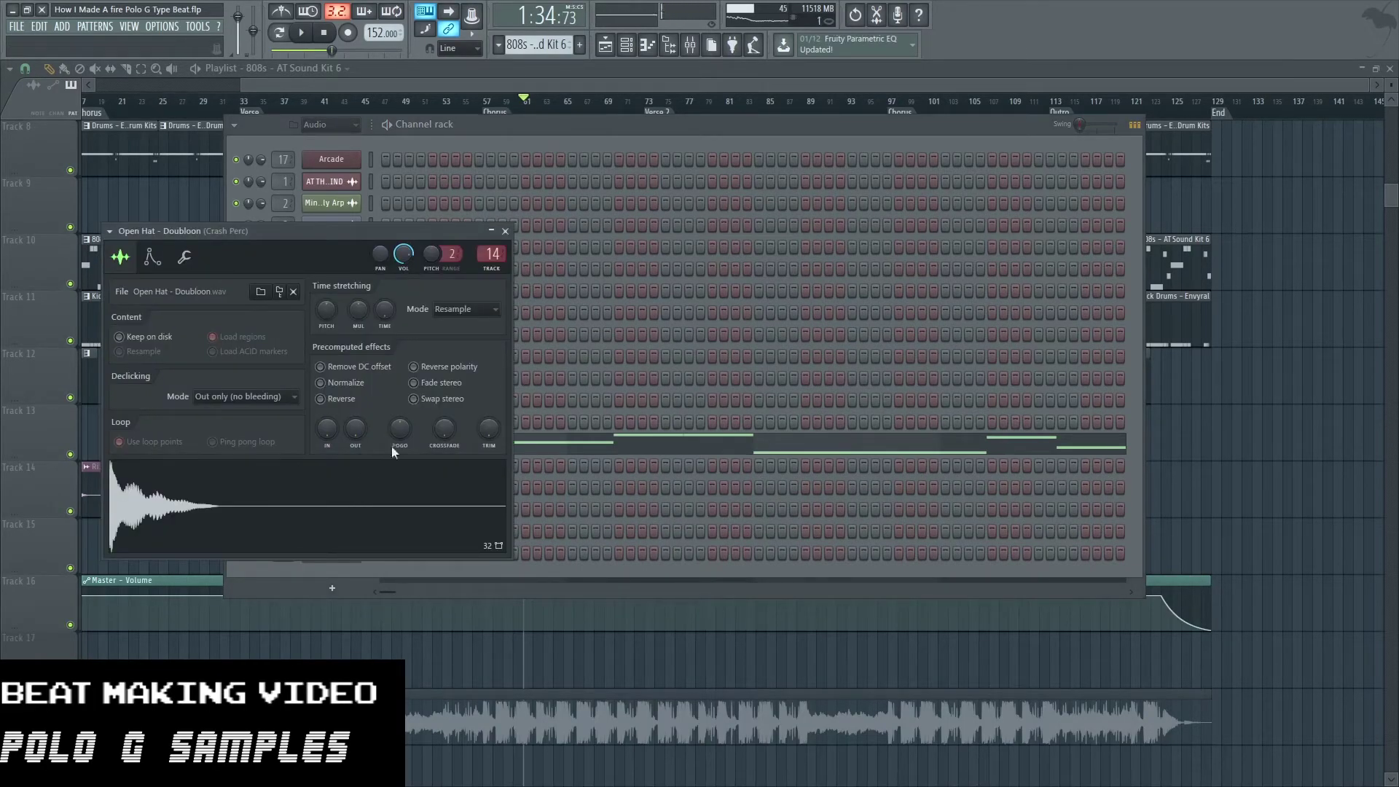
left_click(505, 231)
left_click(331, 507)
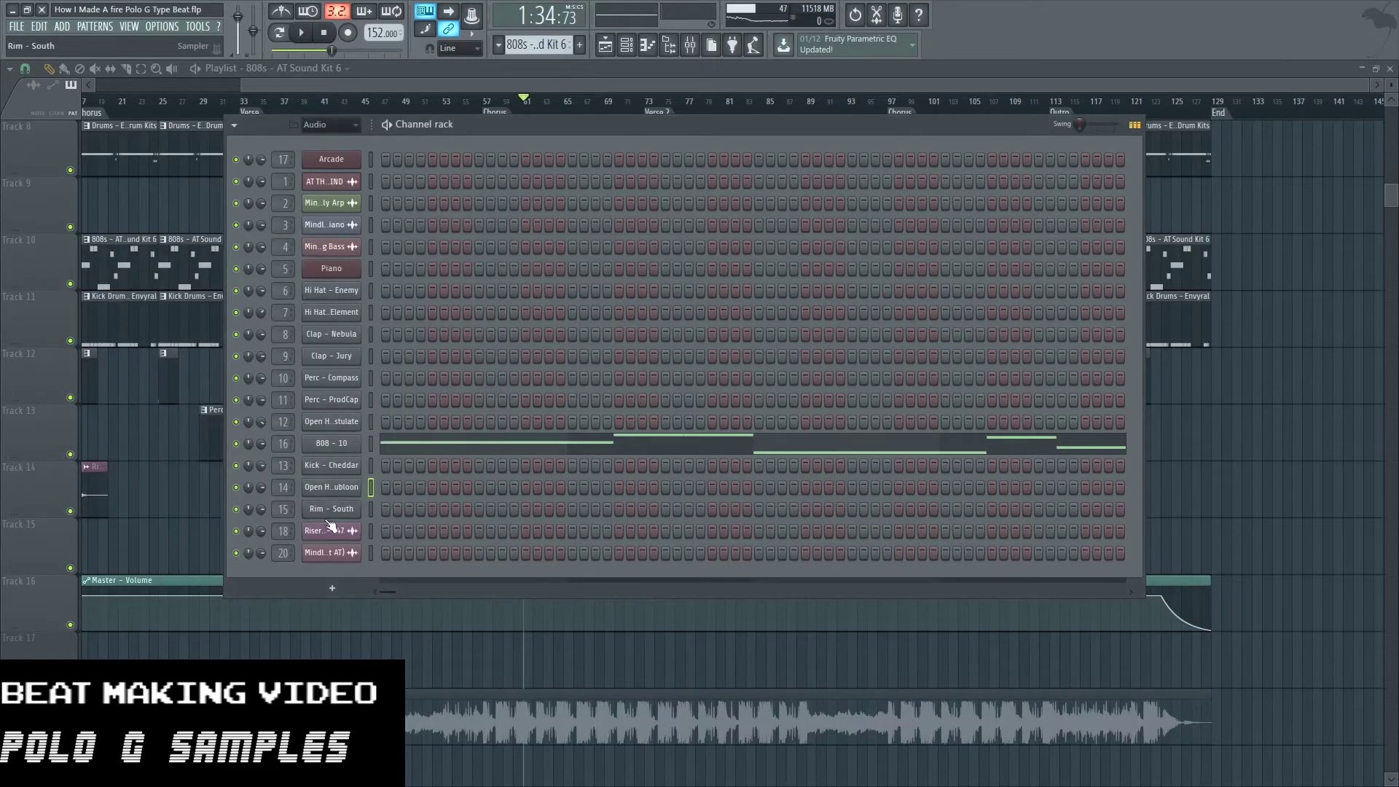
key("Escape")
key("Escape")
scroll(576, 305, "up", 5)
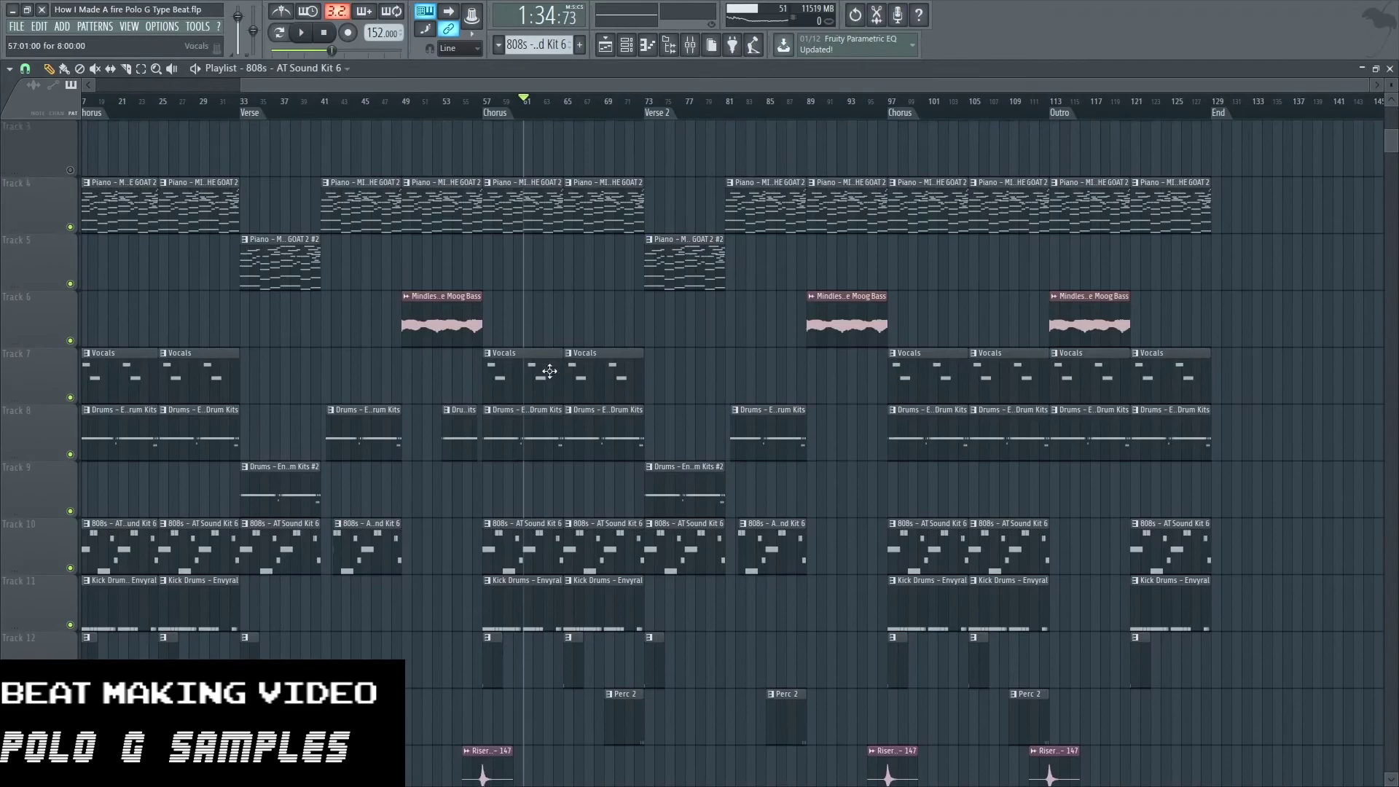
scroll(478, 181, "down", 5)
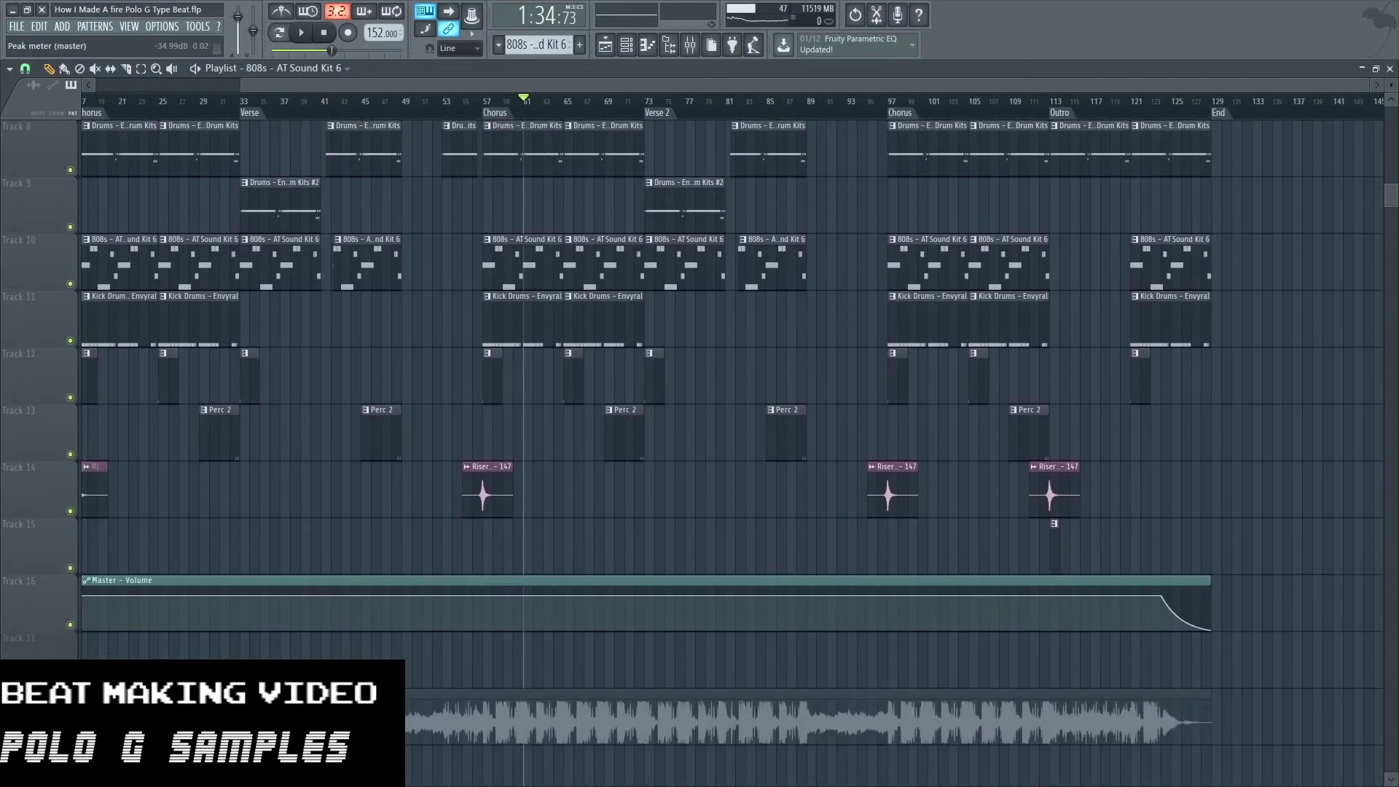
Open the mixer and examine the effect chains of the melody tracks from ARTIC WIND through Piano
left_click(689, 44)
left_click(80, 210)
left_click(59, 208)
left_click(46, 211)
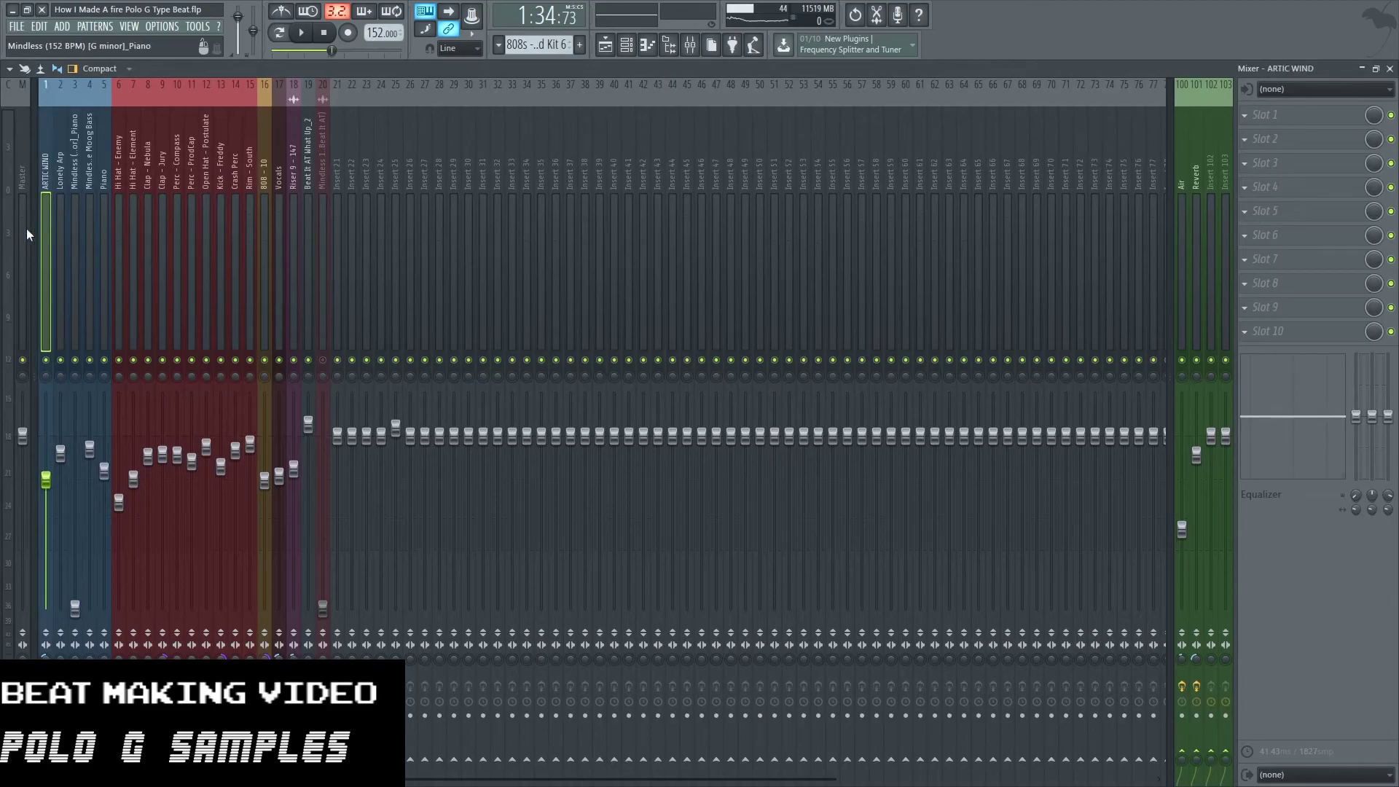
key("Right")
key("Right")
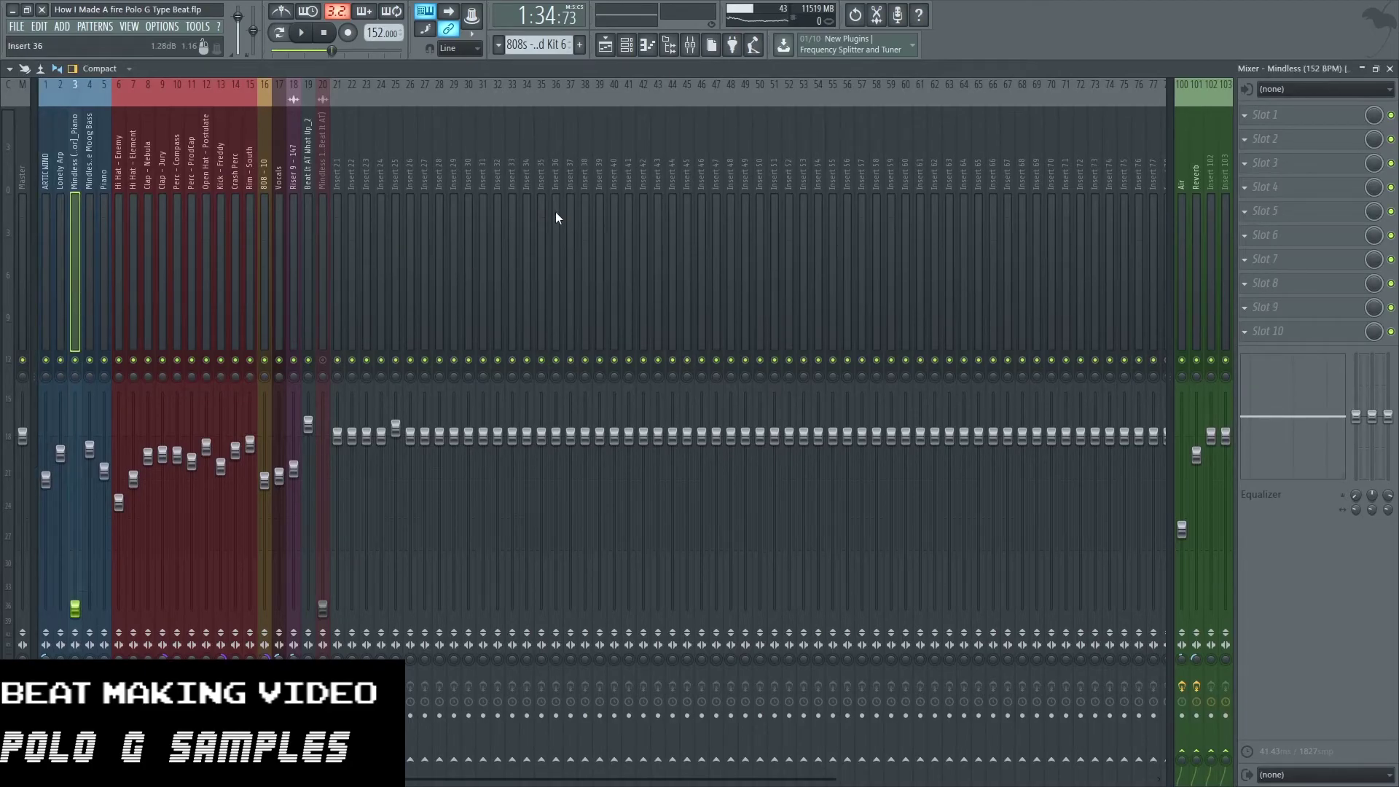
key("Right")
key("Right")
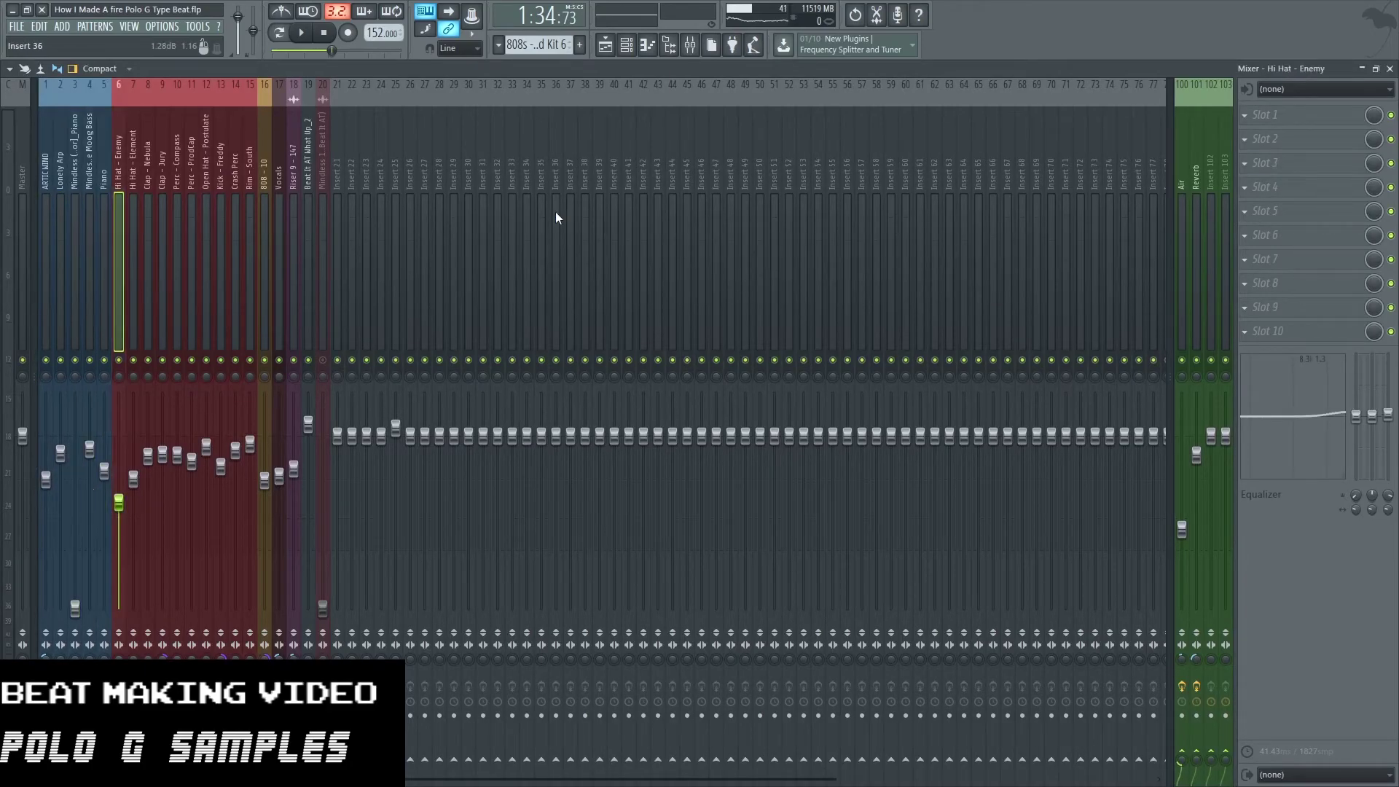
key("Left")
key("Right")
key("Right")
key("Right")
key("Left")
key("Left")
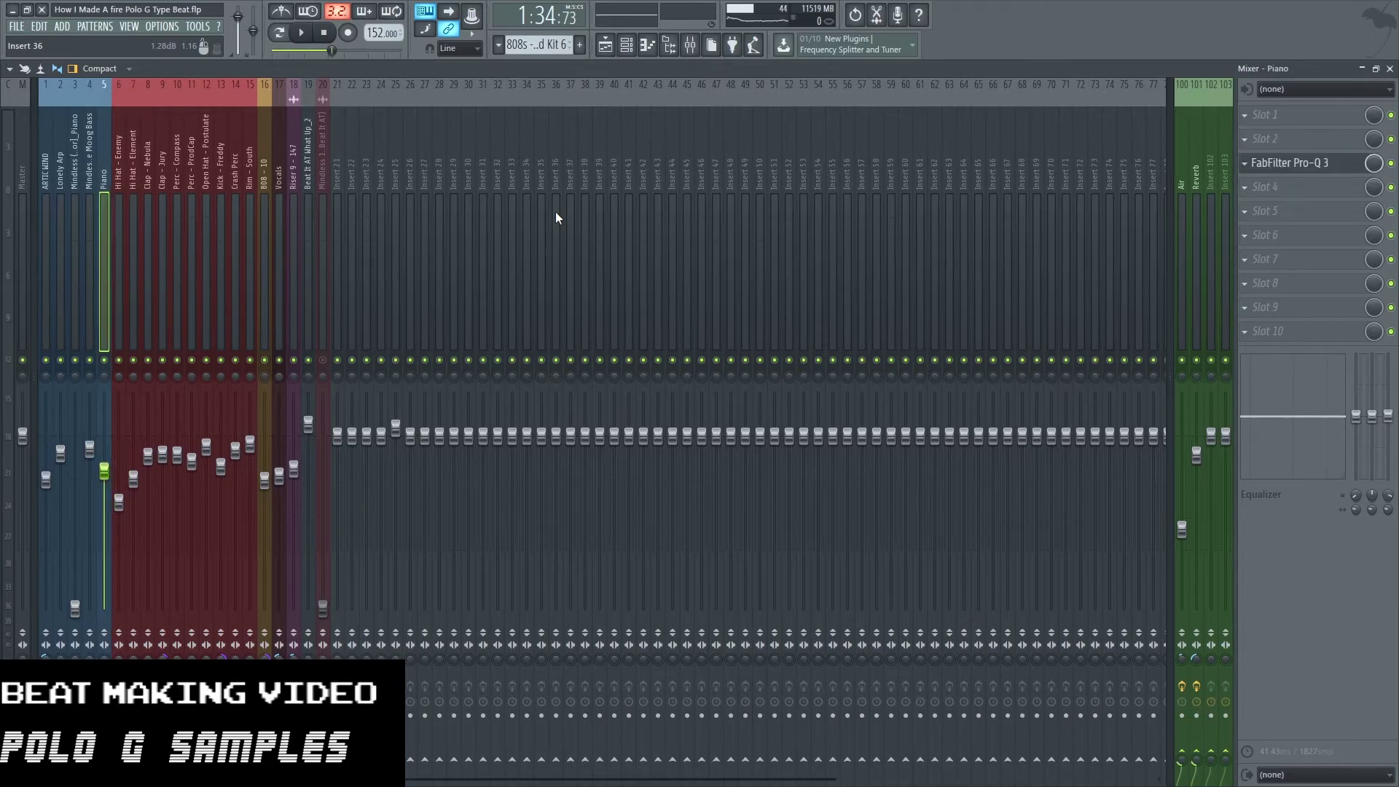
key("Left")
key("Left")
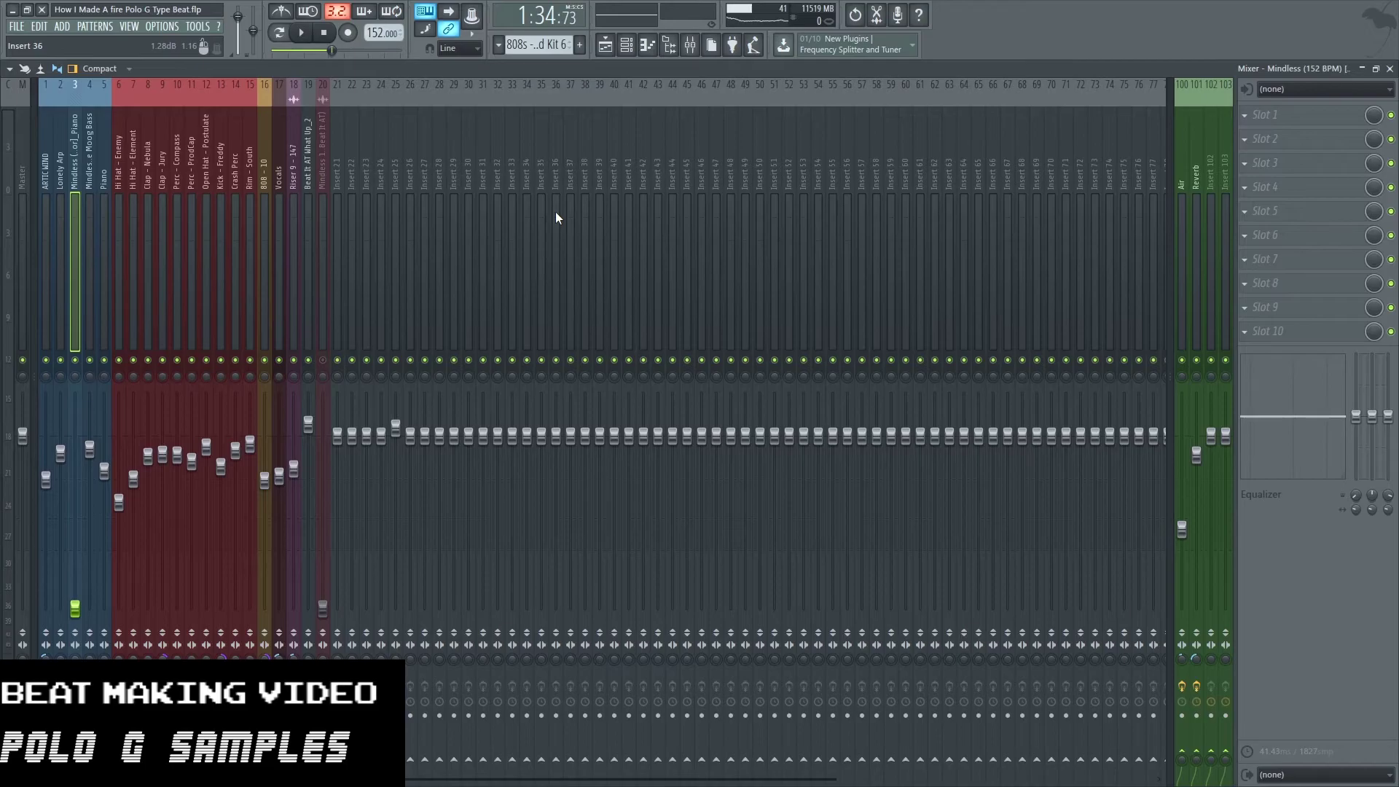
key("Right")
key("Right")
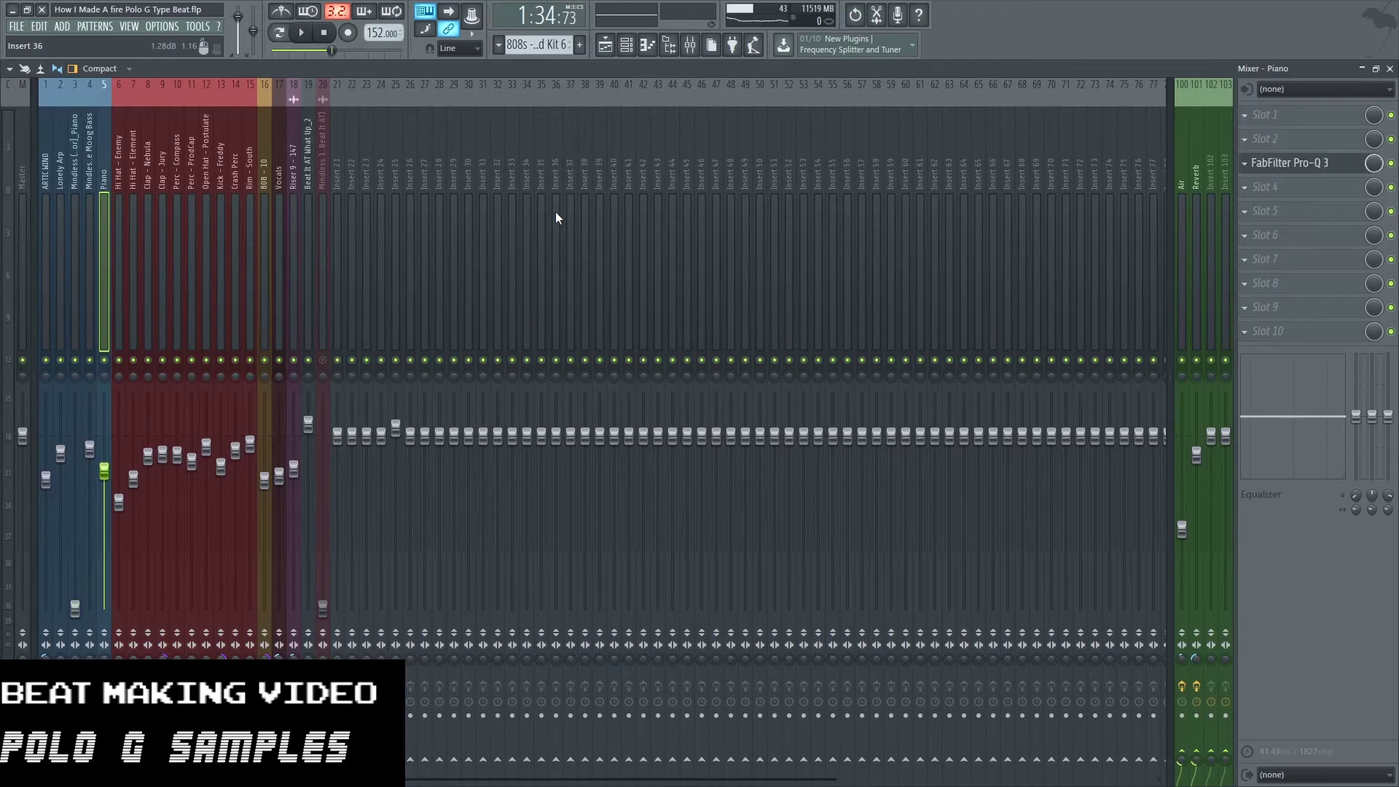
Examine the mixer effects and EQ on the drum tracks from Hi Hat - Enemy through Rim - South and the 808 - 10
key("Right")
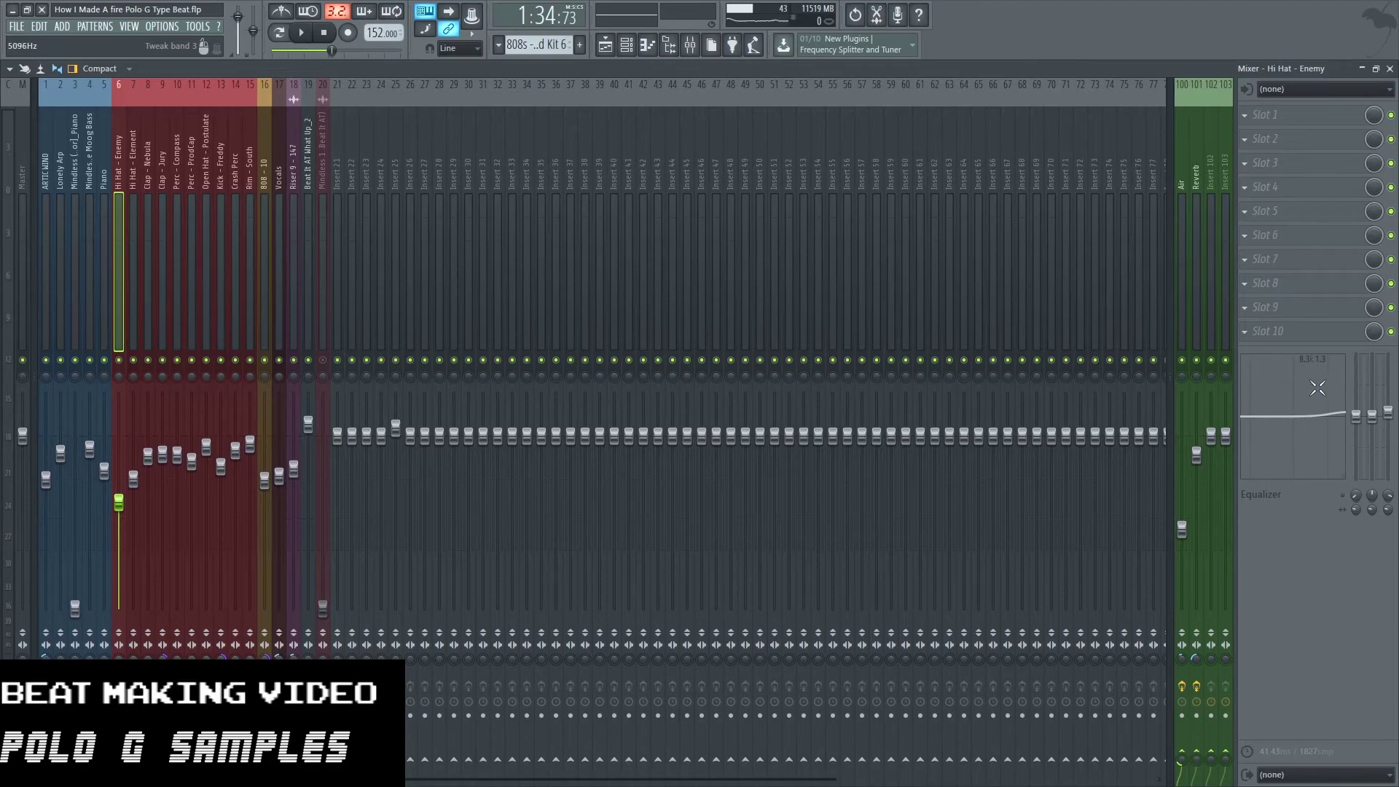
key("Right")
key("Right")
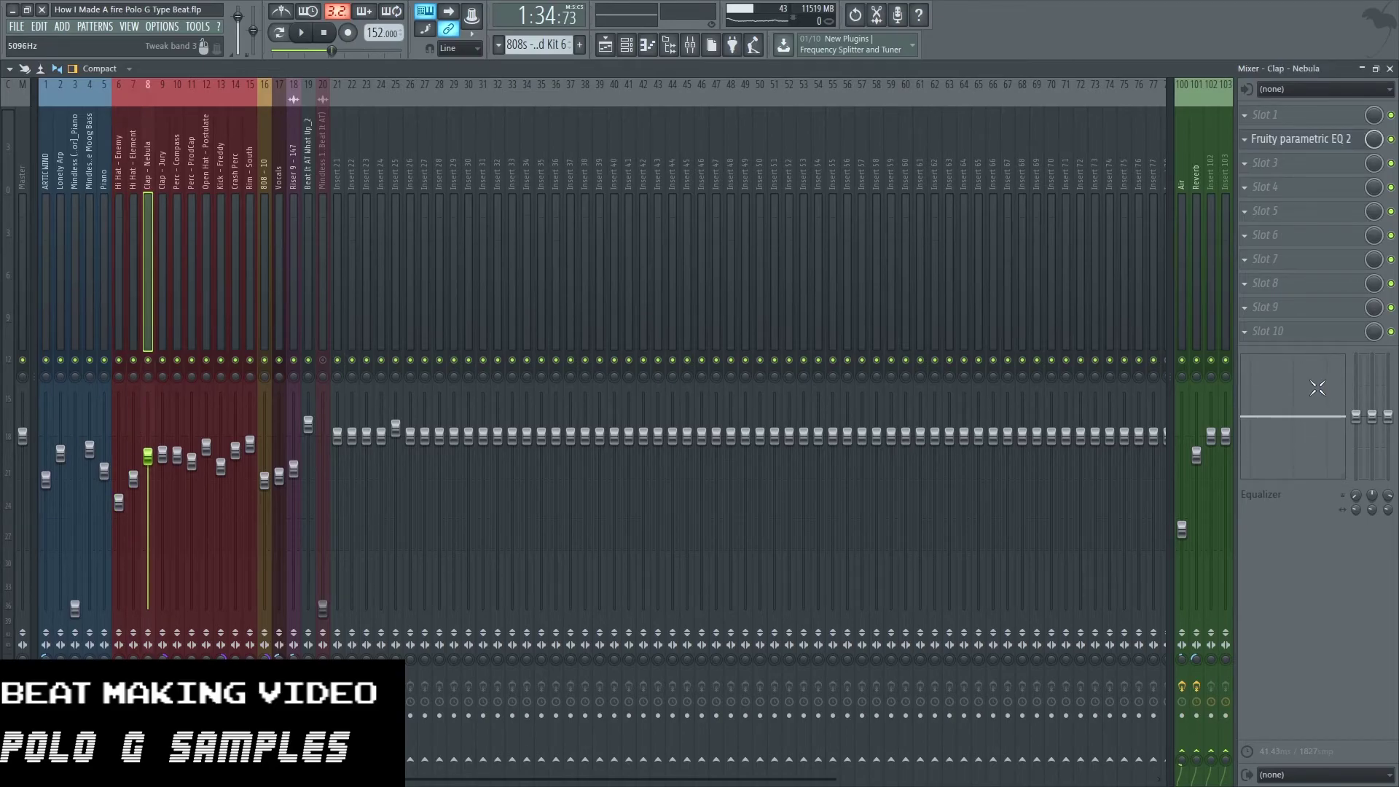
key("Right")
key("Right")
key("Right")
key("Right")
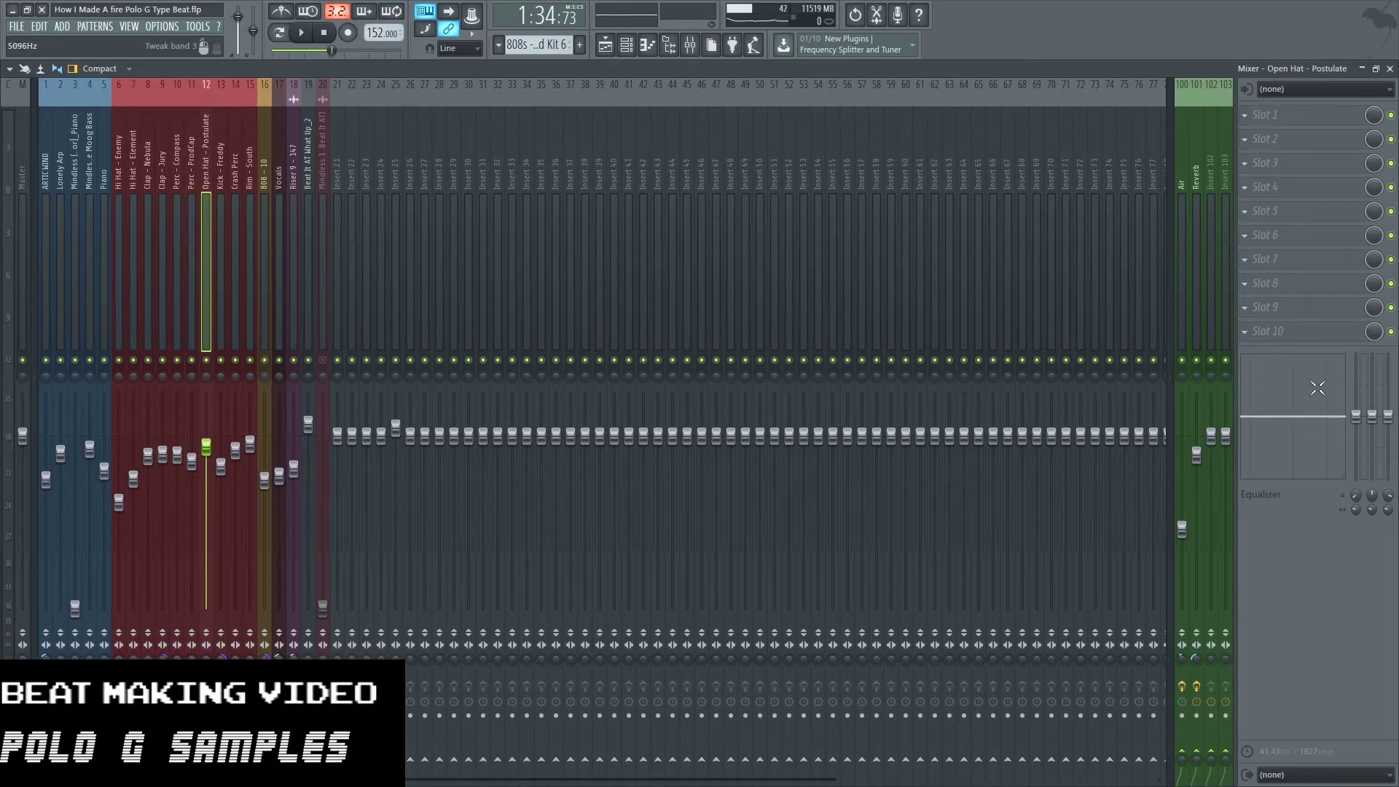
key("Right")
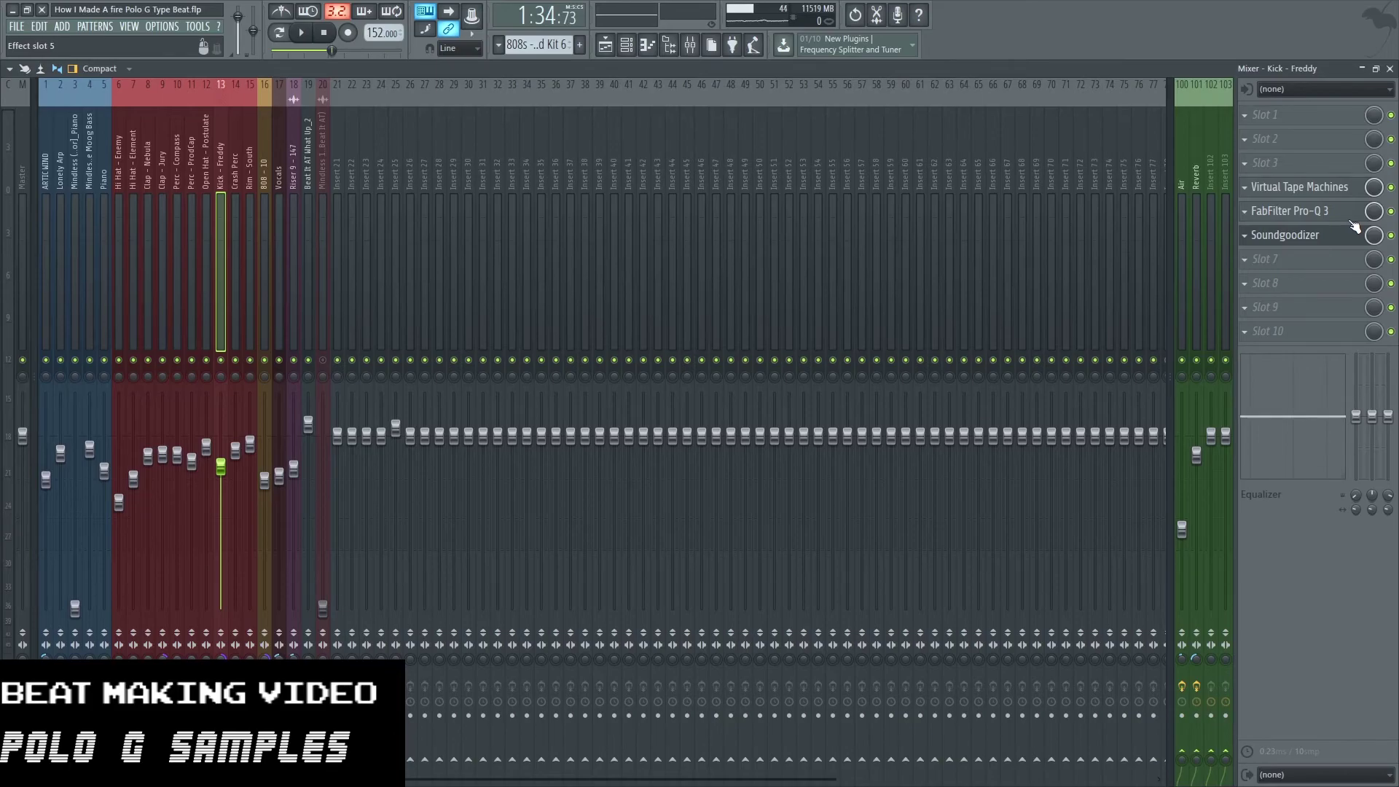
key("Right")
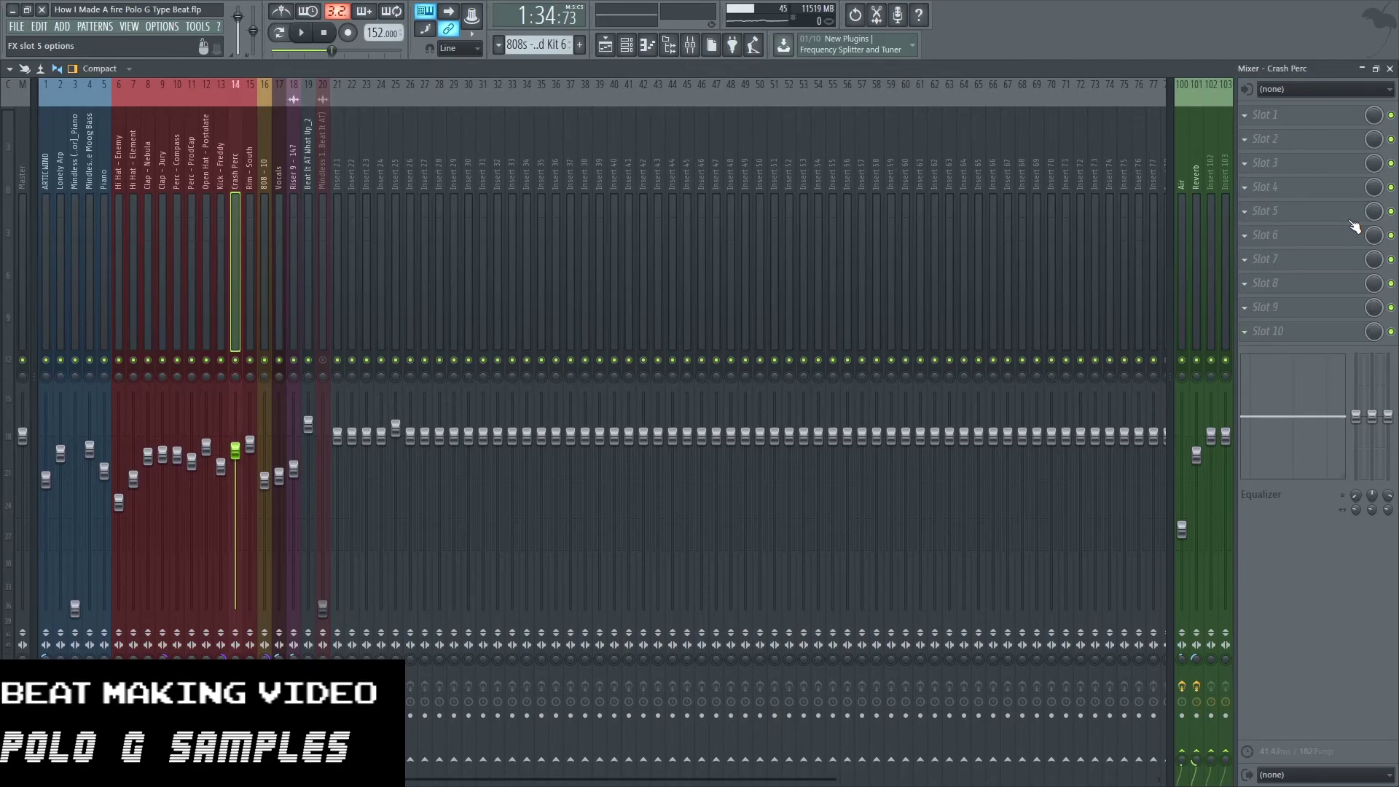
key("Right")
key("Right")
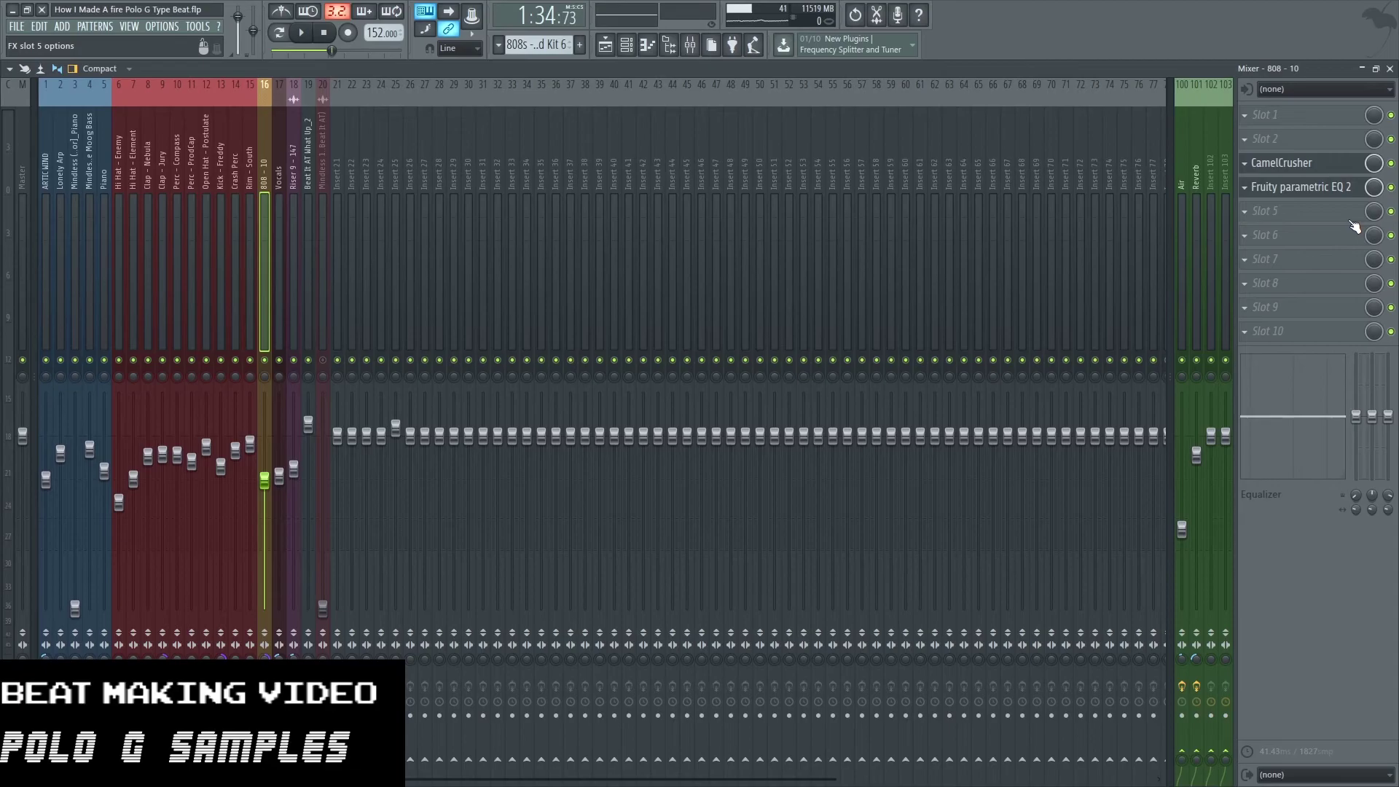
Examine the effect chains on the Vocals, Riser 9 - 147 and Beat It AT What Up_2 mixer tracks
key("Right")
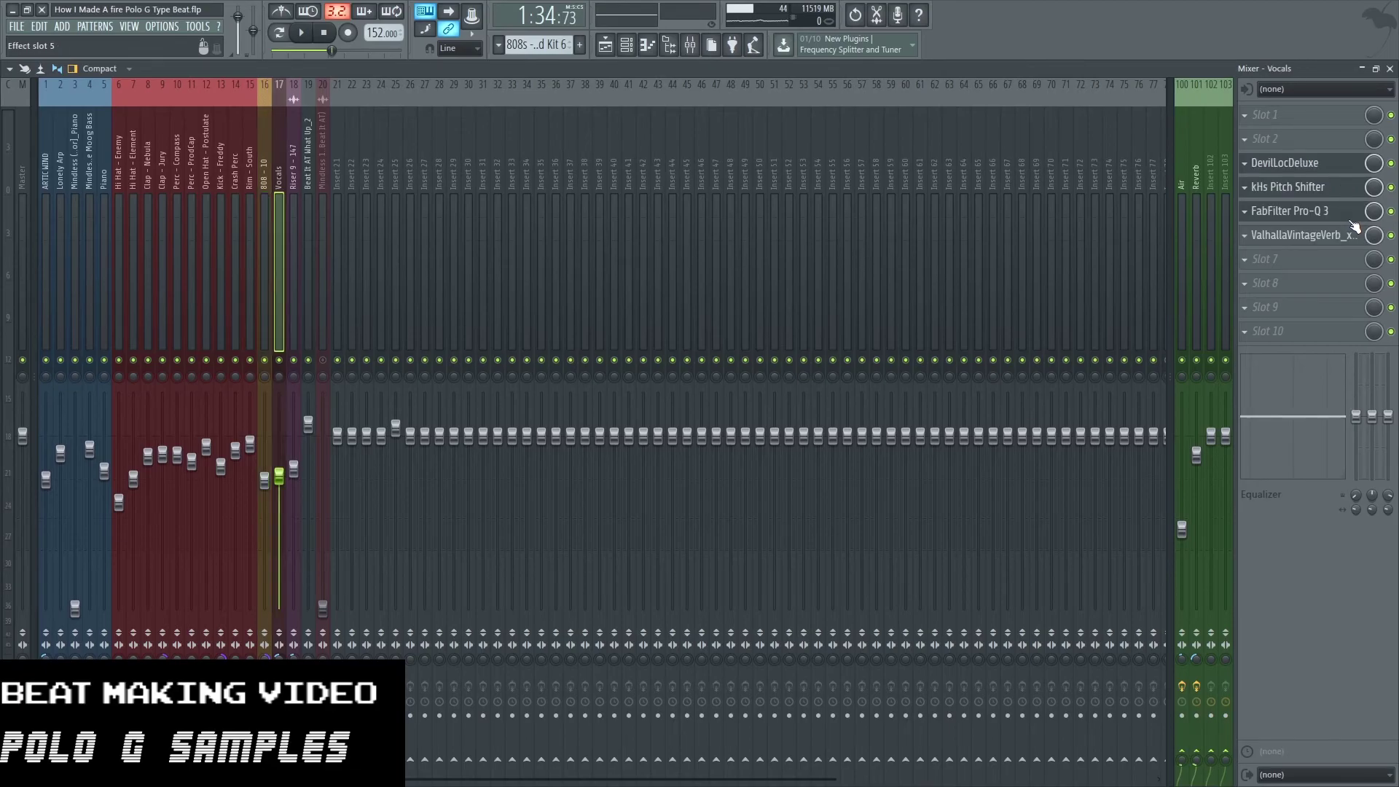
key("Right")
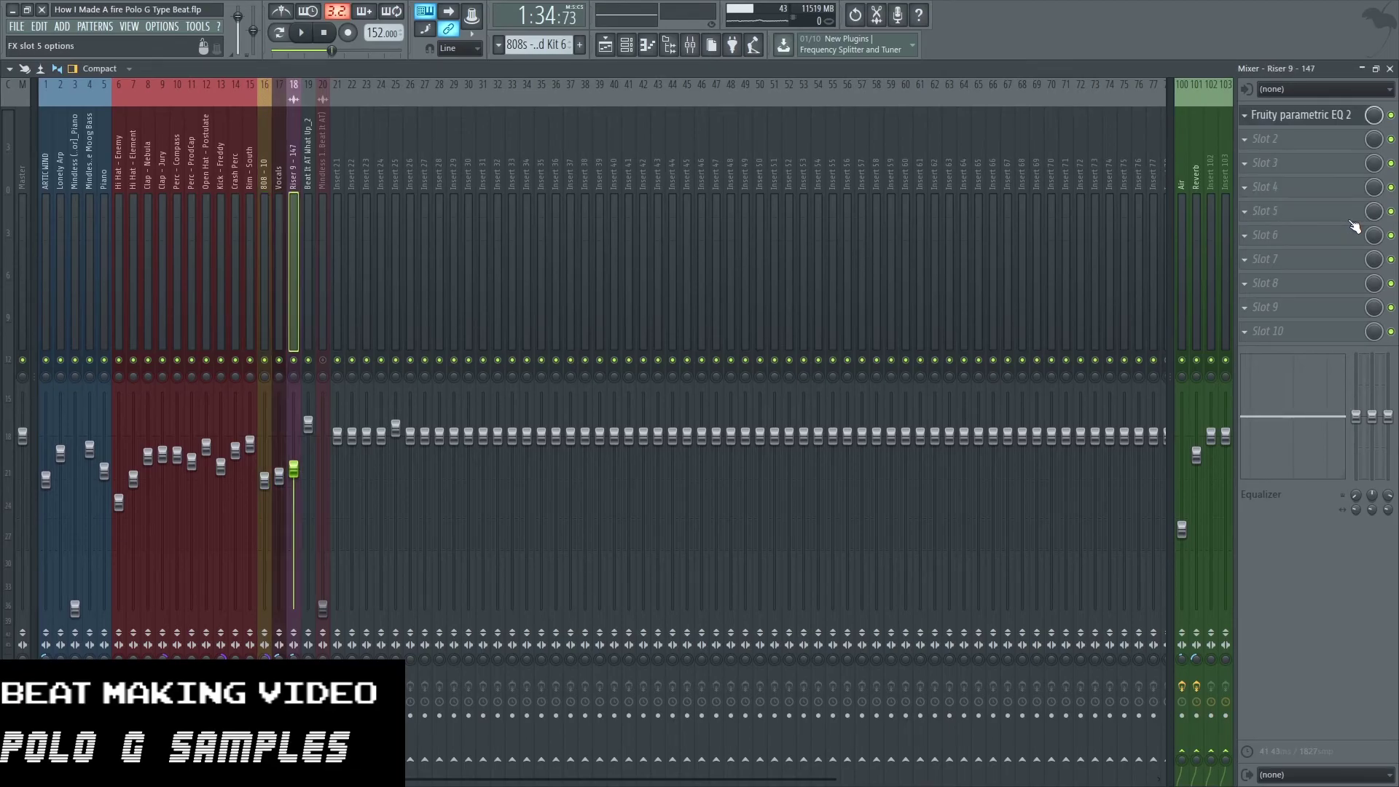
key("Right")
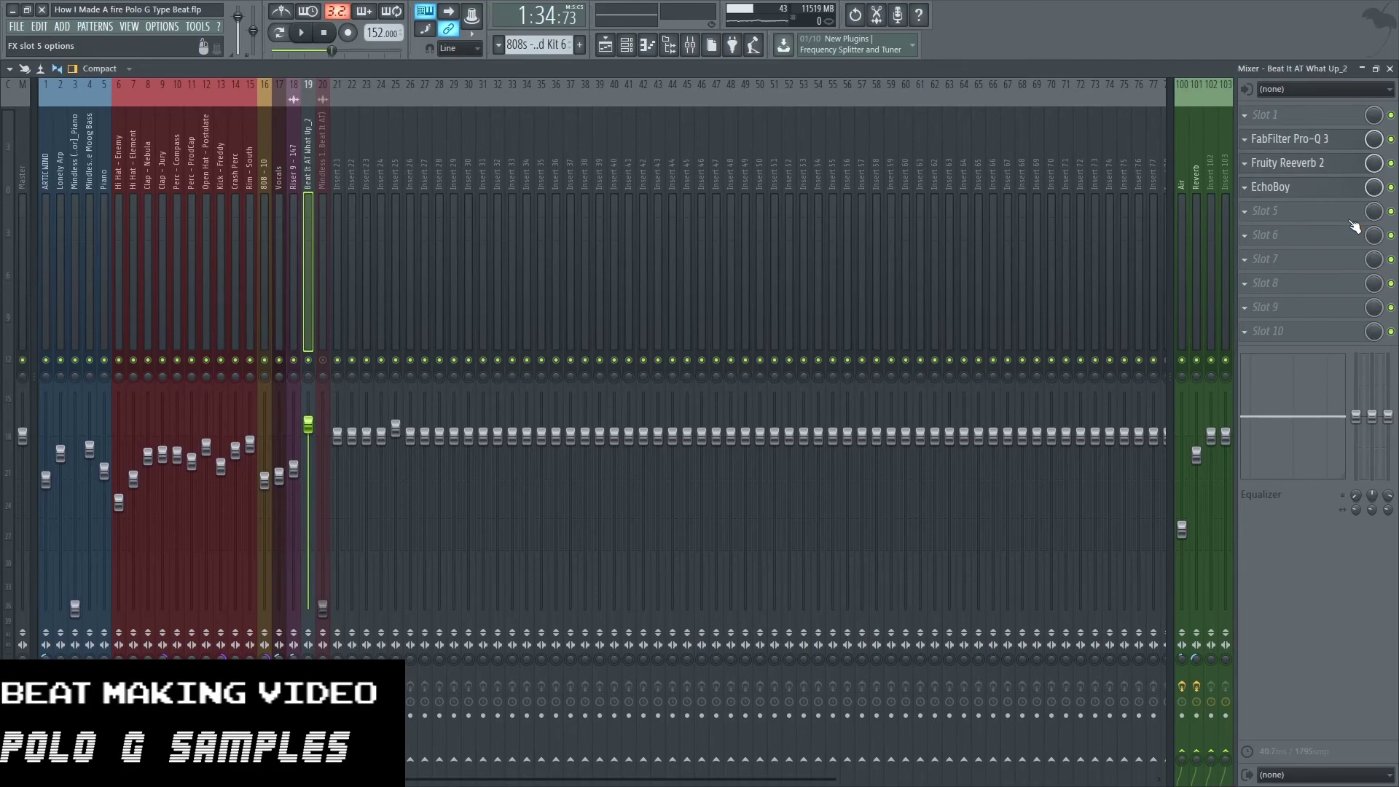
key("Right")
key("Right")
key("Right")
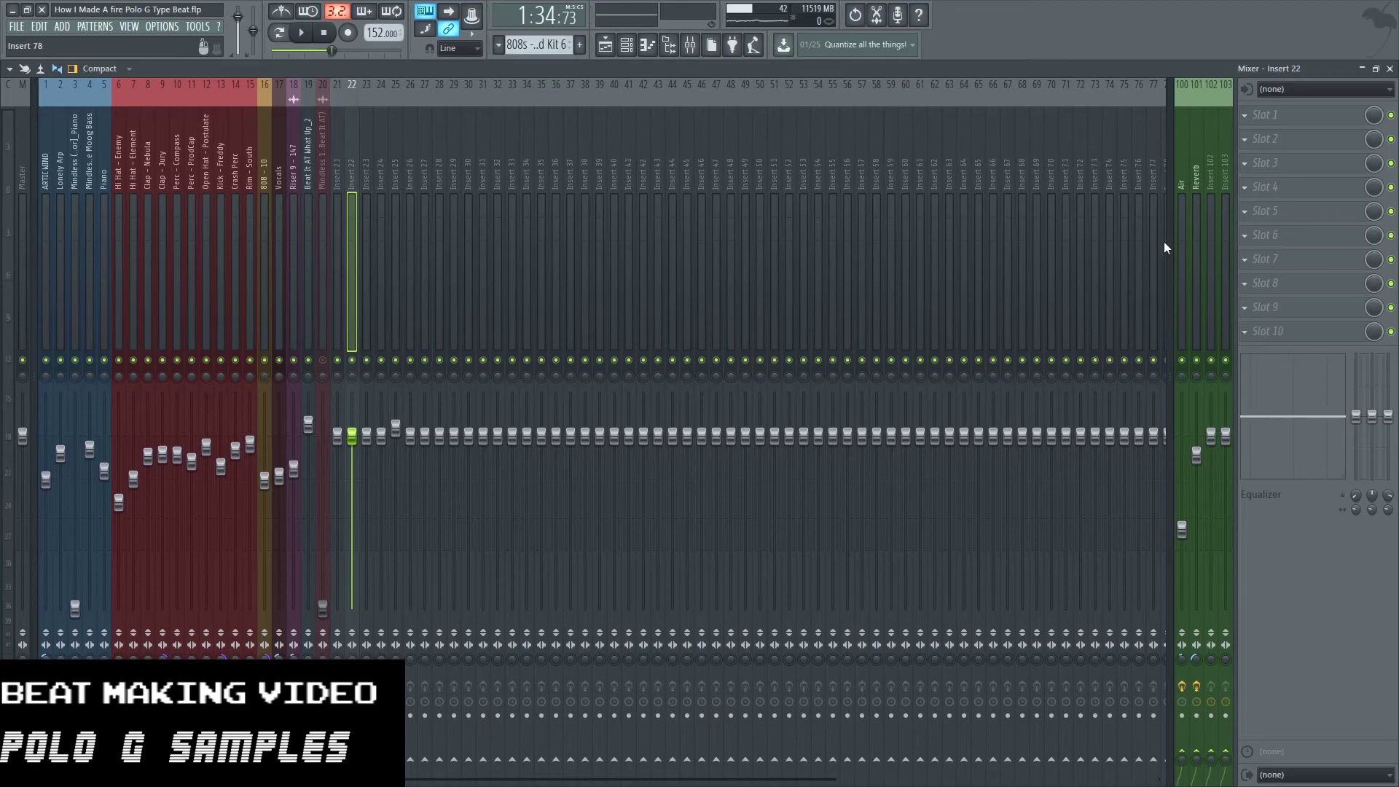
Inspect the effects on the Air and Reverb send tracks and close the mixer
left_click(1182, 217)
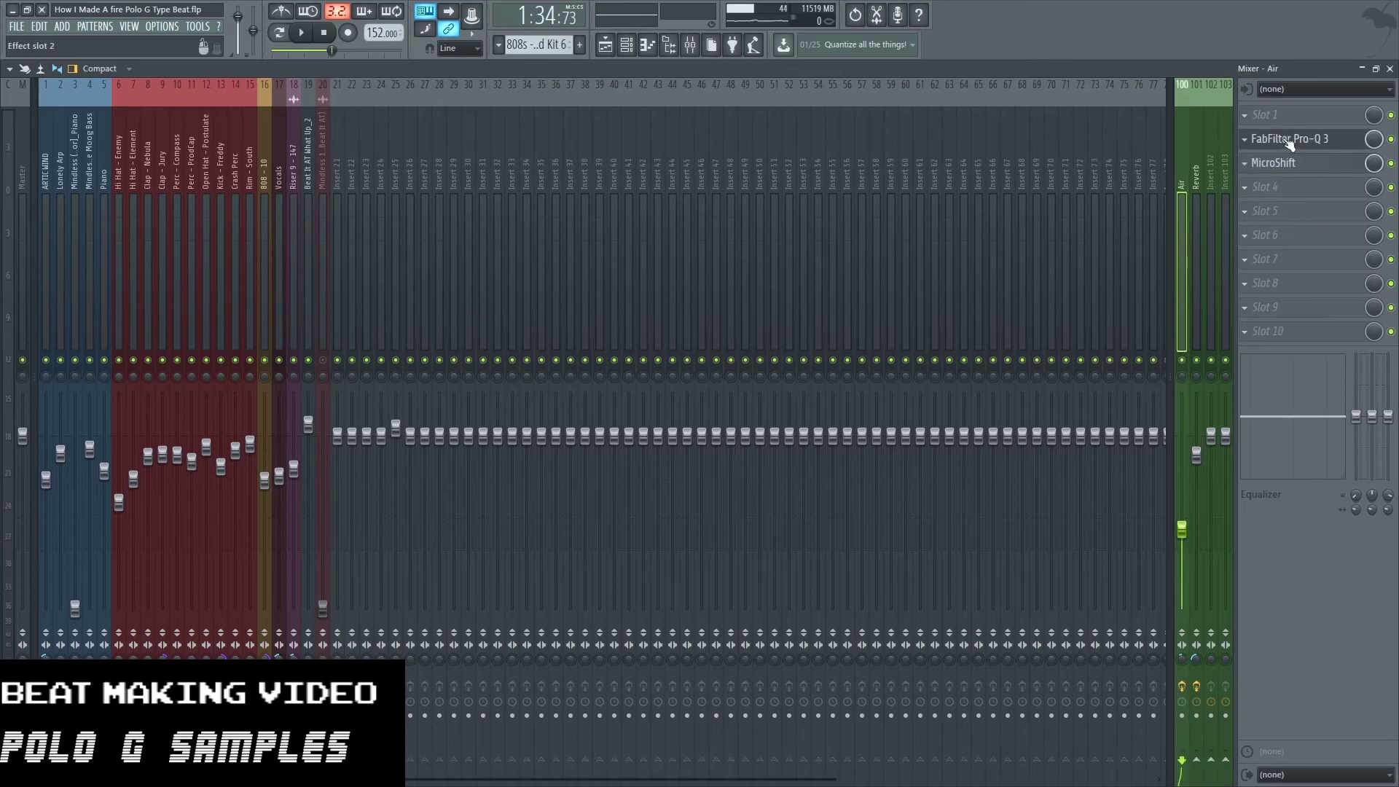
left_click(1193, 183)
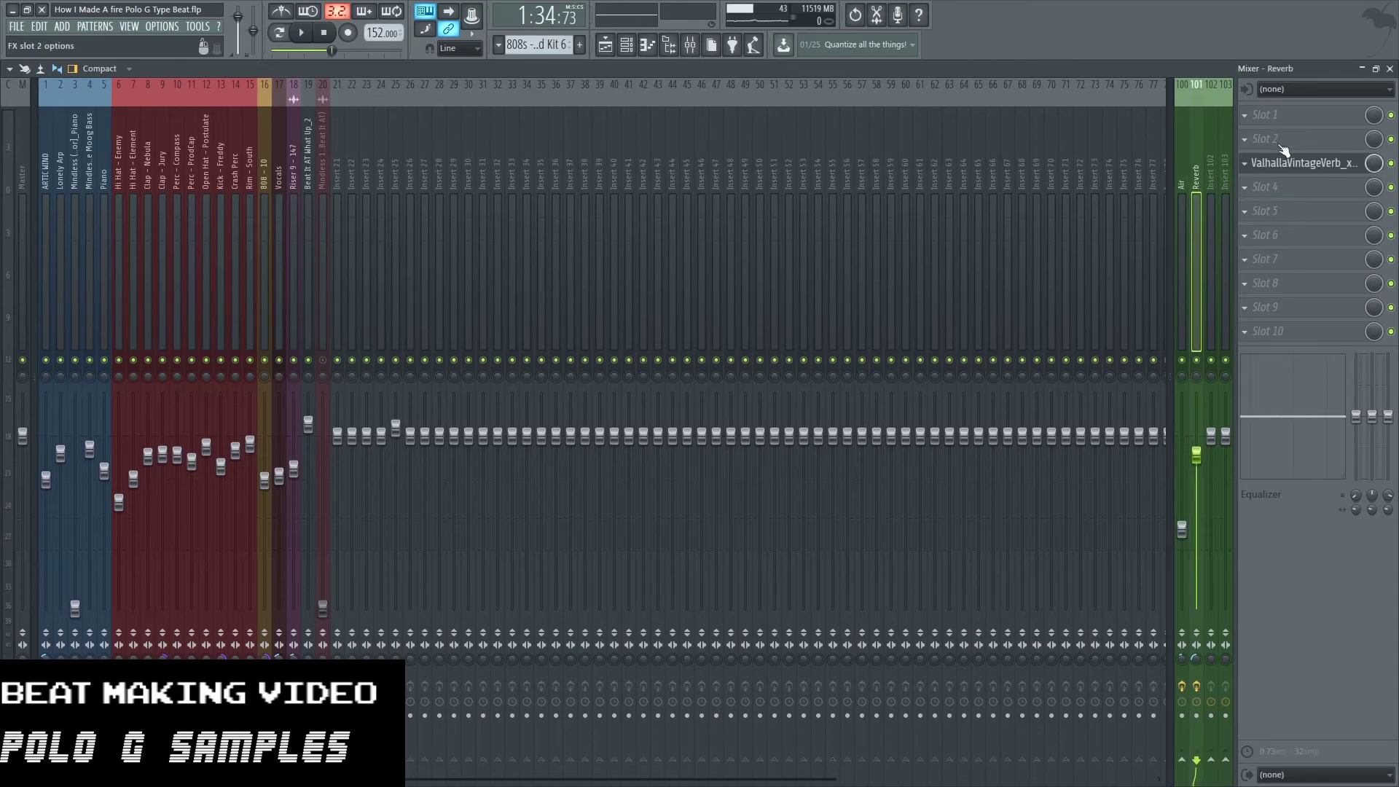
left_click(1390, 69)
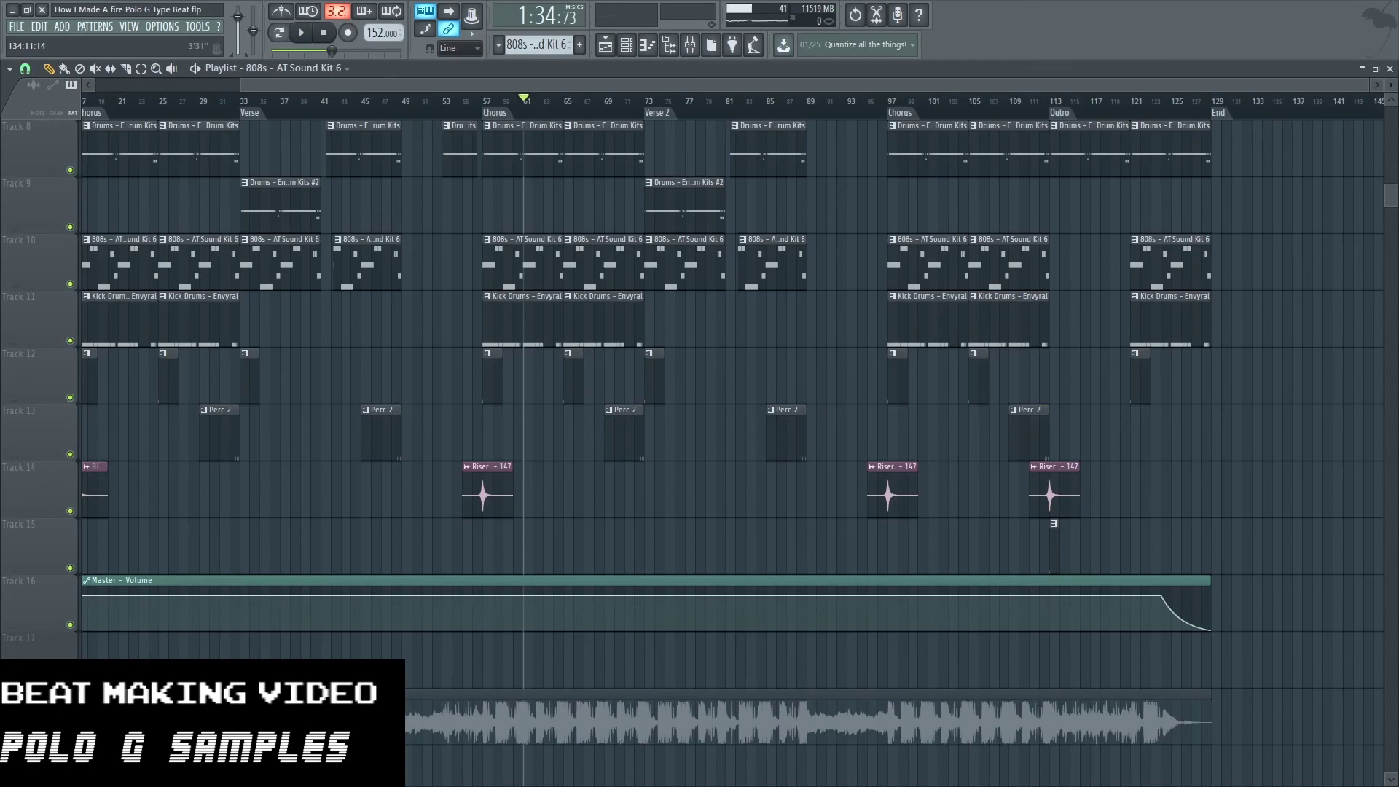
Show the whole arrangement in the playlist, from the Intro at bar 1 to the End marker
scroll(177, 85, "left", 1)
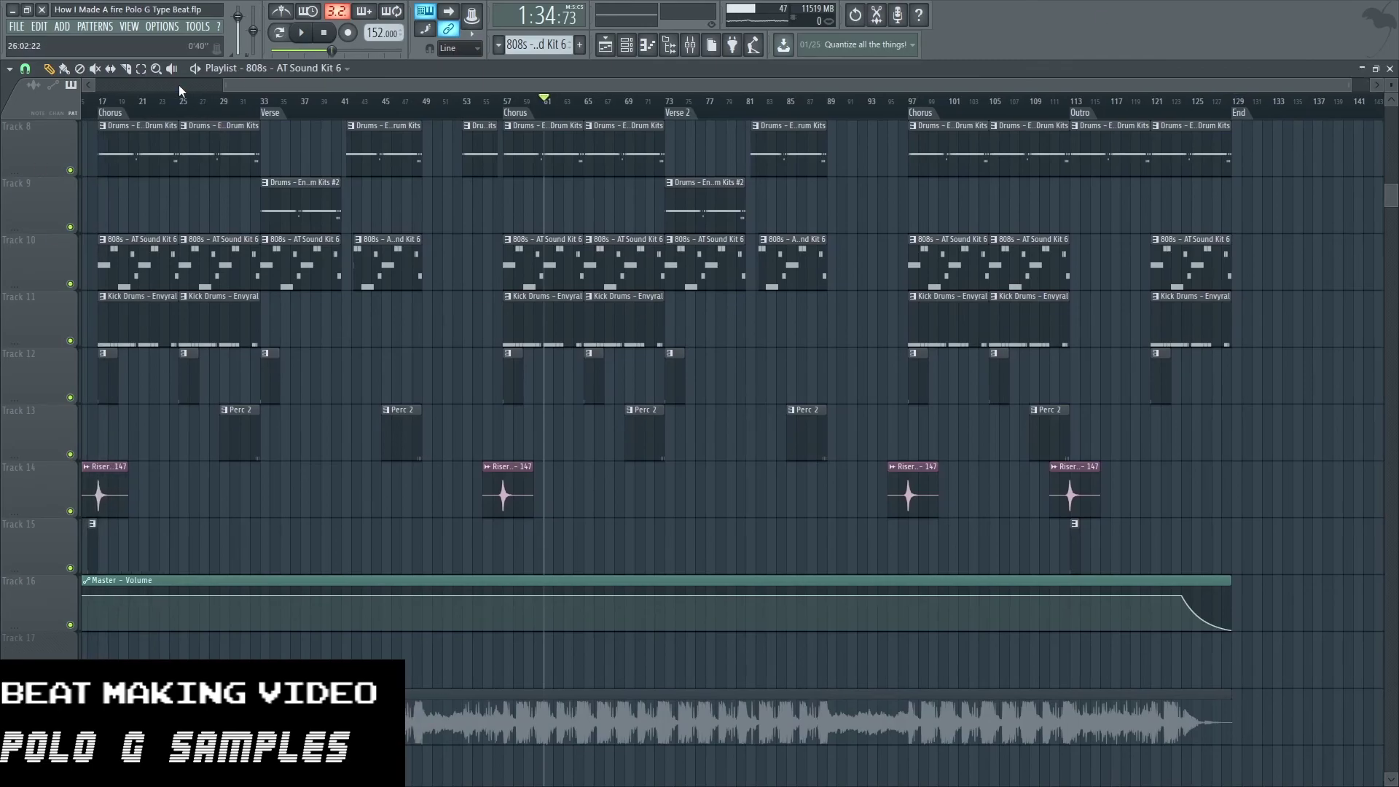
scroll(173, 76, "left", 8)
scroll(204, 233, "up", 4)
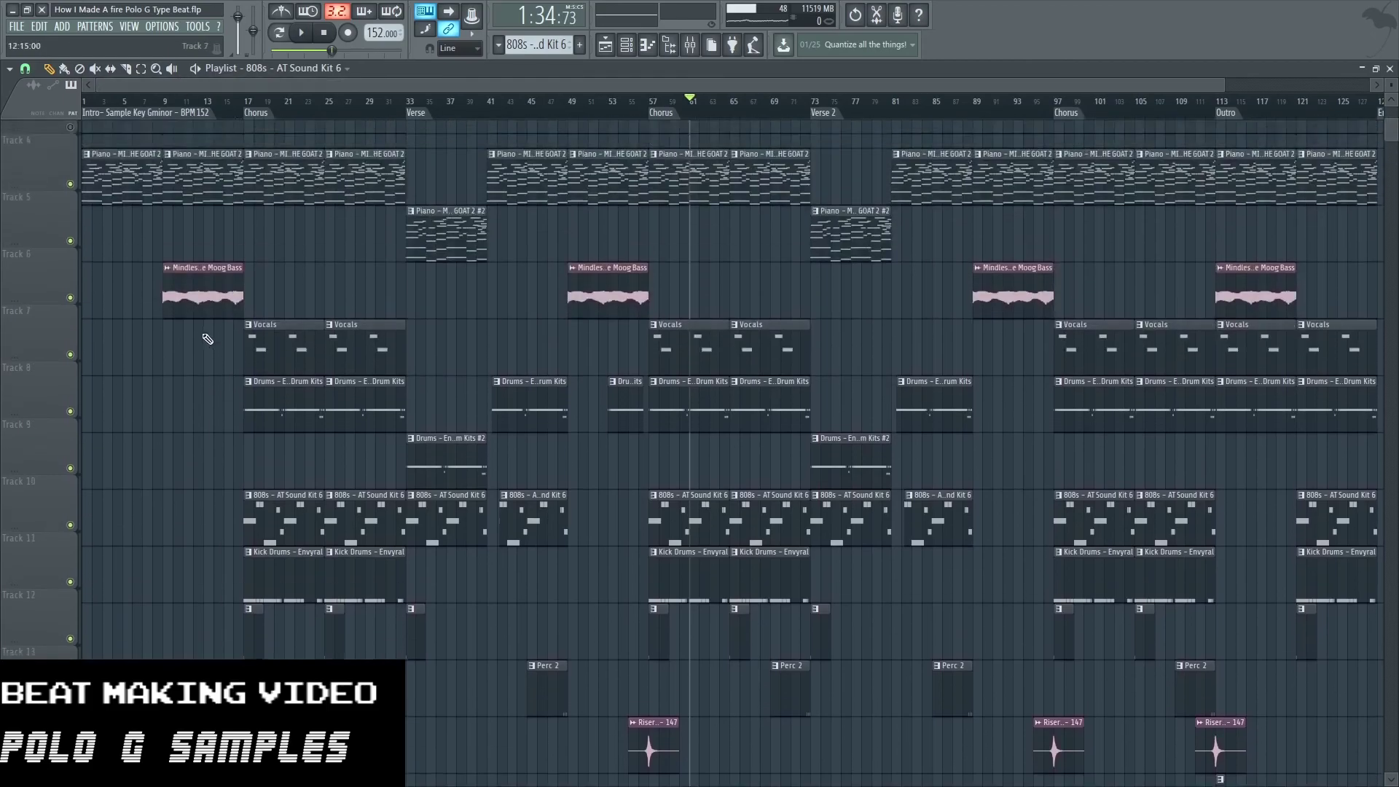
scroll(207, 340, "up", 3)
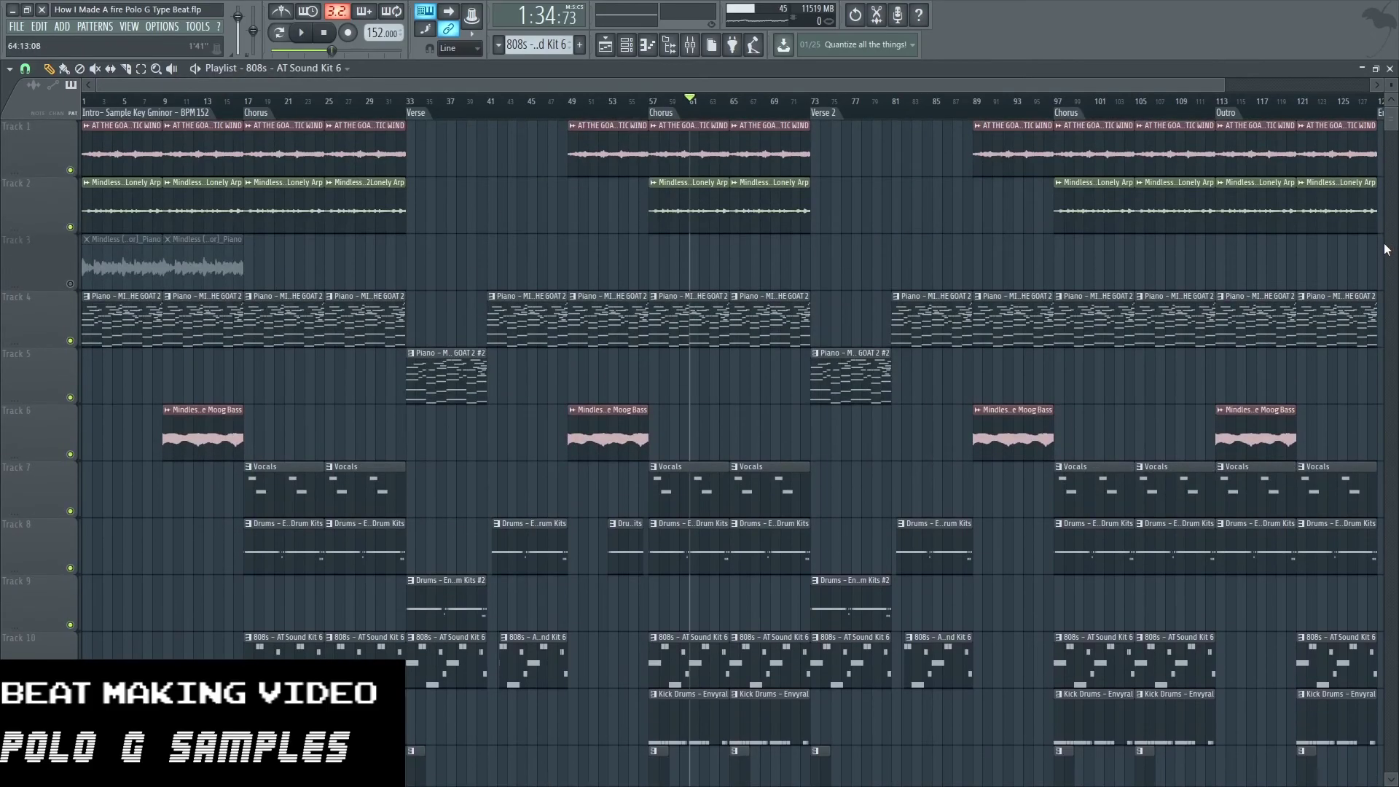
mouse_move(1224, 78)
left_mouse_down()
mouse_move(1304, 80)
mouse_move(1334, 127)
left_mouse_up()
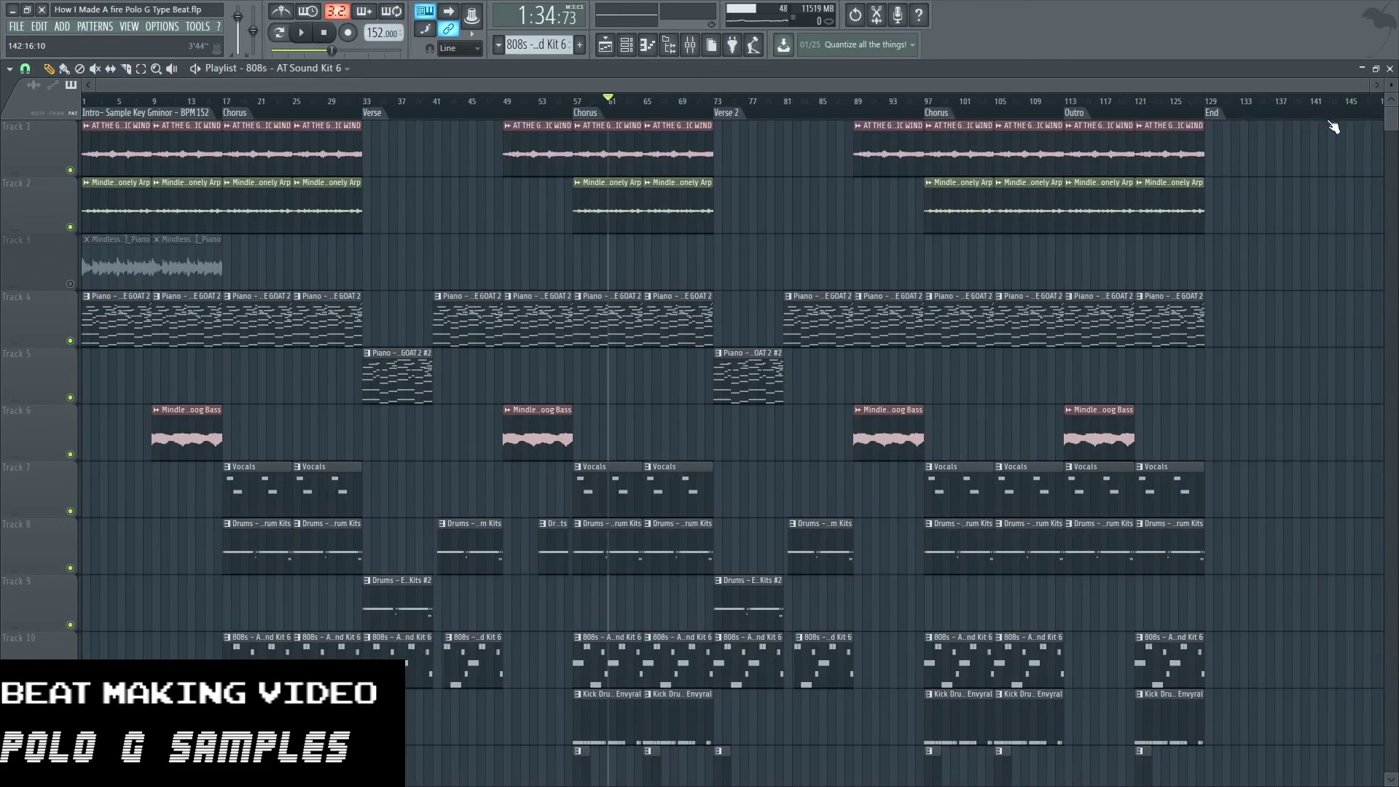